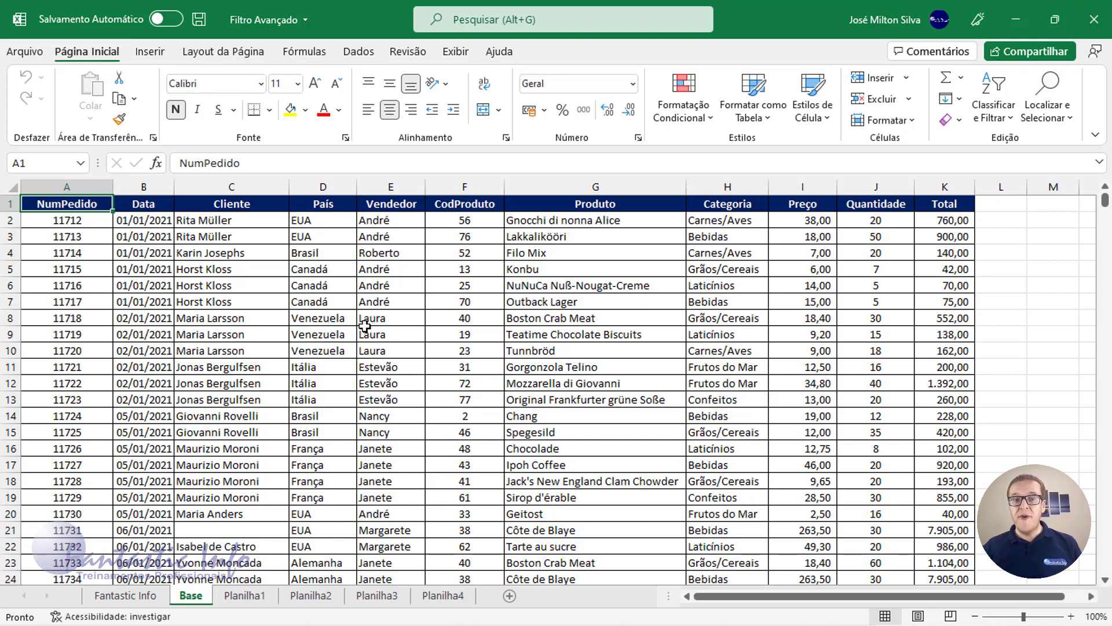
# Add AutoFilter dropdown arrows to every Base table header using Dados > Filtro
pyautogui.click(357, 54)
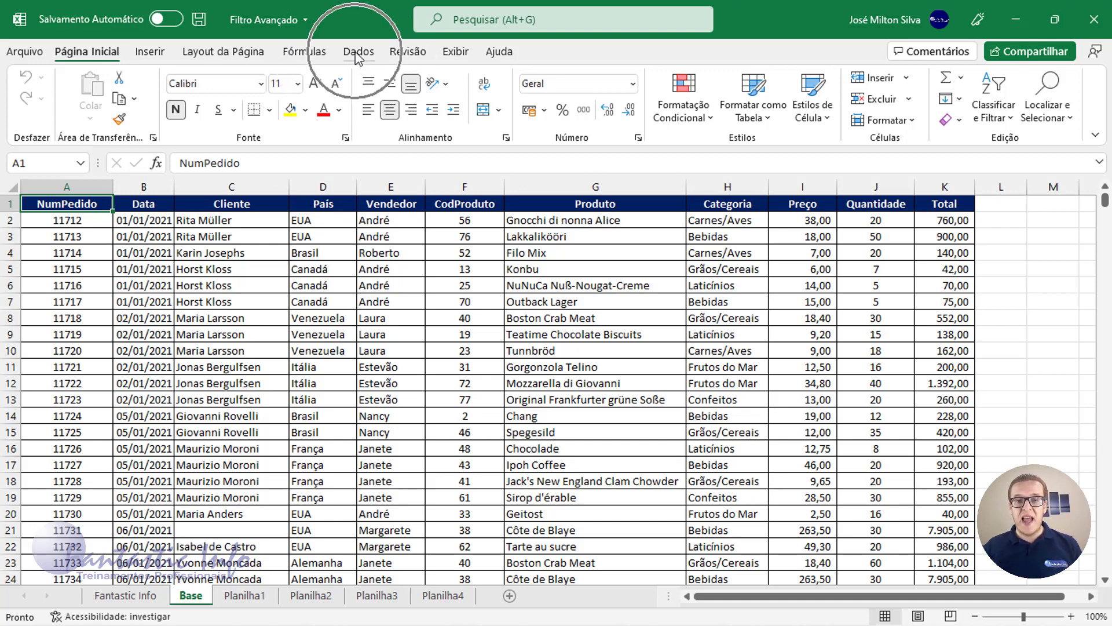
pyautogui.scroll(-3, 388, 359)
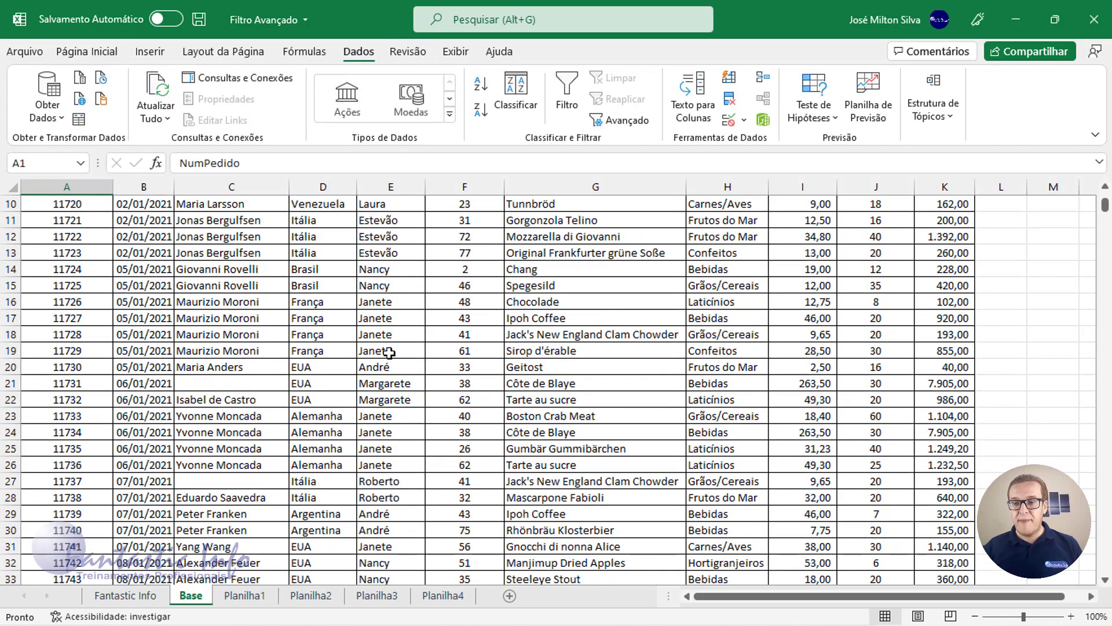
pyautogui.scroll(-11, 392, 356)
pyautogui.scroll(1, 392, 356)
pyautogui.scroll(13, 391, 356)
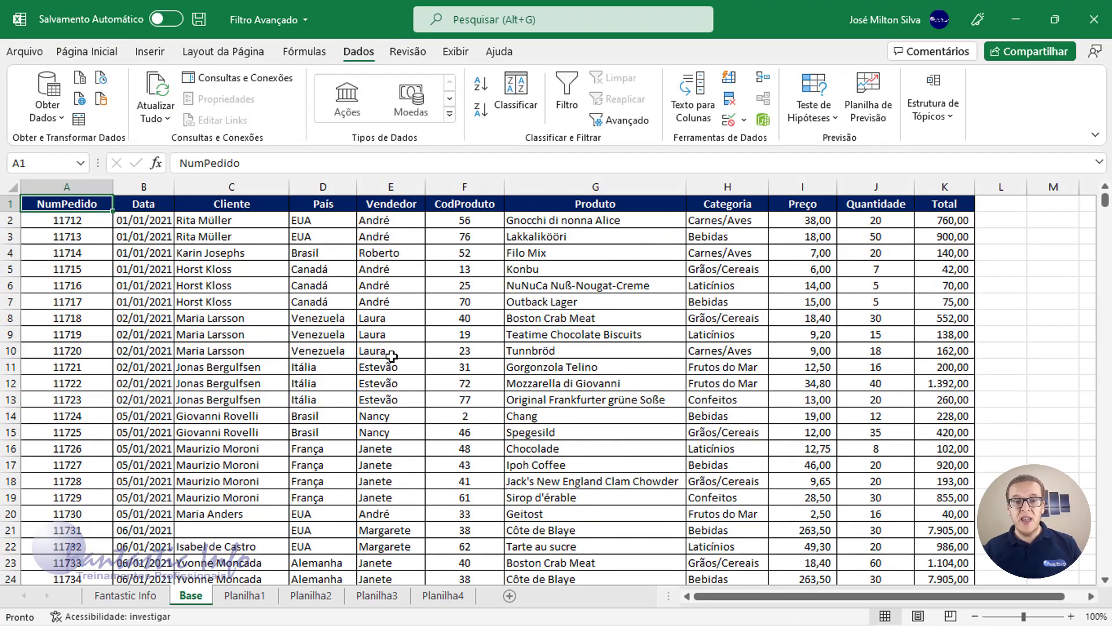
pyautogui.click(360, 53)
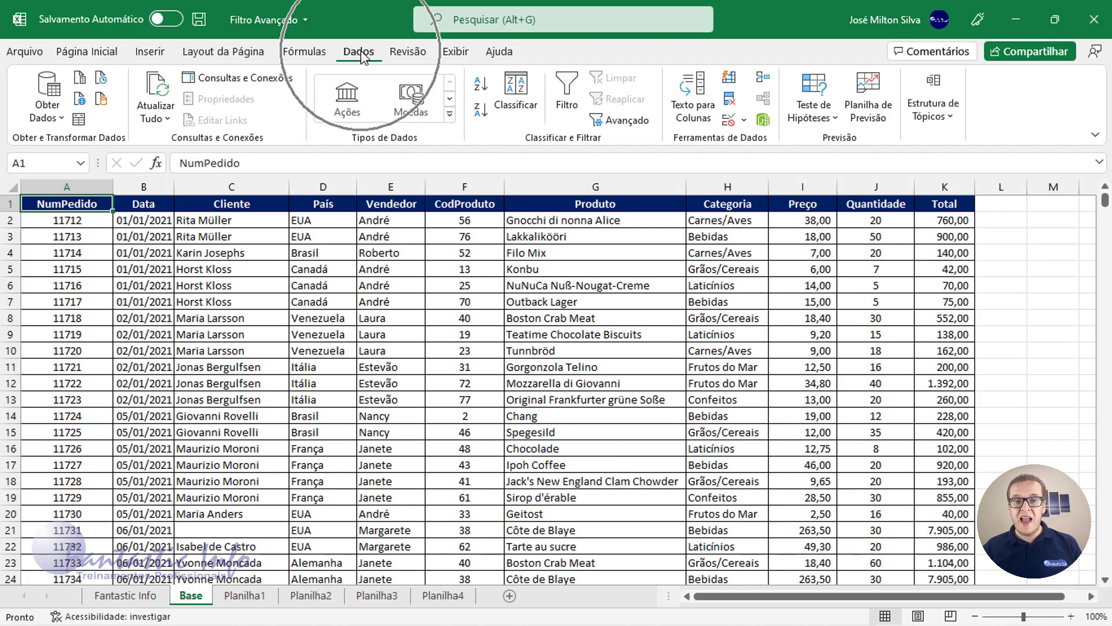
pyautogui.click(567, 96)
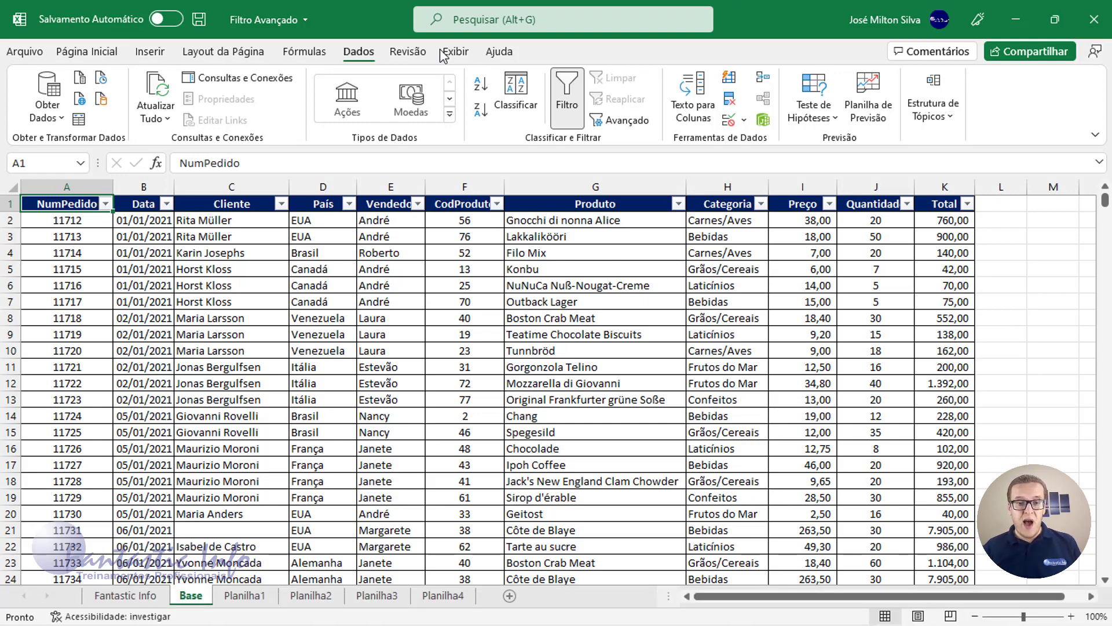
# Filter the País column to show only Brasil
pyautogui.click(349, 205)
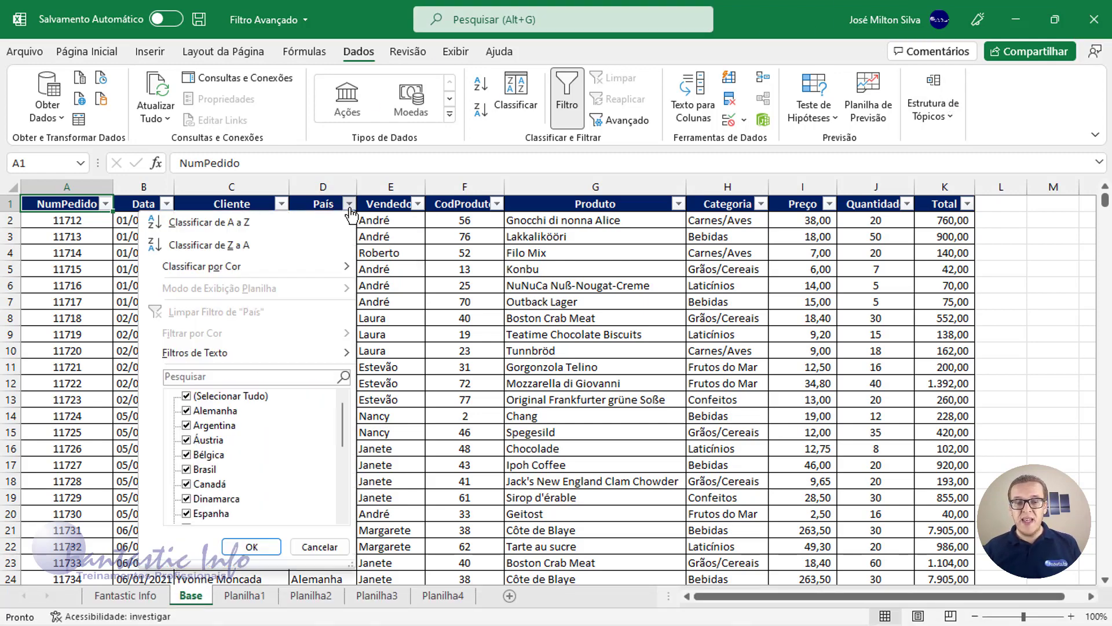
pyautogui.click(199, 397)
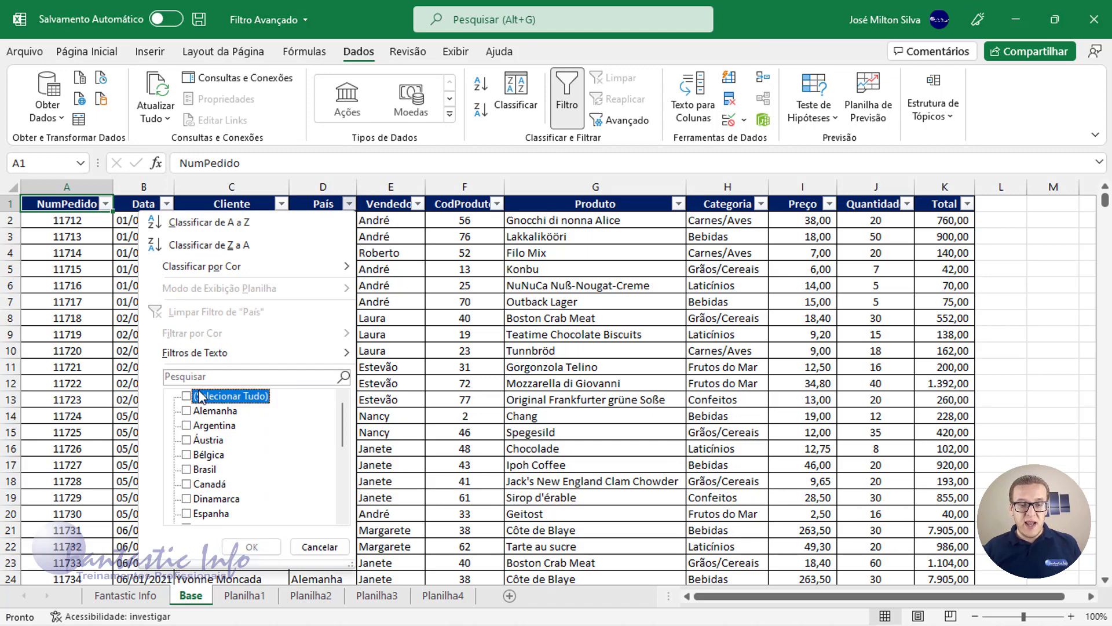
pyautogui.click(188, 469)
pyautogui.click(251, 547)
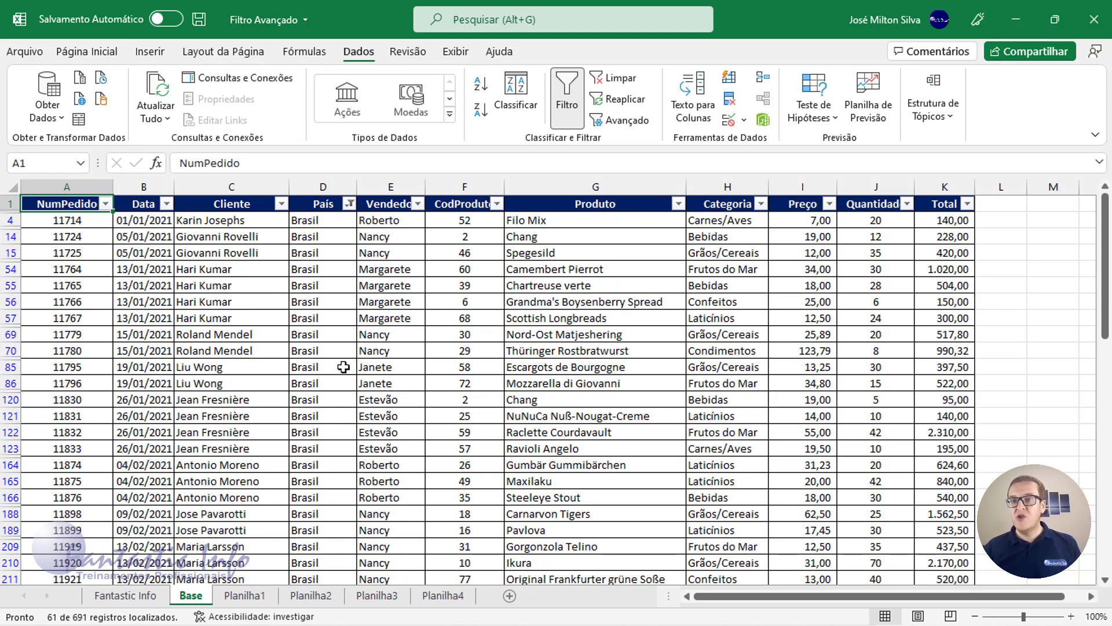
# Filter Vendedor to only André, then select the 8 visible orders with headings
pyautogui.click(418, 204)
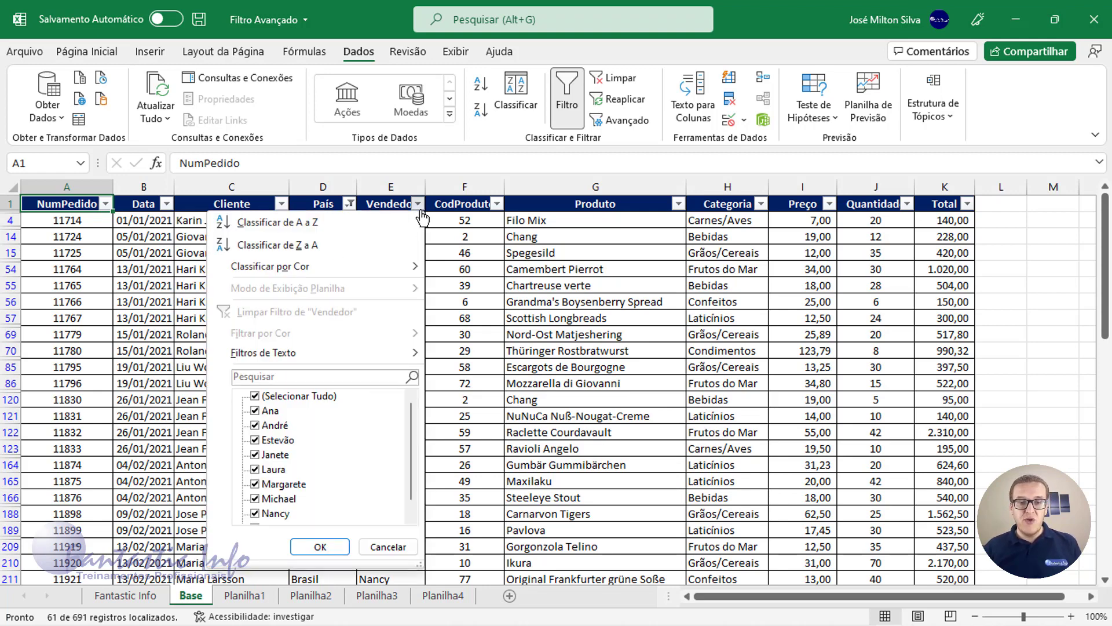
pyautogui.click(267, 397)
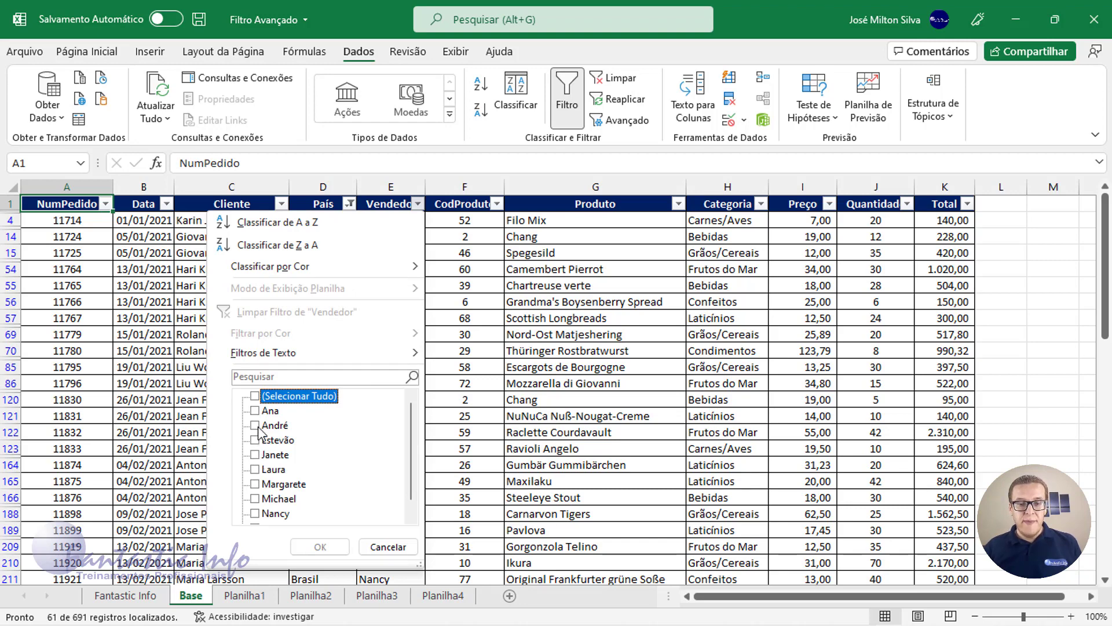
pyautogui.click(256, 425)
pyautogui.click(320, 546)
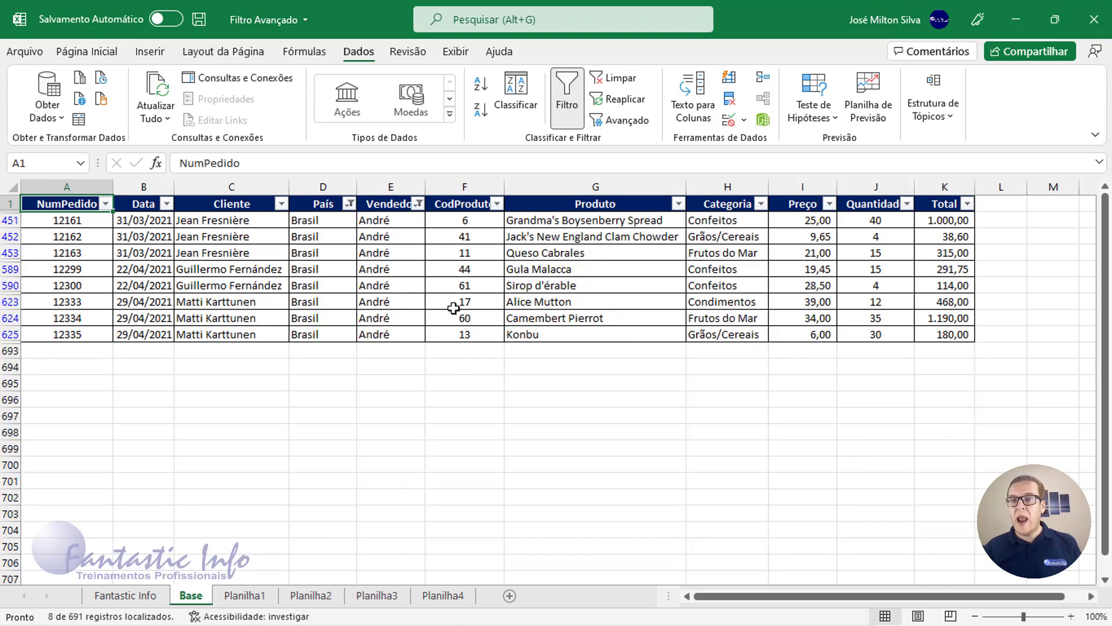
pyautogui.moveTo(68, 203)
pyautogui.mouseDown()
pyautogui.moveTo(947, 318)
pyautogui.moveTo(947, 334)
pyautogui.mouseUp()
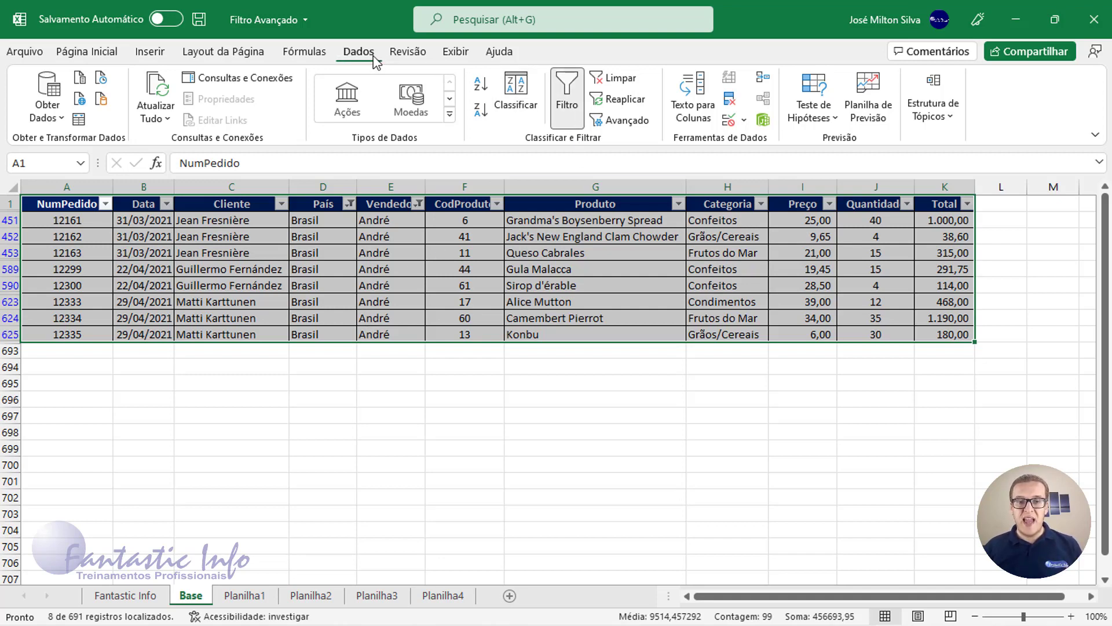
# Clear the Brasil/André filters and select the whole table from A1 with Ctrl+*
pyautogui.click(630, 85)
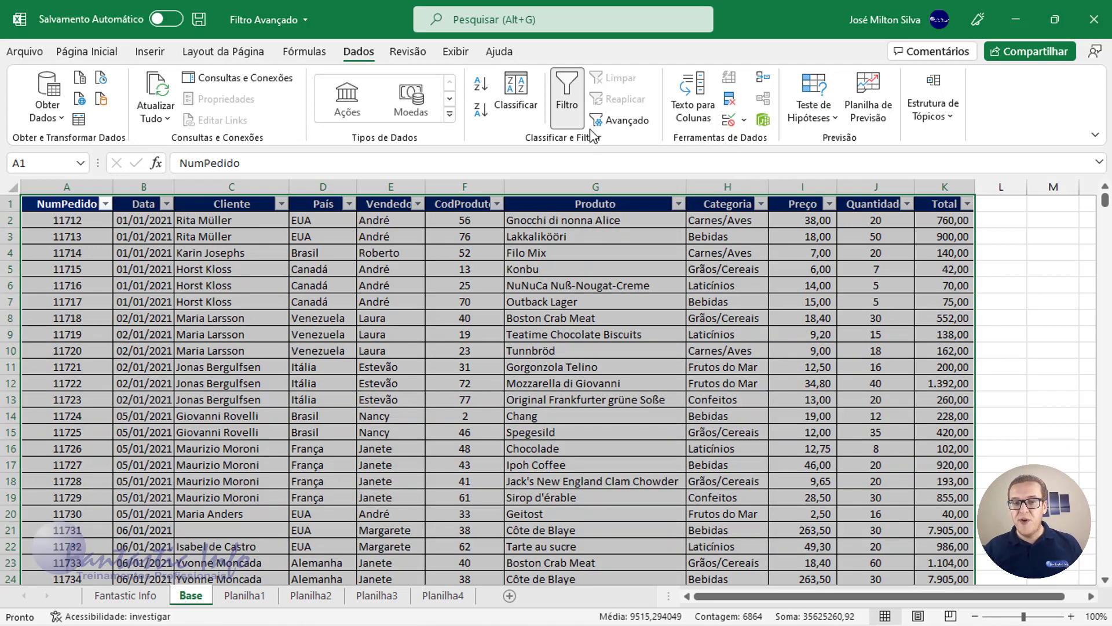
pyautogui.click(255, 312)
pyautogui.click(139, 253)
pyautogui.click(46, 206)
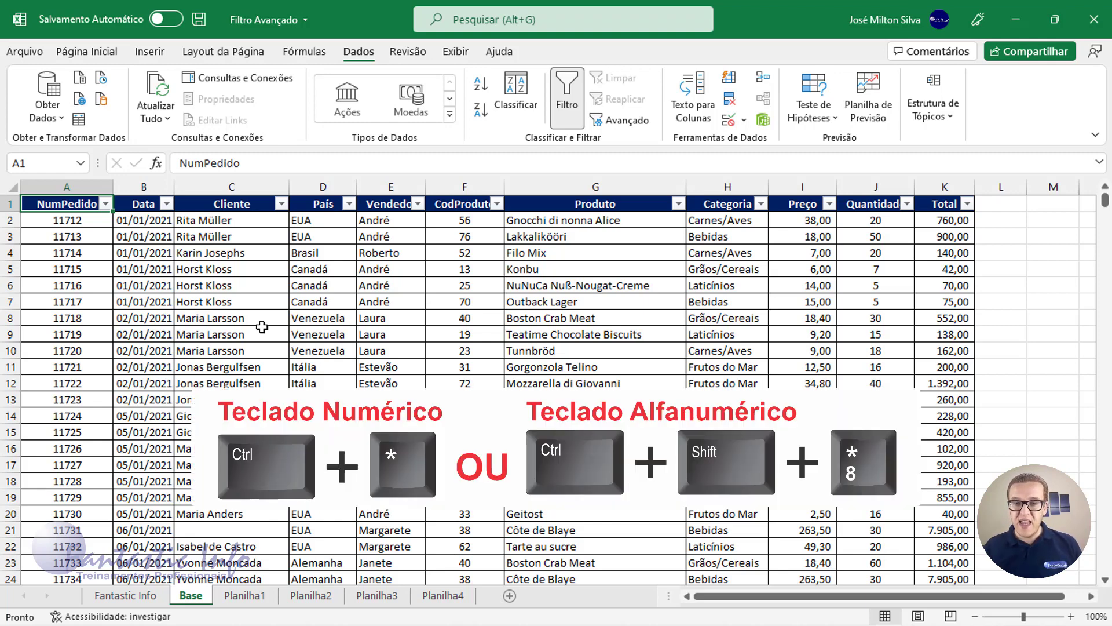
pyautogui.hotkey('ctrl', 'shift', '8')
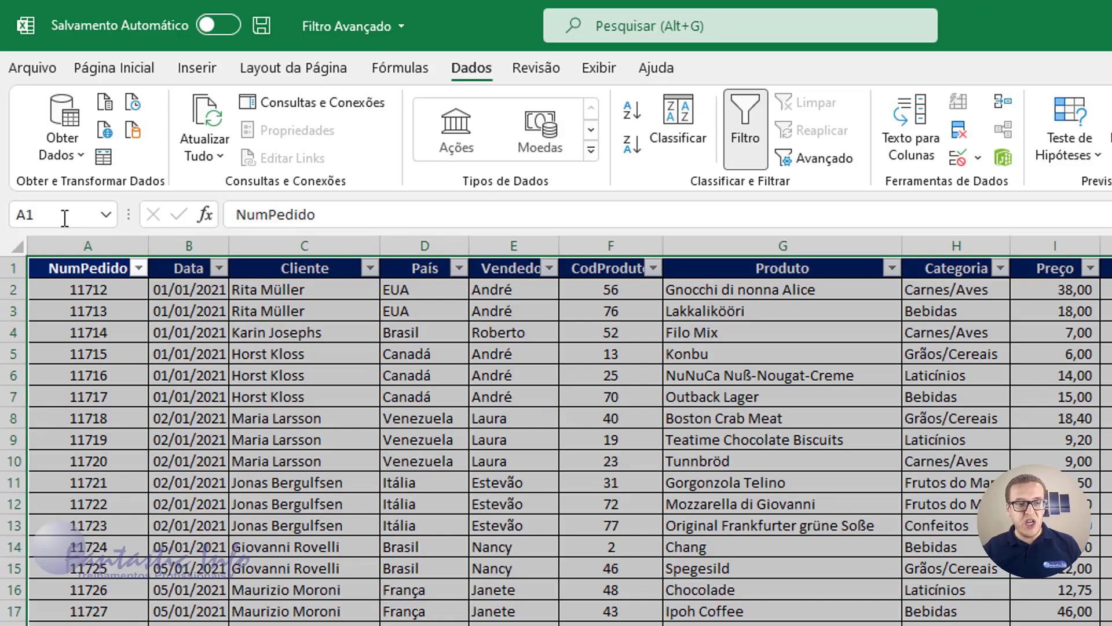
# Name the selected order table range PEDIDOS in the Name Box
pyautogui.click(65, 218)
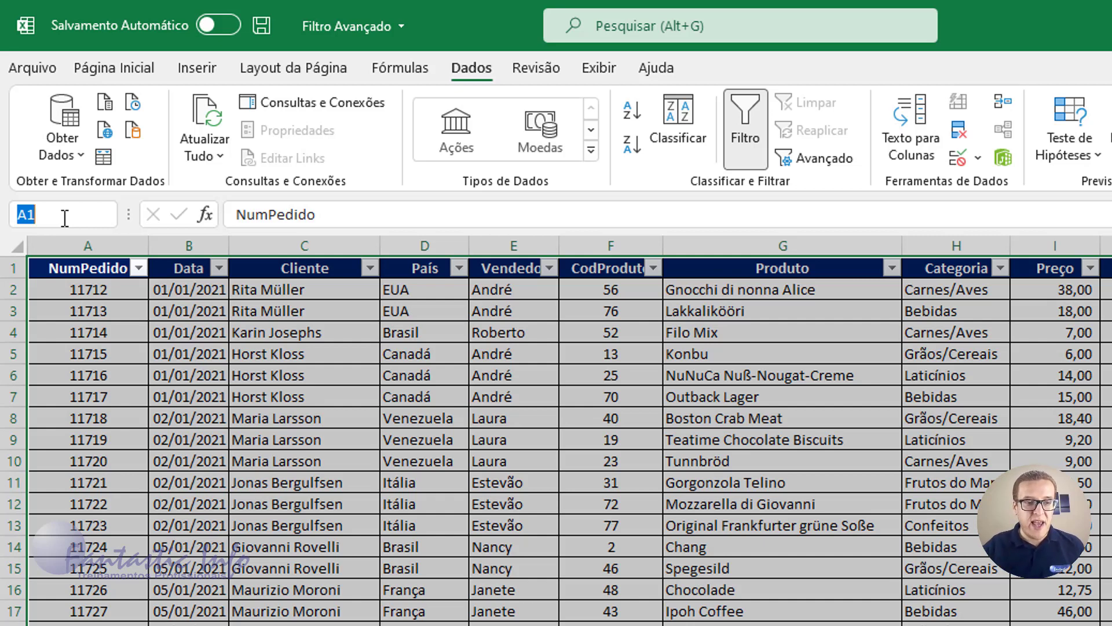
pyautogui.write('p')
pyautogui.press('BackSpace')
pyautogui.write('P')
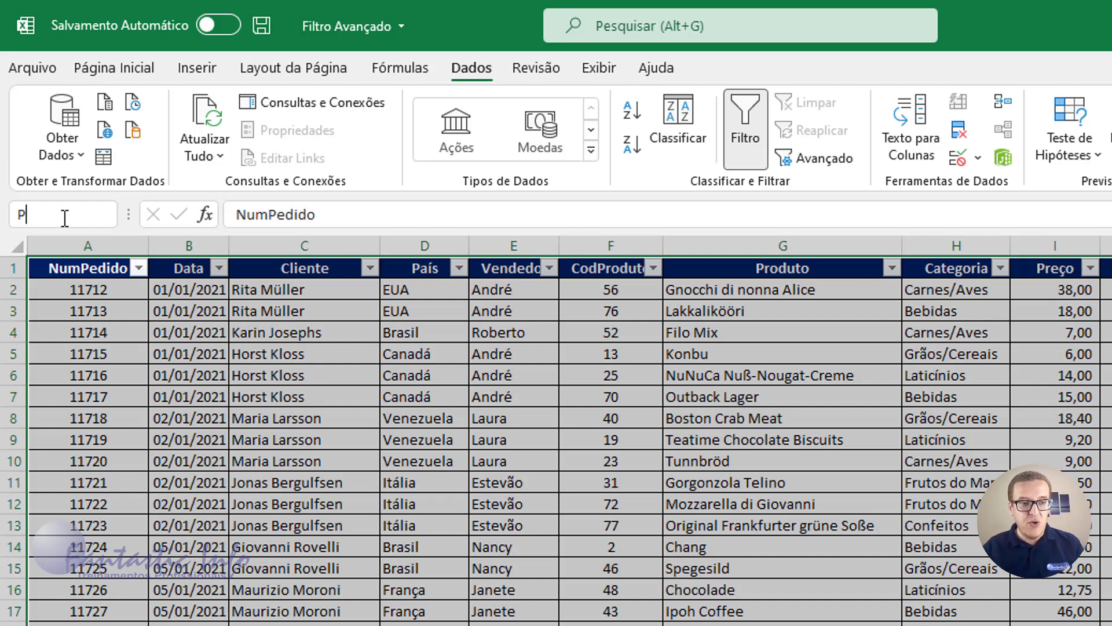
pyautogui.write('EDIDOS')
pyautogui.press('Return')
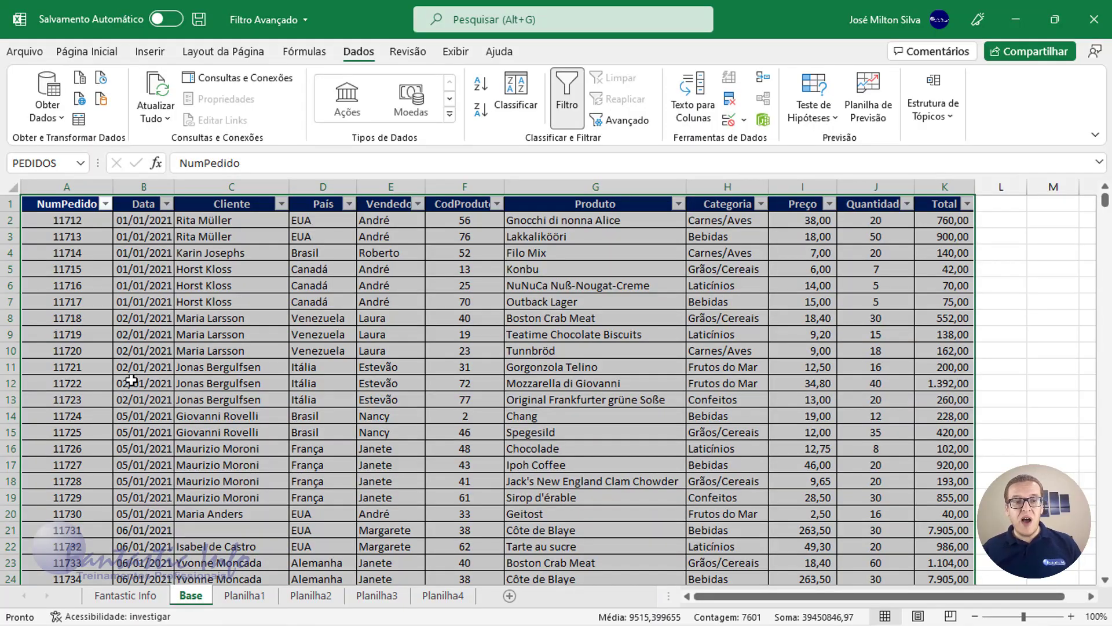
# Copy the Base header row A1:K1, NumPedido through Total
pyautogui.click(86, 233)
pyautogui.click(86, 223)
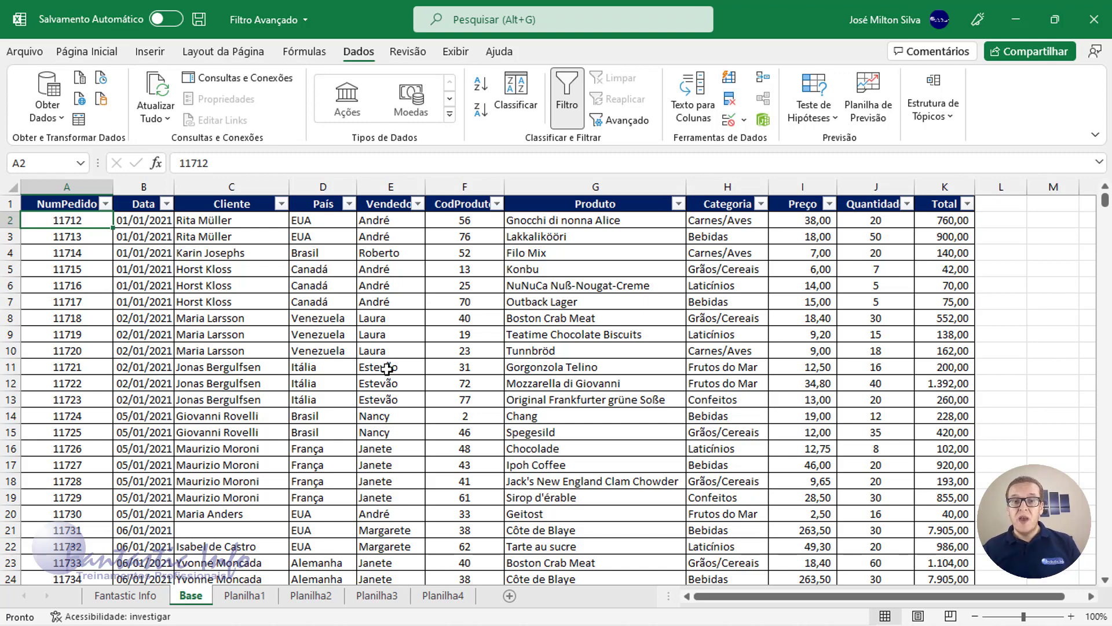
pyautogui.click(350, 205)
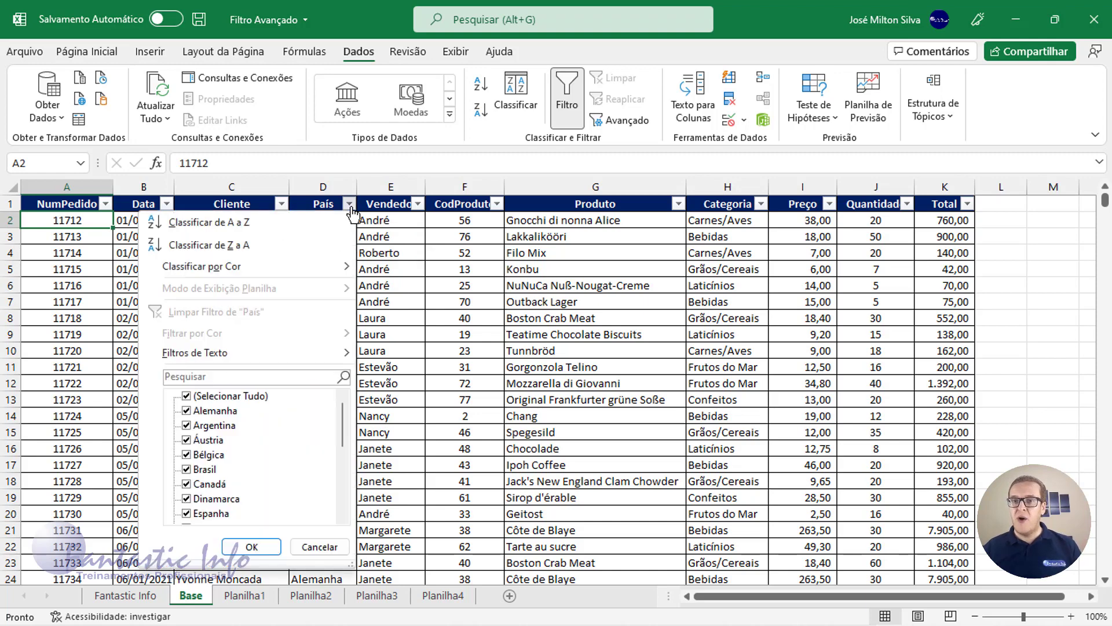
pyautogui.click(350, 206)
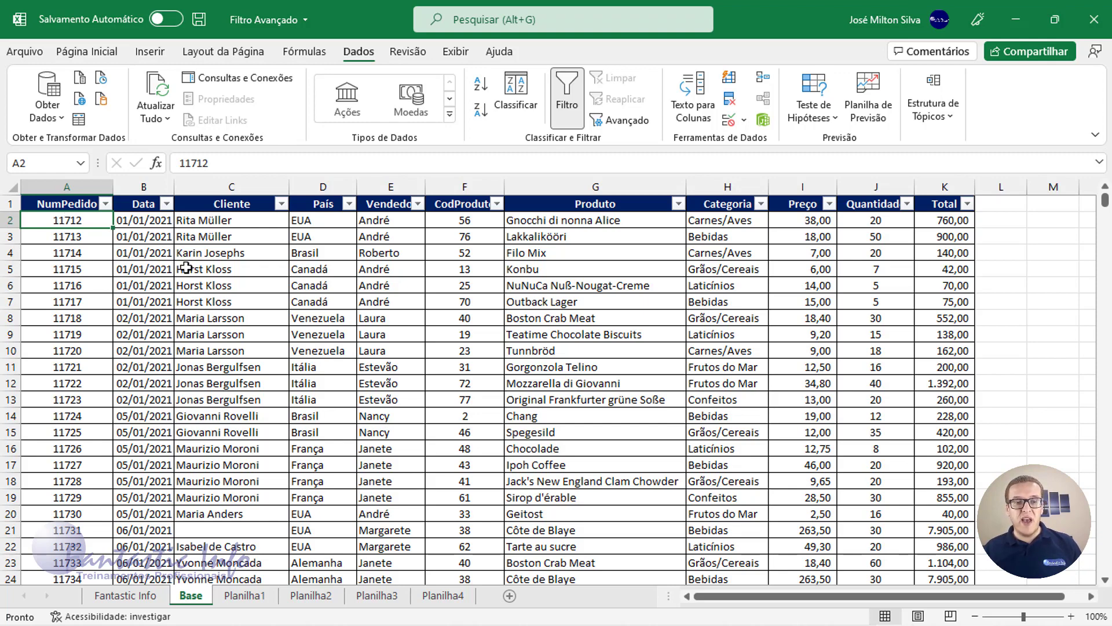
pyautogui.moveTo(64, 203); pyautogui.dragTo(811, 204)
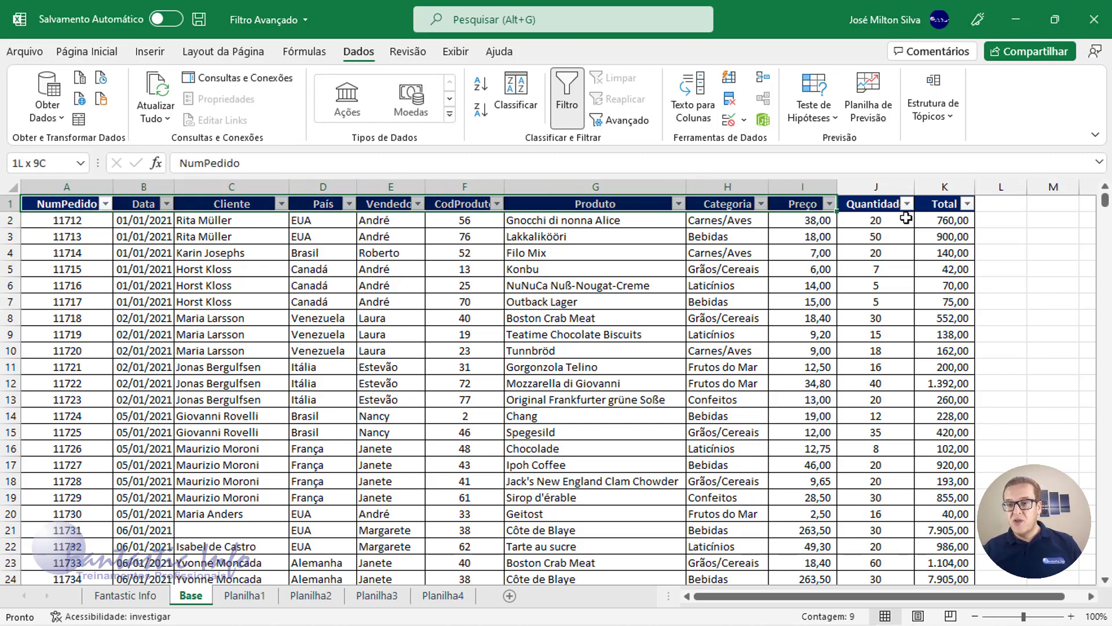
pyautogui.moveTo(906, 218); pyautogui.dragTo(944, 214)
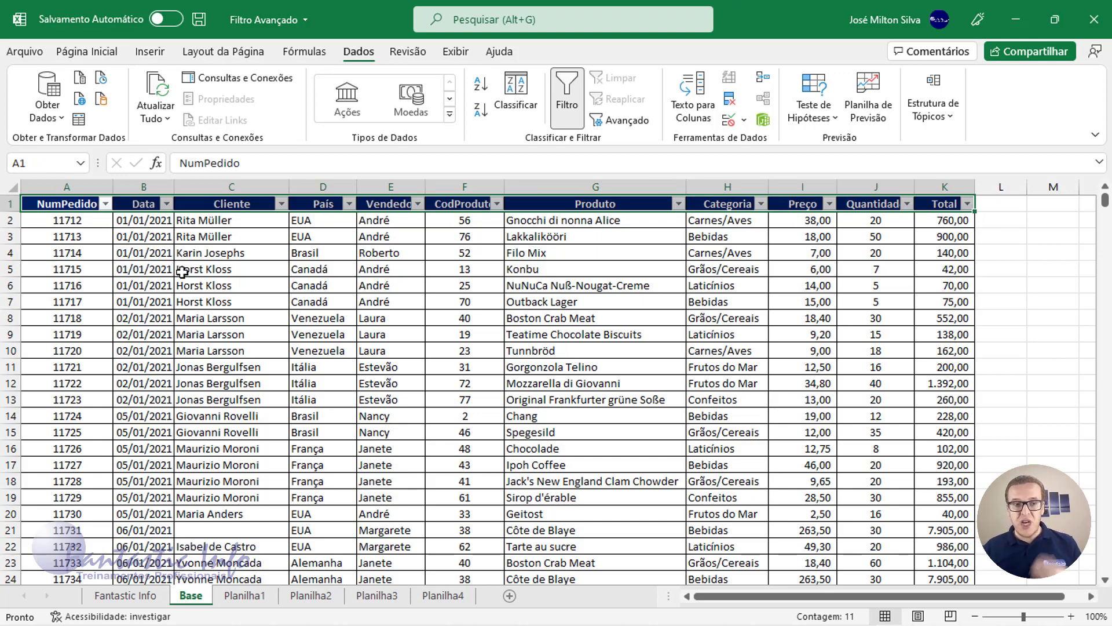
pyautogui.moveTo(81, 209); pyautogui.dragTo(944, 204)
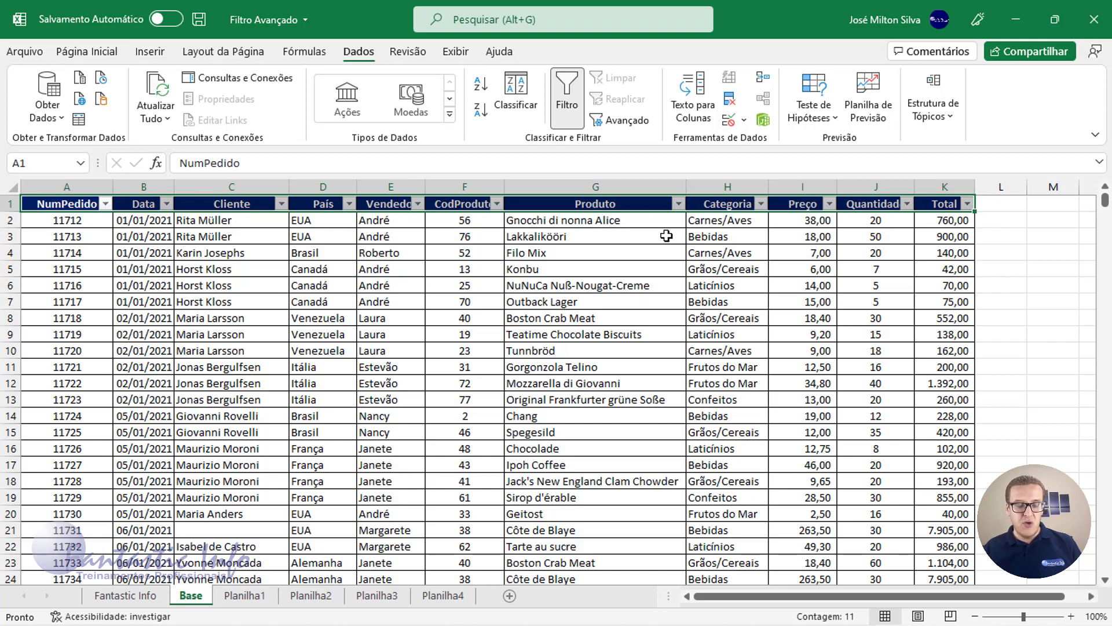
pyautogui.hotkey('ctrl', 'c')
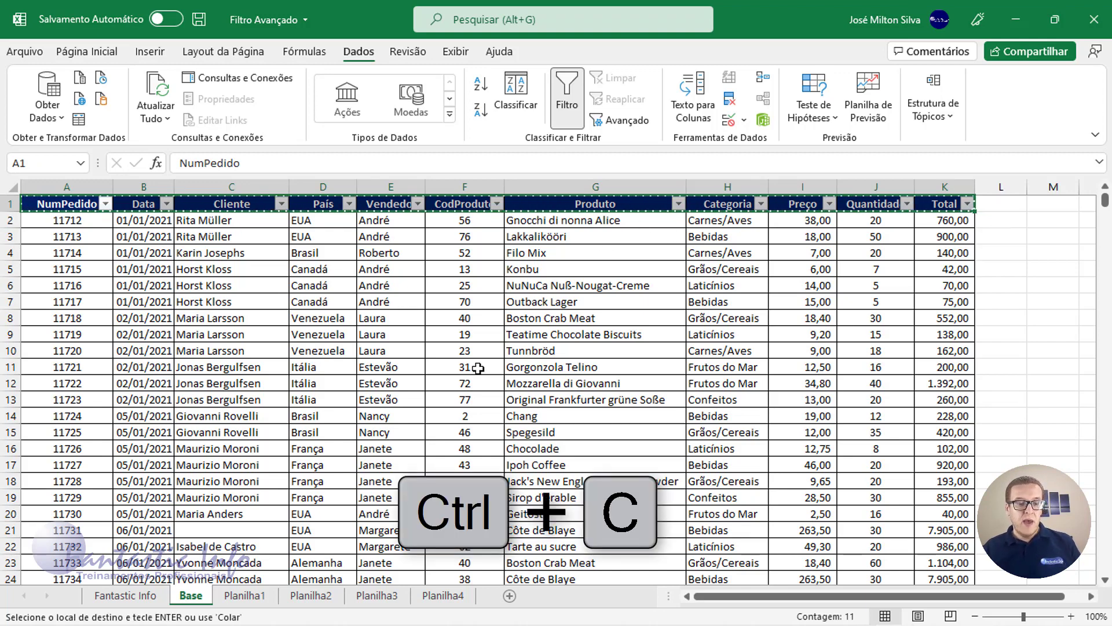
# Paste the copied headers into cell A4 of Planilha1
pyautogui.click(256, 597)
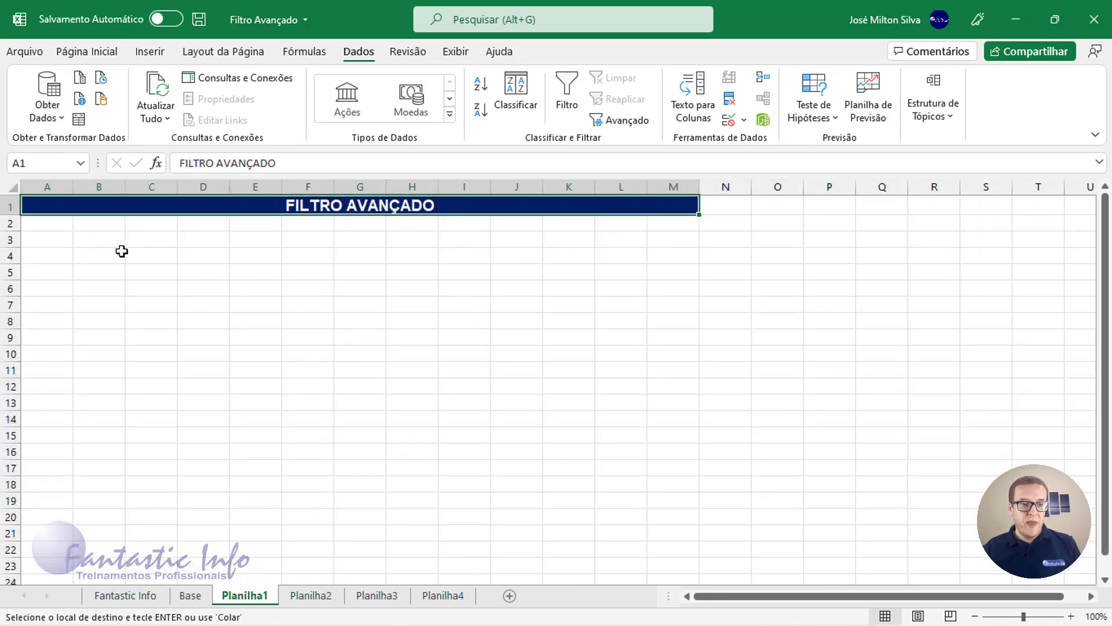
pyautogui.click(60, 256)
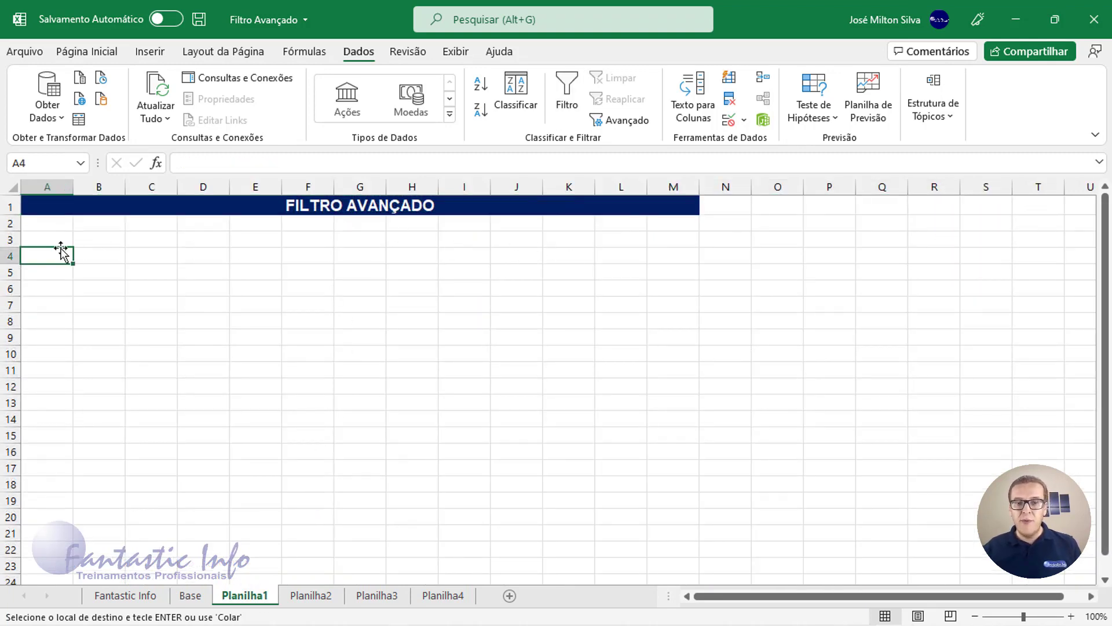
pyautogui.hotkey('ctrl', 'v')
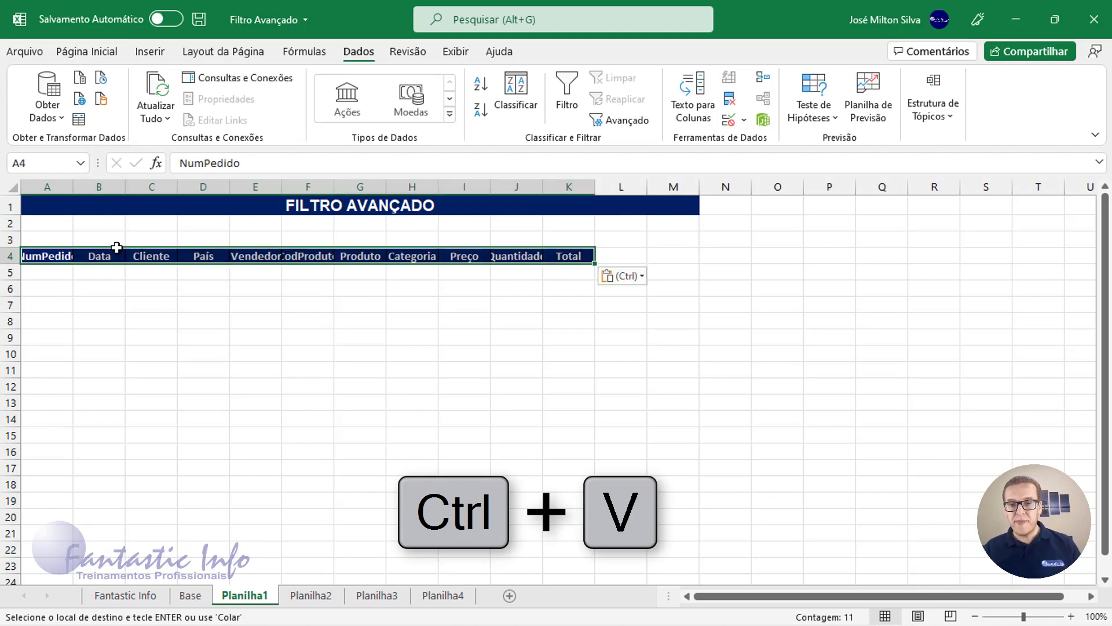
# Widen columns A–L and paste the headers again across A4:K4
pyautogui.moveTo(59, 185); pyautogui.dragTo(591, 186)
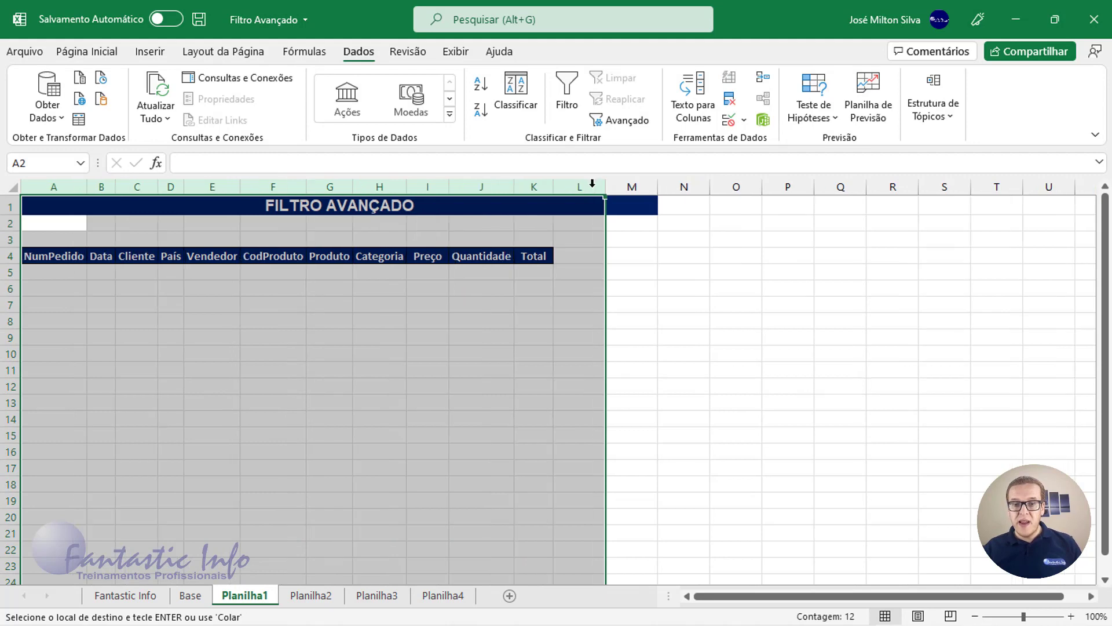
pyautogui.moveTo(592, 186); pyautogui.dragTo(597, 181)
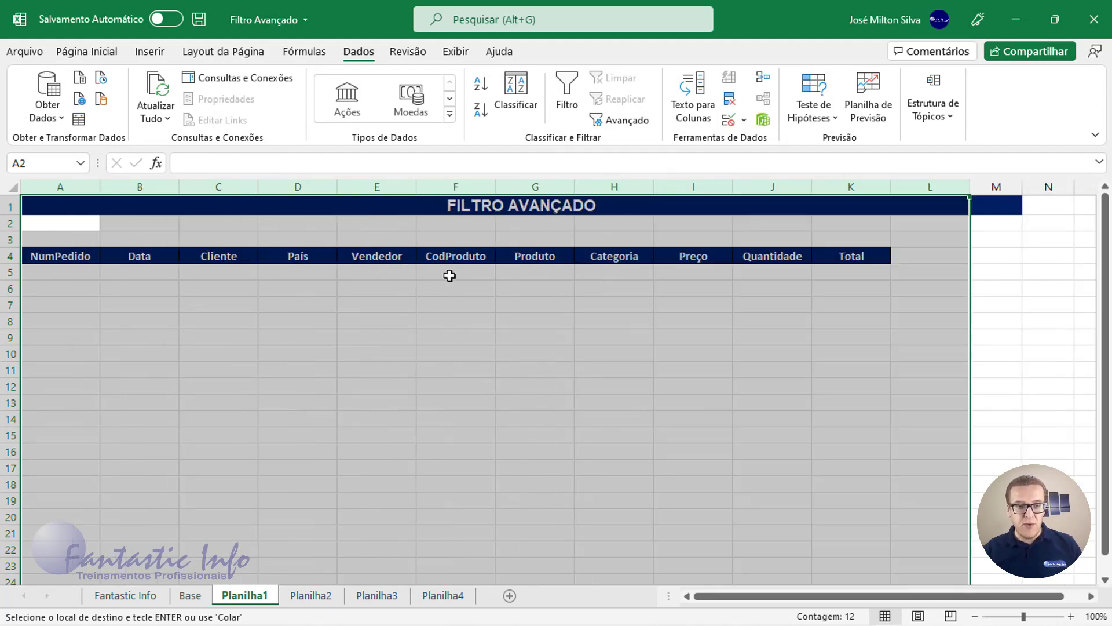
pyautogui.click(450, 272)
pyautogui.click(246, 272)
pyautogui.click(86, 285)
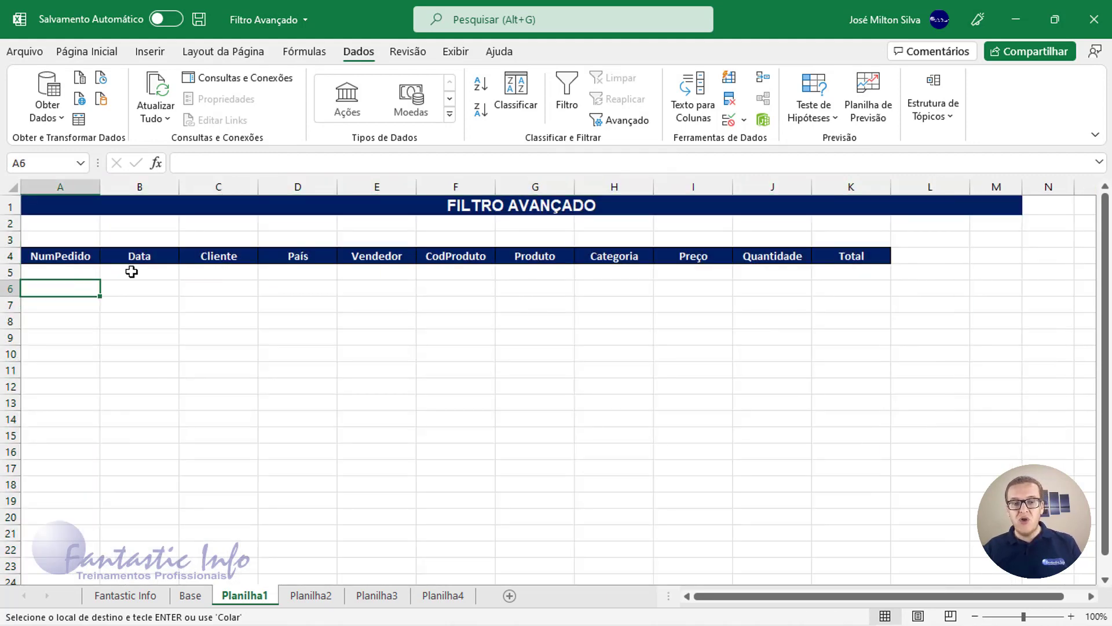
pyautogui.click(131, 270)
pyautogui.moveTo(61, 256); pyautogui.dragTo(855, 257)
pyautogui.hotkey('ctrl', 'v')
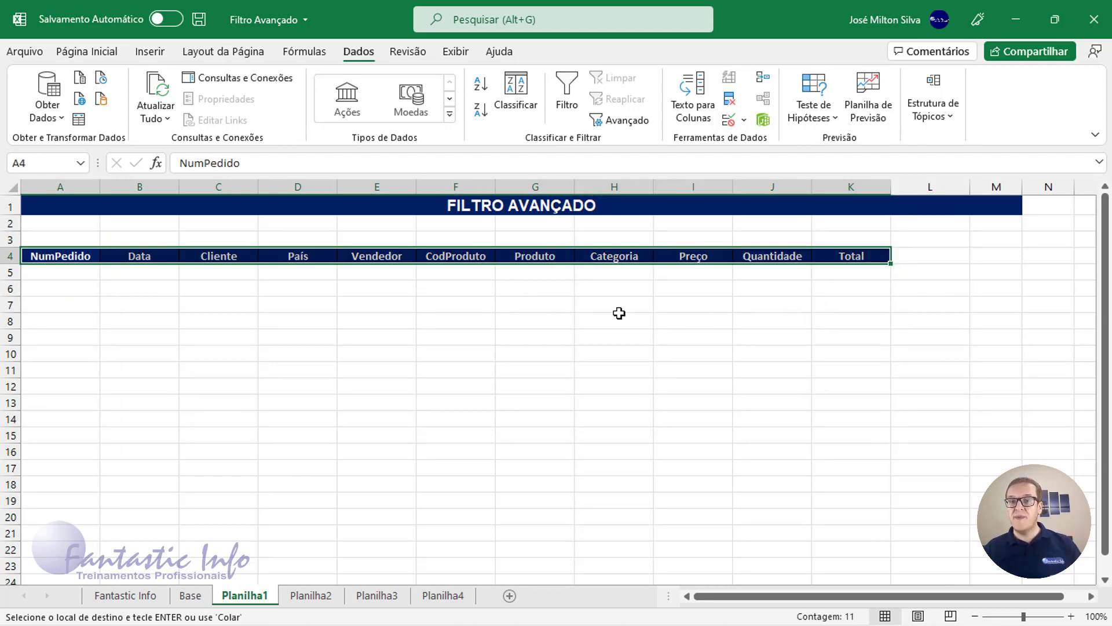
# Enter BRASIL in D5 under País and ANDRÉ in E5 under Vendedor
pyautogui.click(382, 273)
pyautogui.click(308, 275)
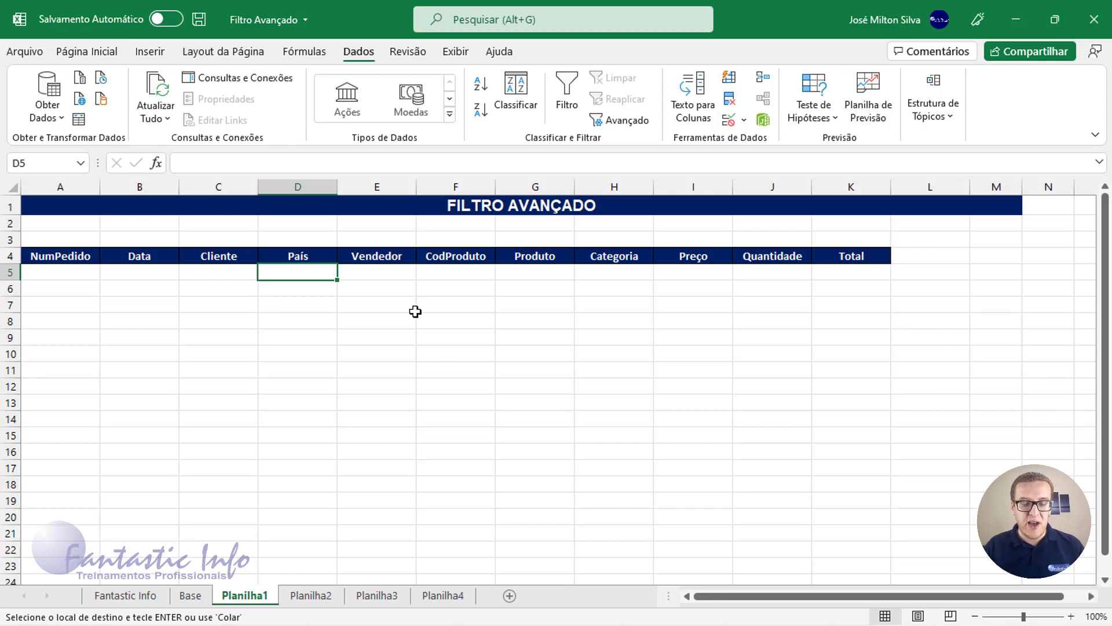
pyautogui.write('BRASIL')
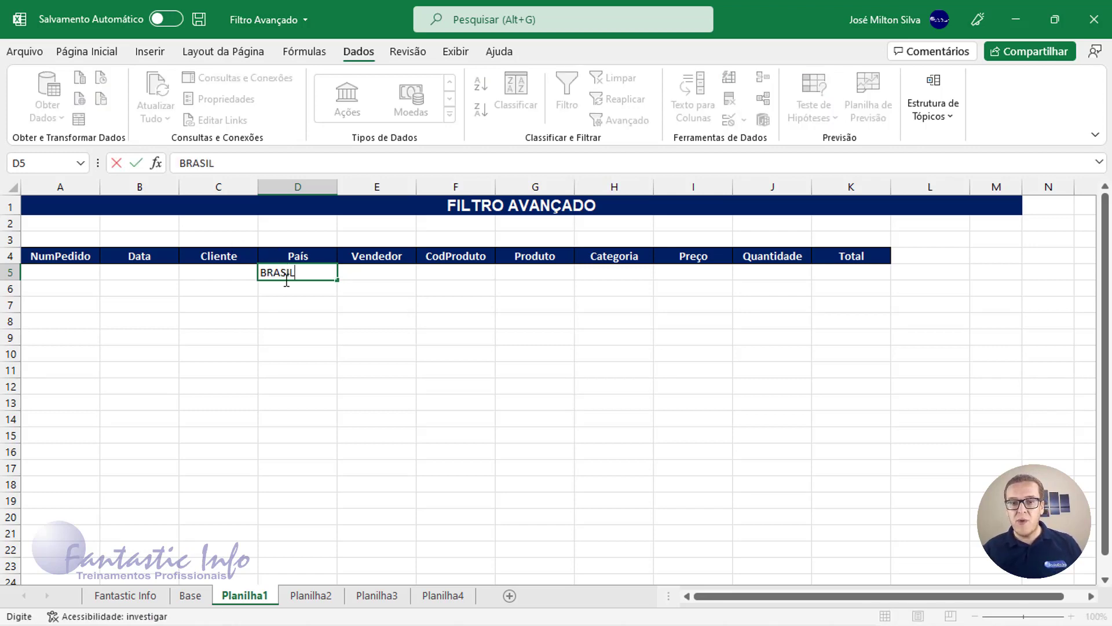
pyautogui.click(367, 274)
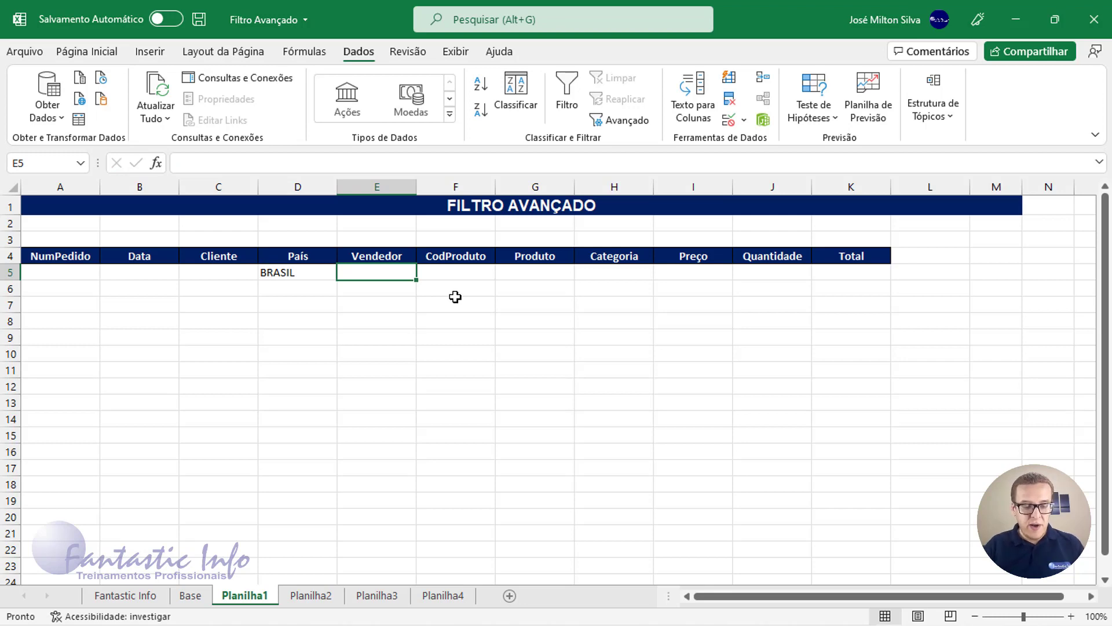
pyautogui.write('A')
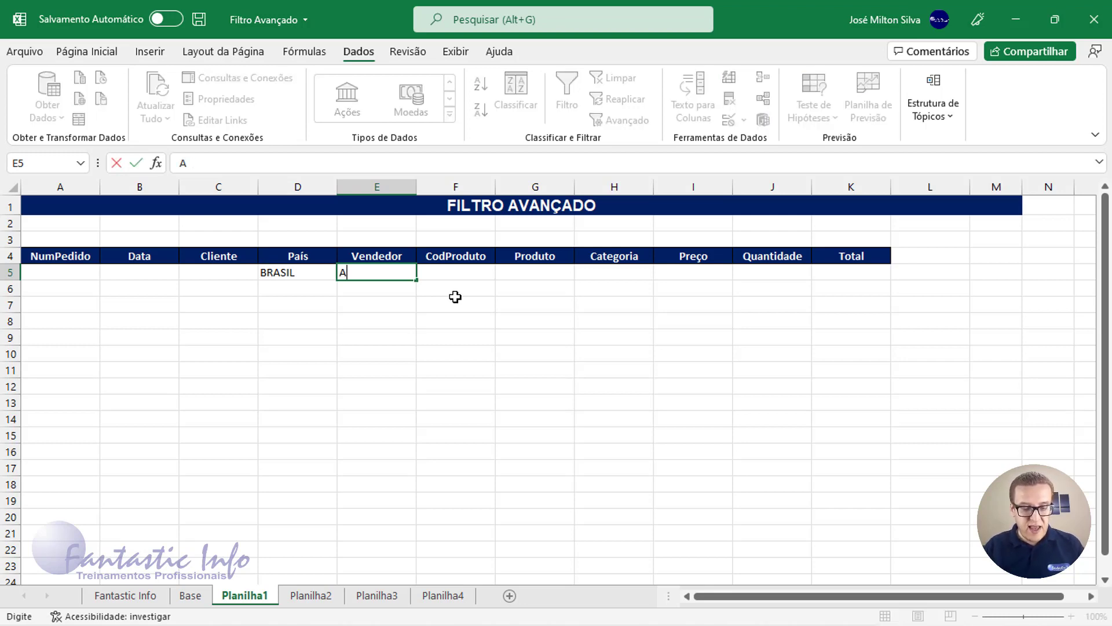
pyautogui.write('NDRÉ')
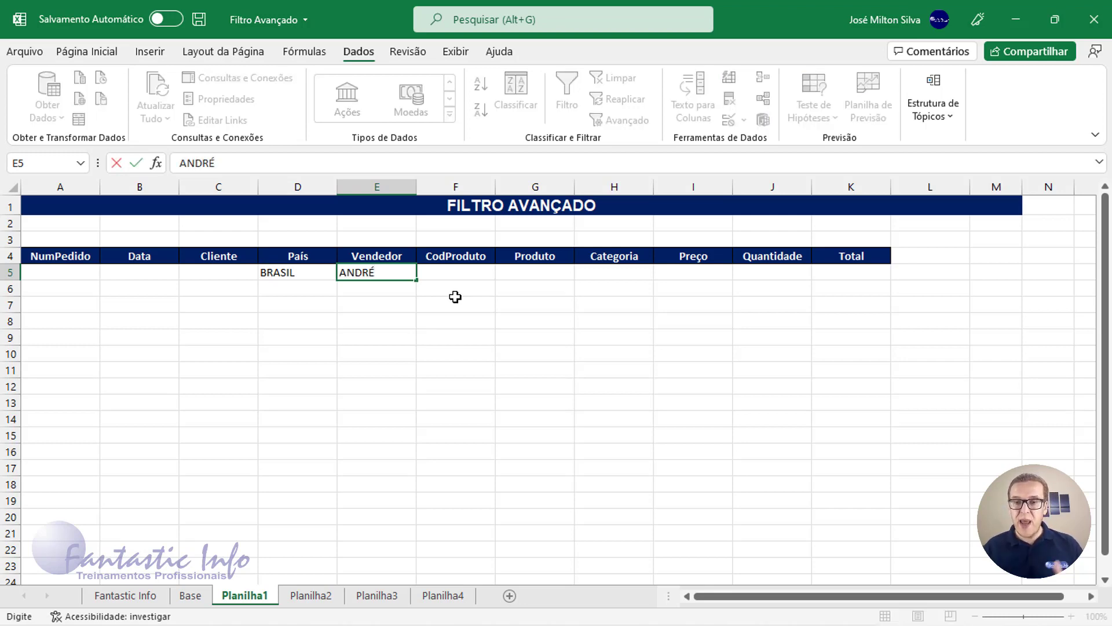
pyautogui.press('Return')
# Select the D4:E5 criteria block to check it, then move to cell A7
pyautogui.moveTo(285, 258); pyautogui.dragTo(359, 272)
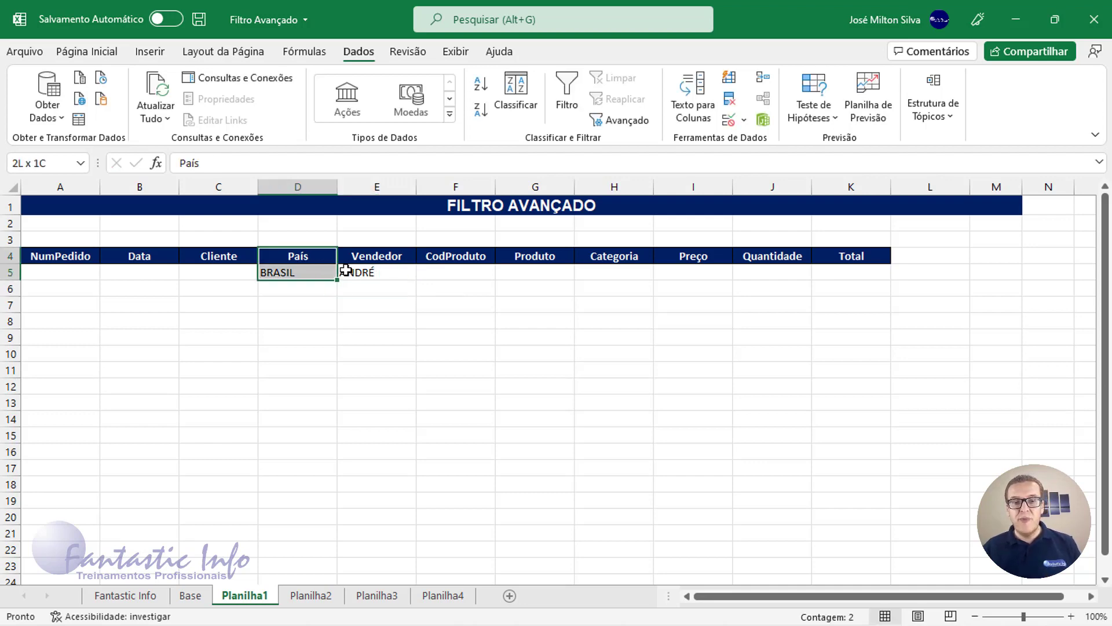
pyautogui.click(320, 331)
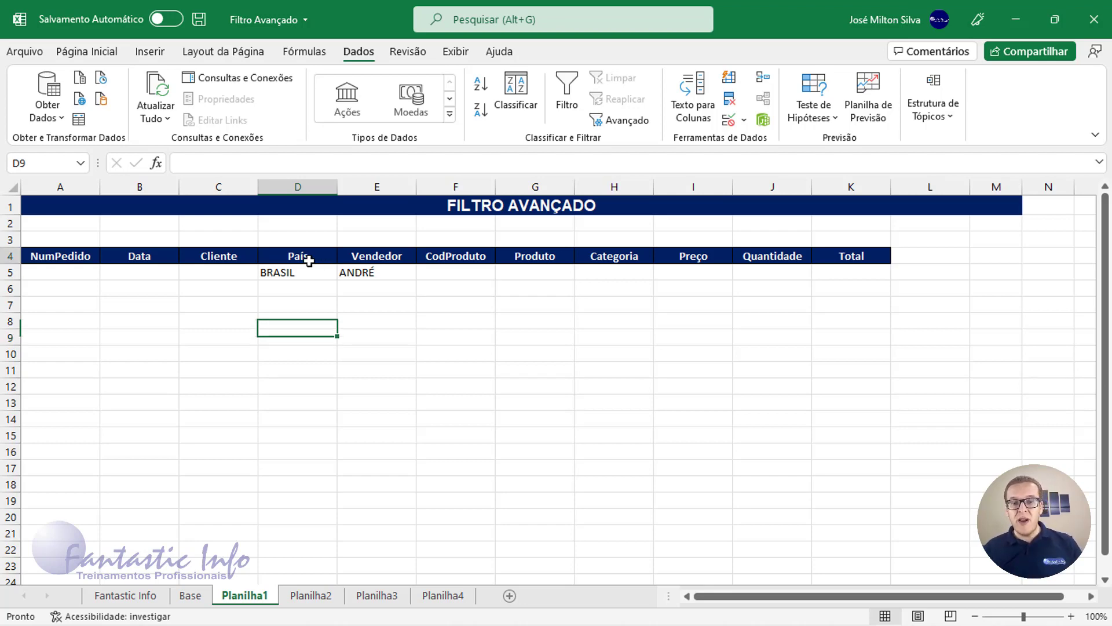
pyautogui.moveTo(299, 258); pyautogui.dragTo(375, 273)
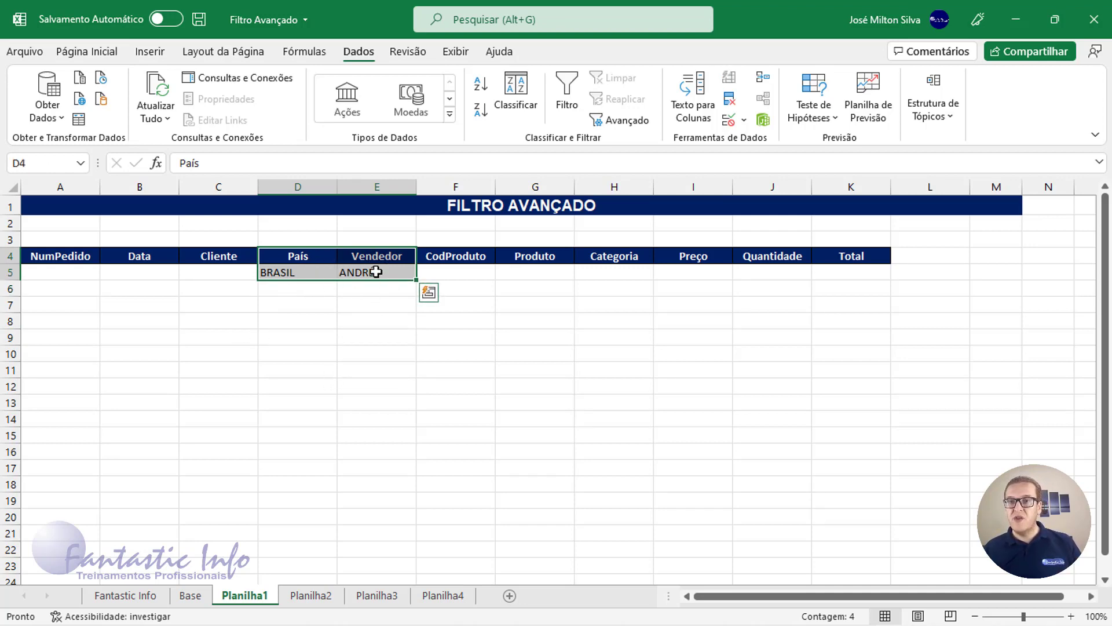
pyautogui.click(226, 290)
pyautogui.click(227, 302)
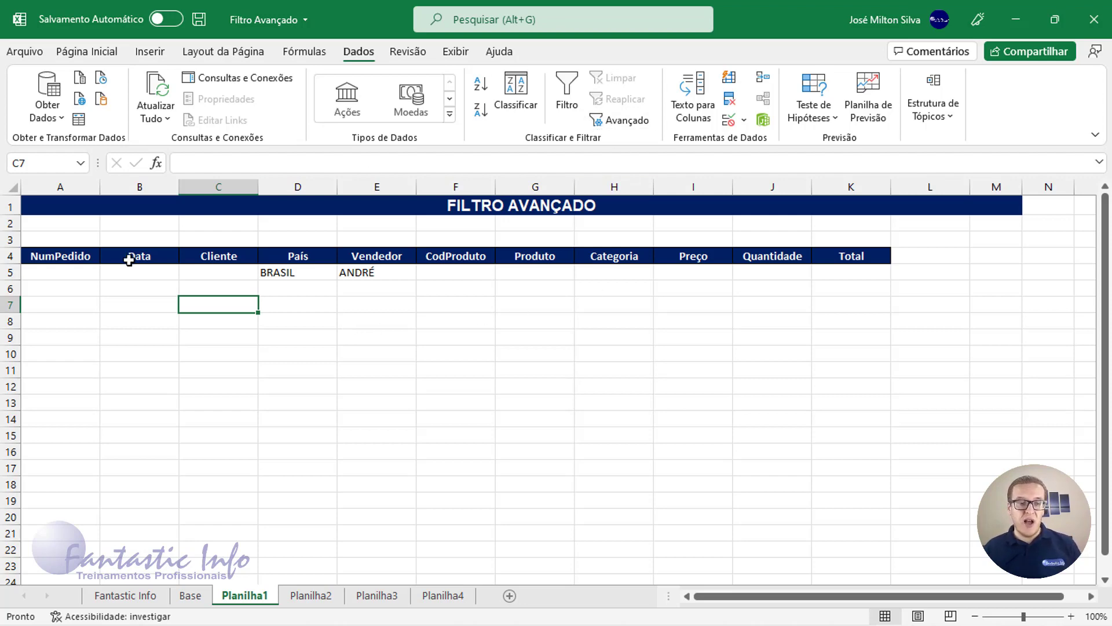
pyautogui.click(108, 317)
pyautogui.click(63, 305)
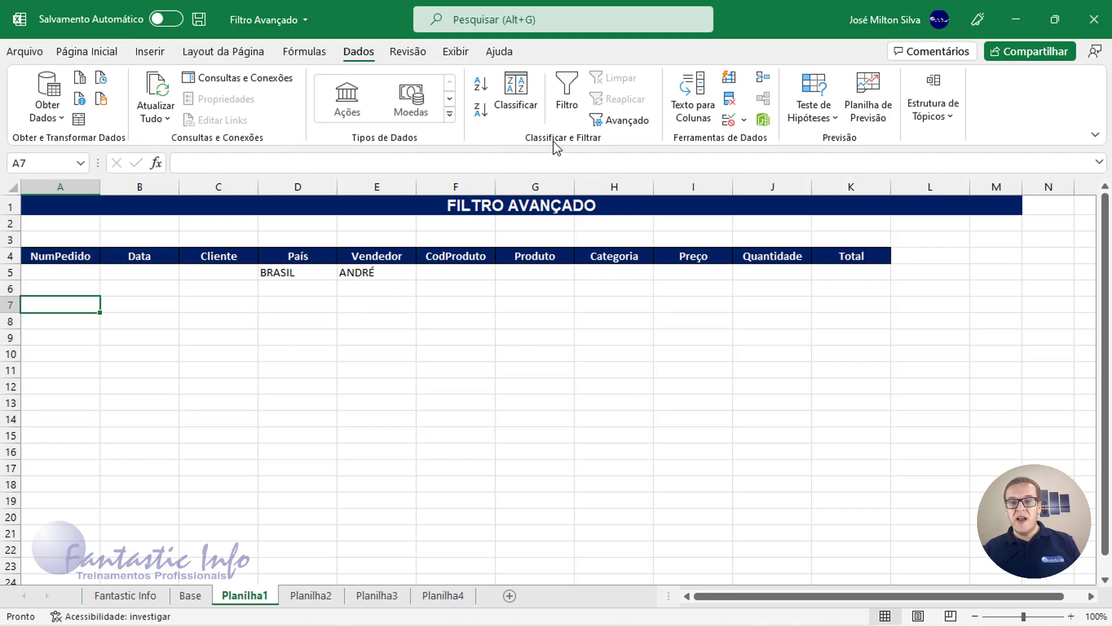
# Open Advanced Filter, choose 'Copiar para outro local' and set the list range to PEDIDOS
pyautogui.click(356, 58)
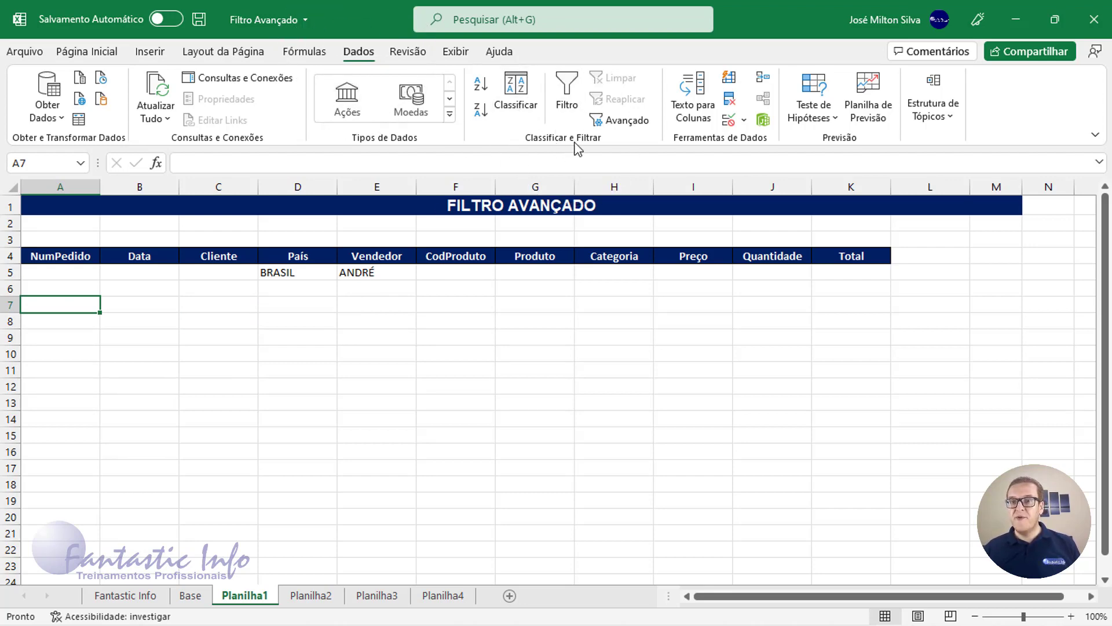
pyautogui.click(623, 123)
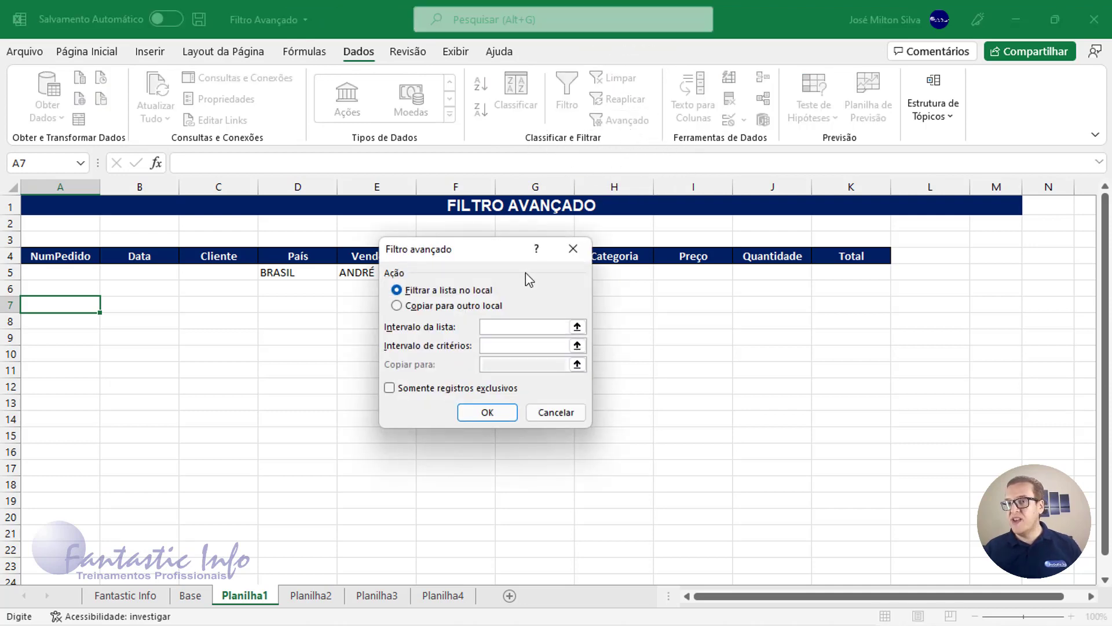
pyautogui.moveTo(479, 249); pyautogui.dragTo(440, 232)
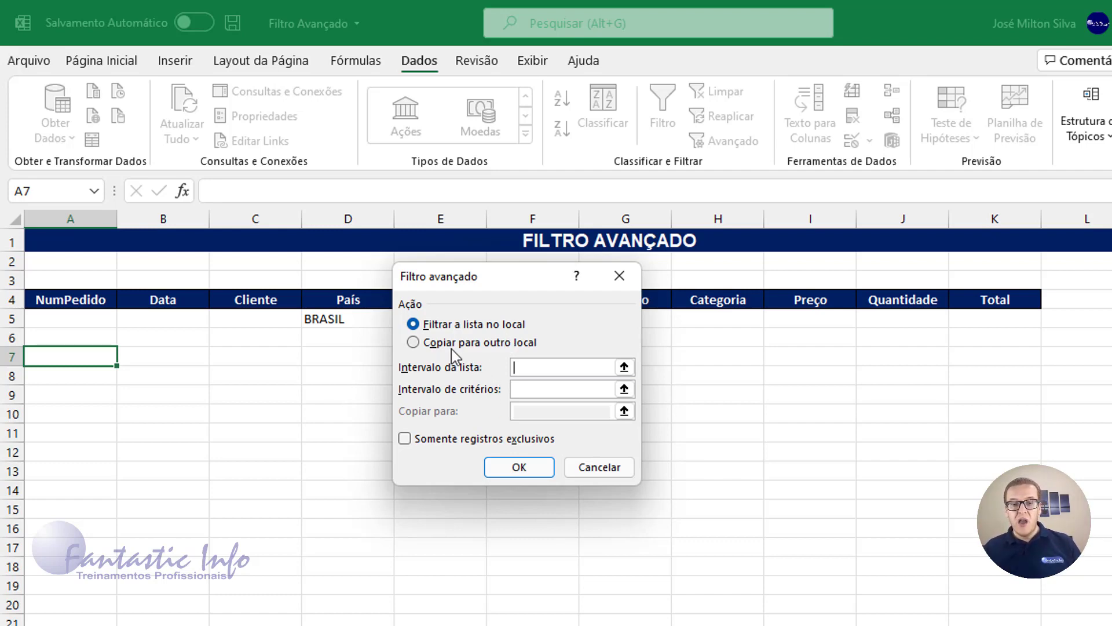
pyautogui.click(467, 347)
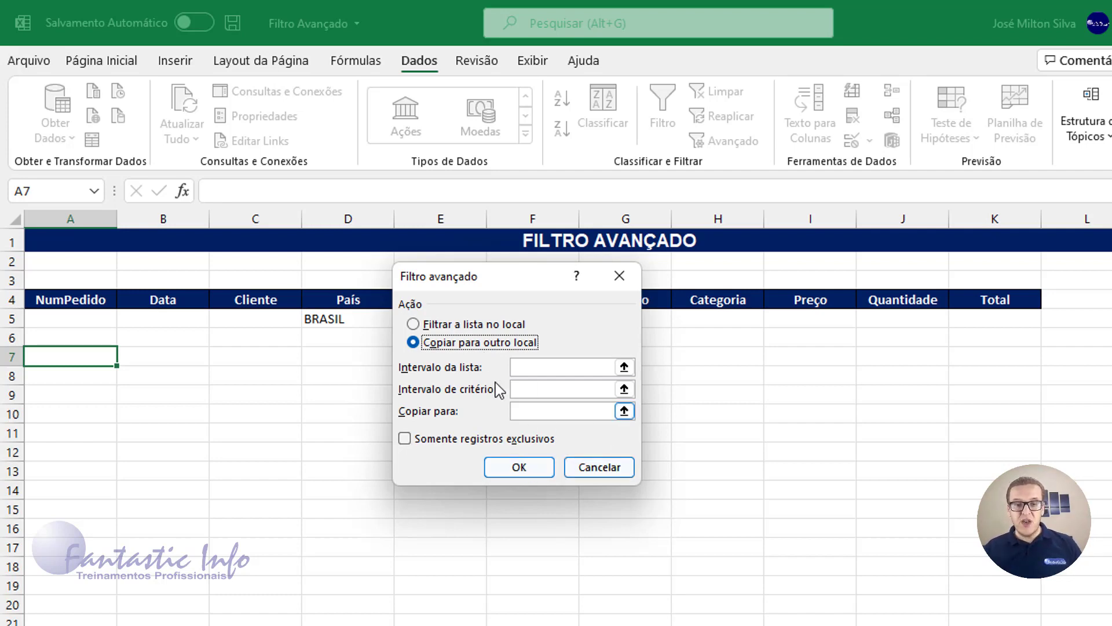
pyautogui.click(518, 369)
pyautogui.write('PEDIDOS')
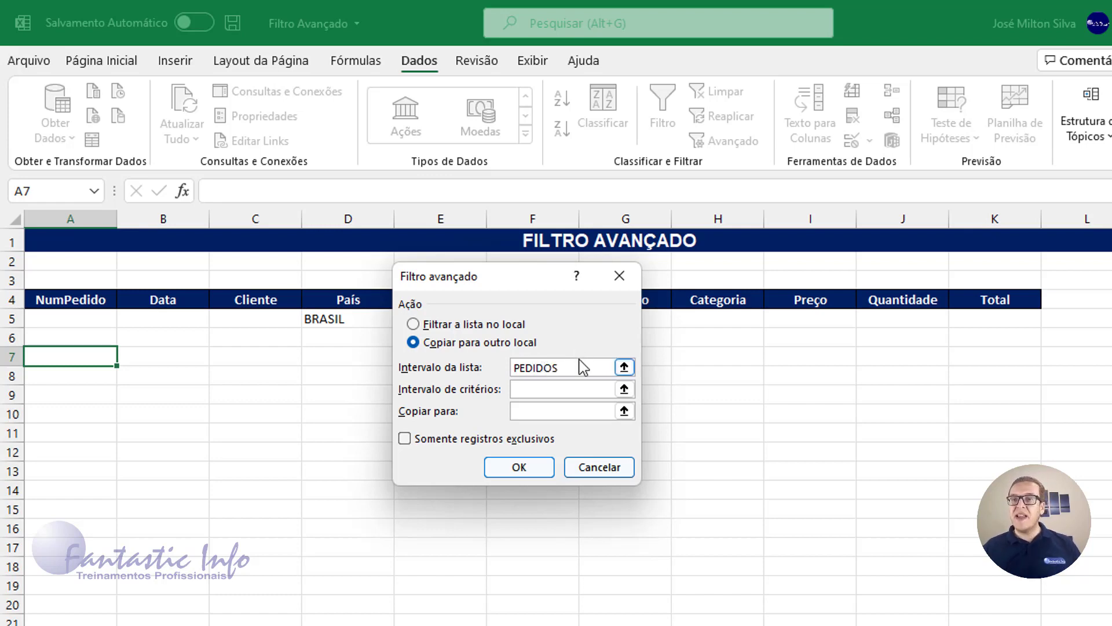
pyautogui.moveTo(581, 370); pyautogui.dragTo(486, 370)
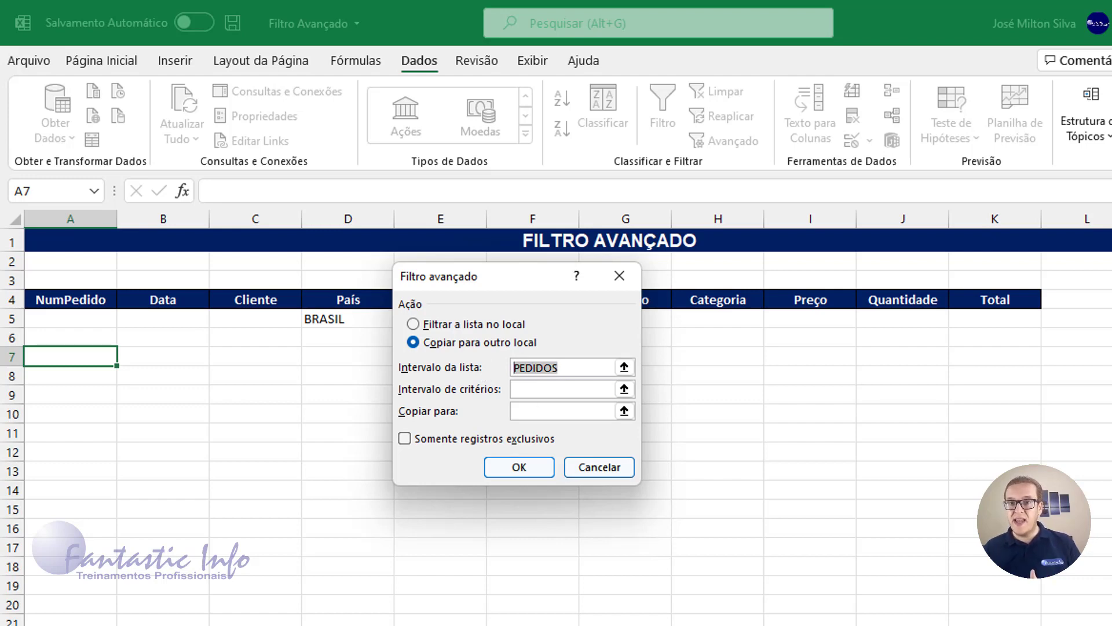
pyautogui.click(565, 392)
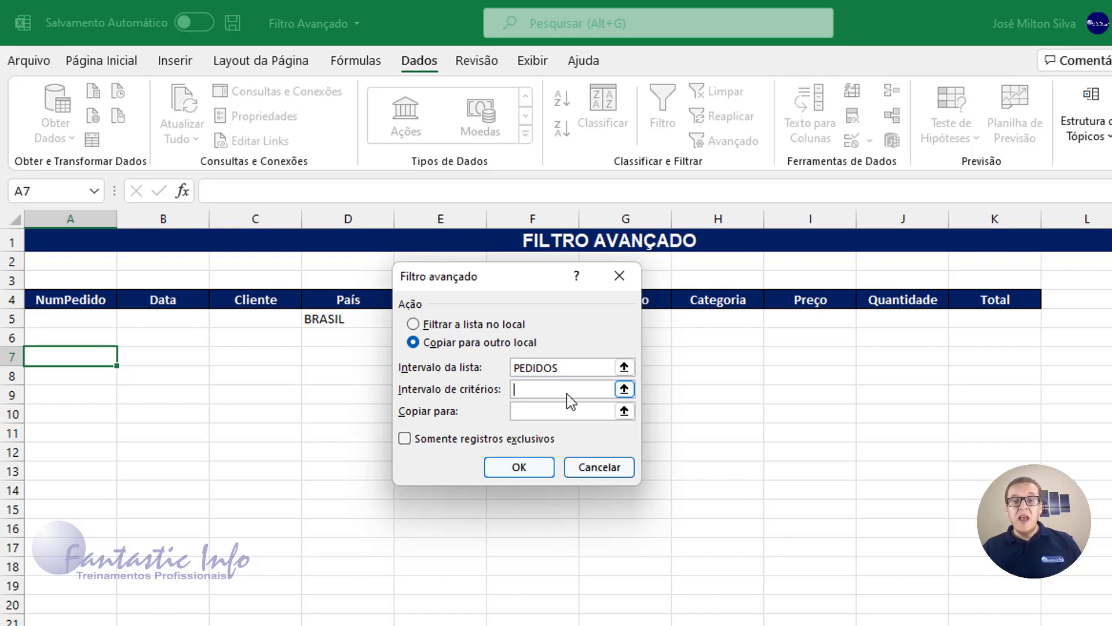
# Run the advanced filter with criteria D4:E5, destination A10 and unique records only
pyautogui.moveTo(519, 286); pyautogui.dragTo(626, 280)
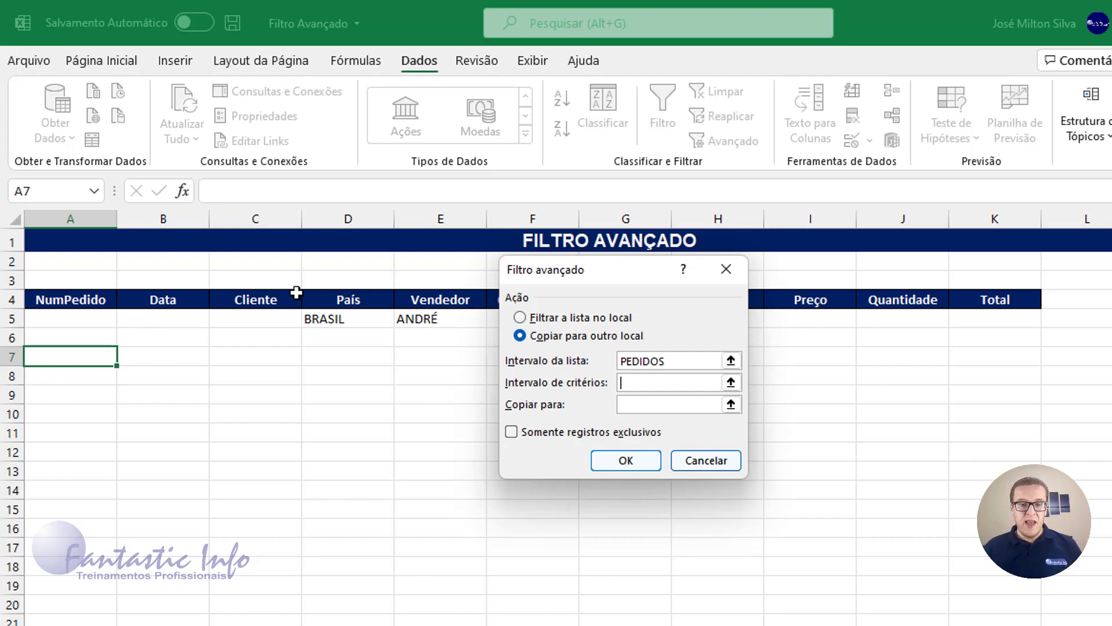
pyautogui.moveTo(326, 300); pyautogui.dragTo(429, 316)
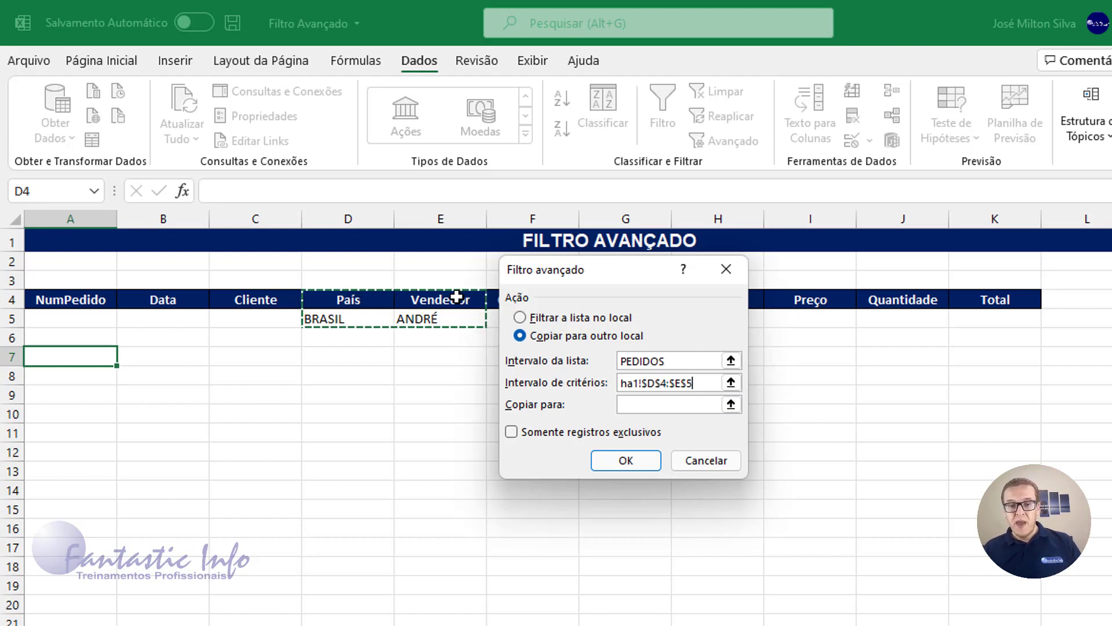
pyautogui.click(661, 403)
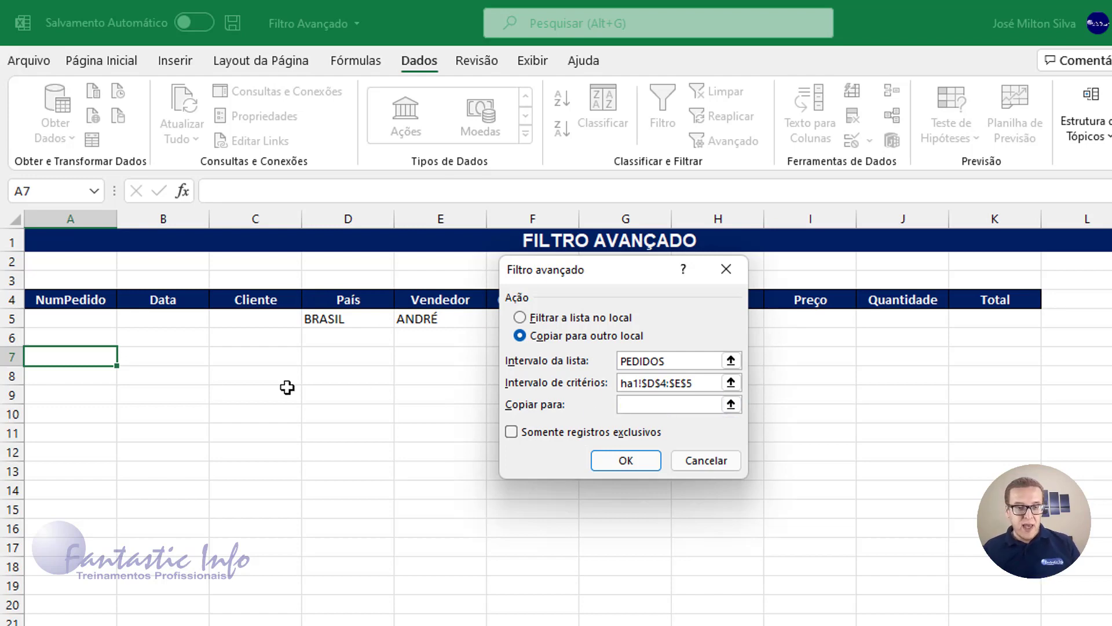
pyautogui.click(74, 411)
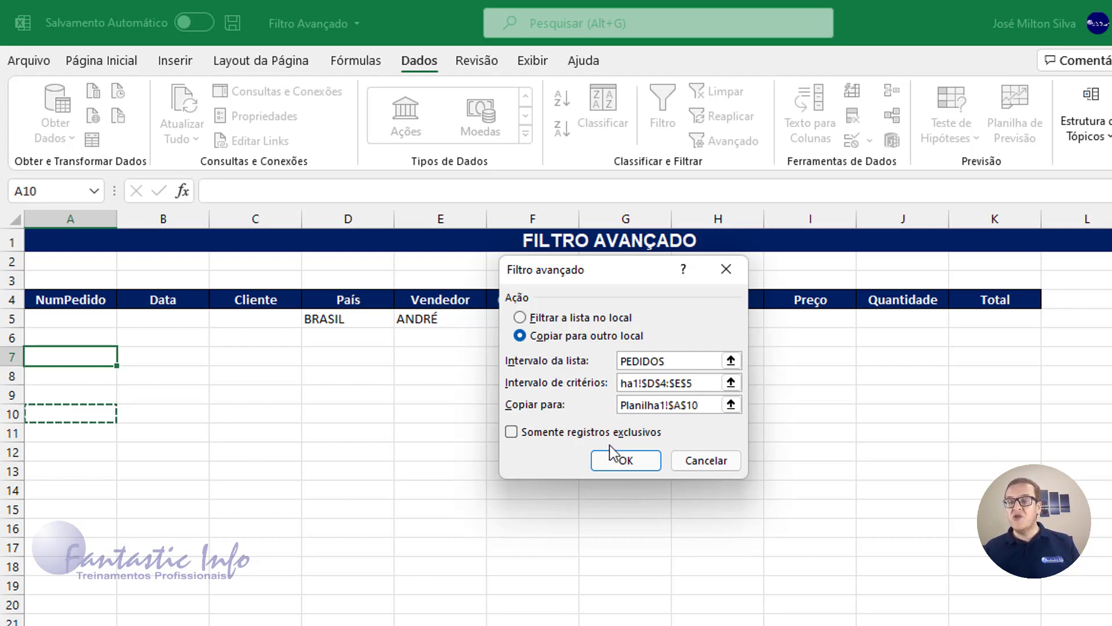
pyautogui.click(555, 431)
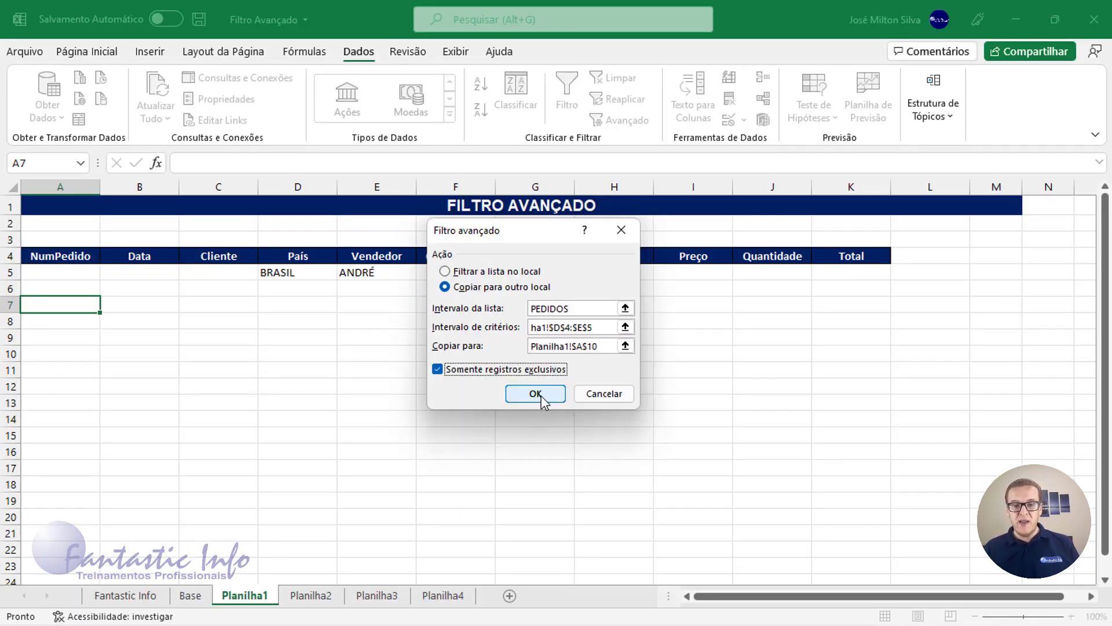
pyautogui.click(541, 396)
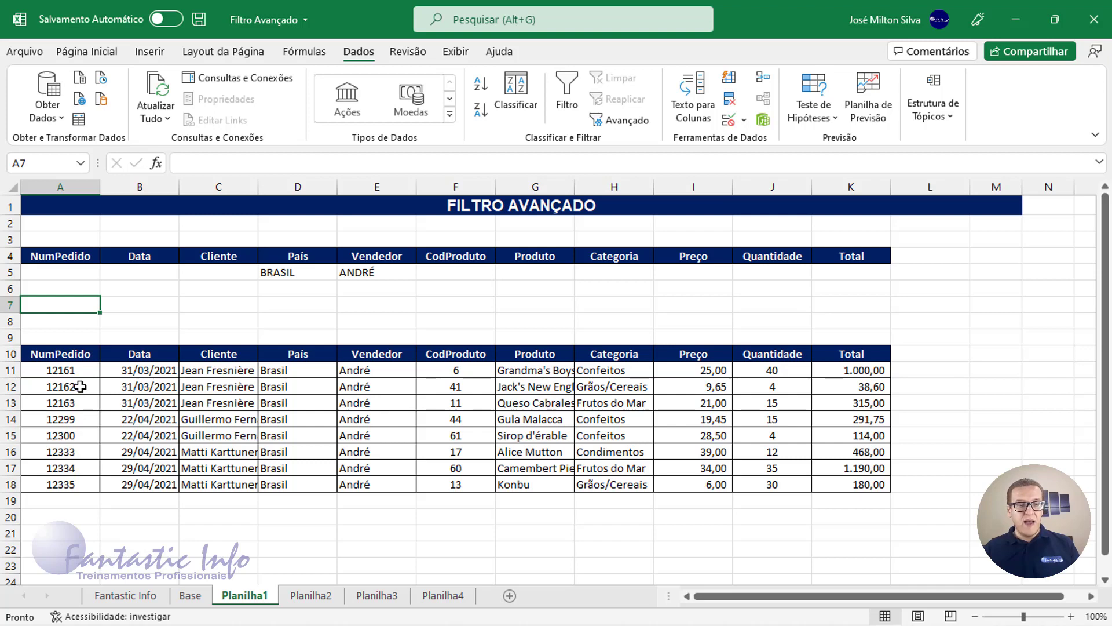
pyautogui.click(63, 351)
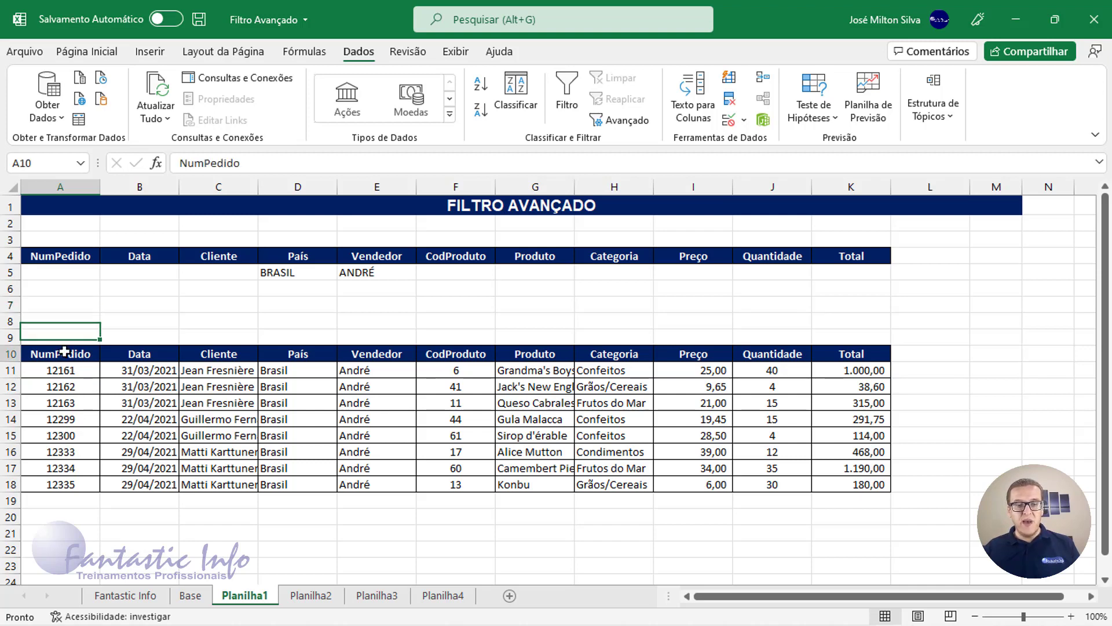
pyautogui.moveTo(64, 351); pyautogui.dragTo(695, 452)
pyautogui.moveTo(298, 353); pyautogui.dragTo(294, 485)
pyautogui.moveTo(366, 354); pyautogui.dragTo(377, 482)
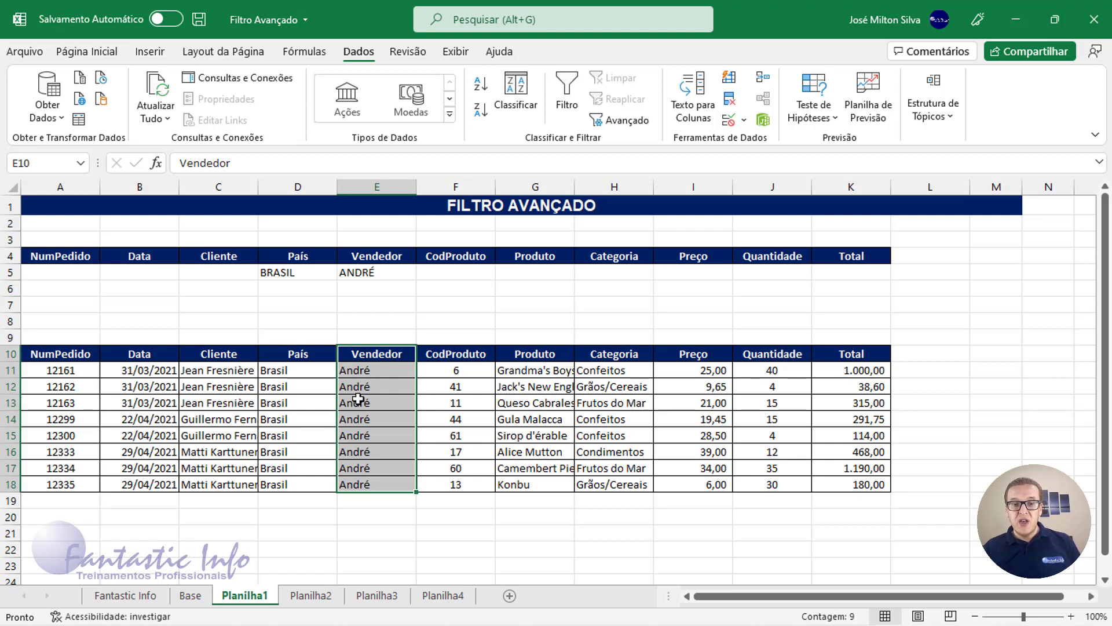
pyautogui.click(326, 287)
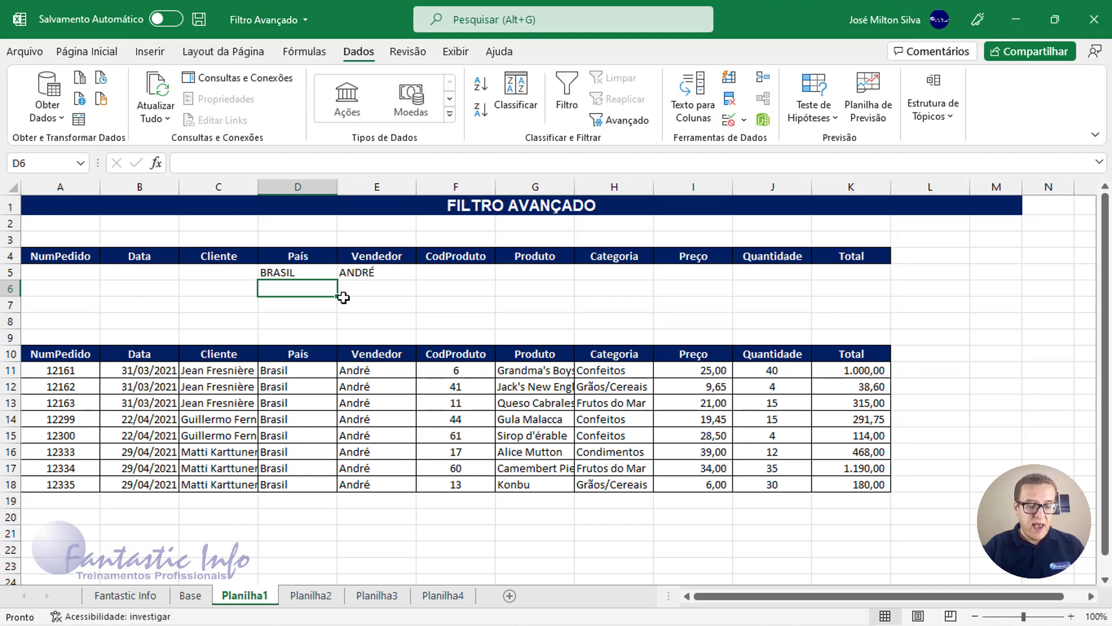
# Enter ESPANHA in D6 and NACY in E6 as a second criteria row
pyautogui.write('eSPANHA')
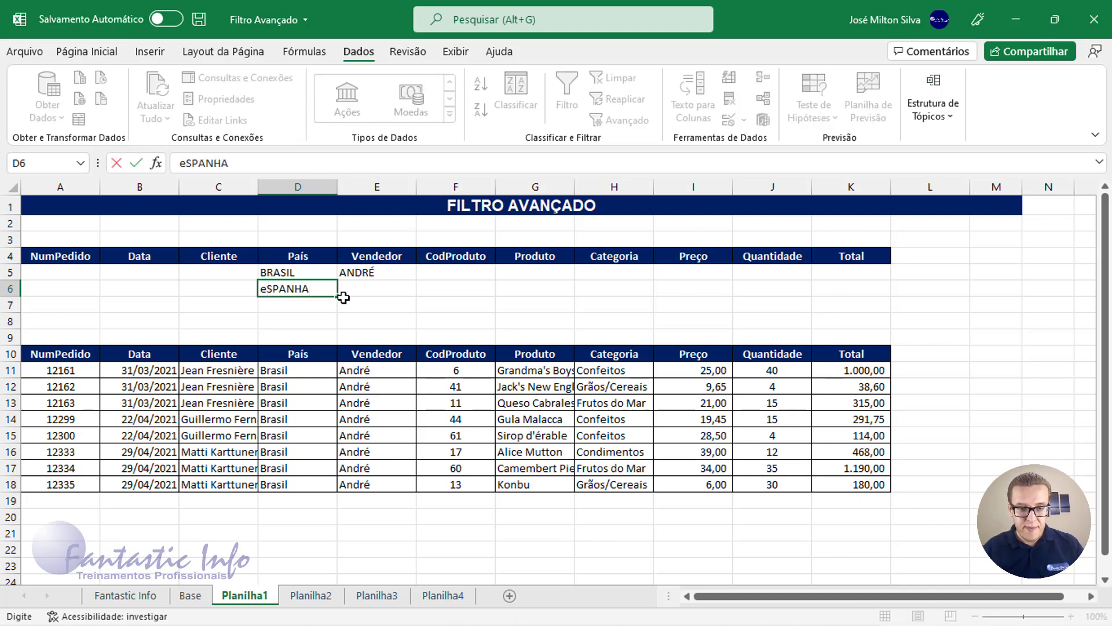
pyautogui.click(266, 285)
pyautogui.press('BackSpace')
pyautogui.write('E')
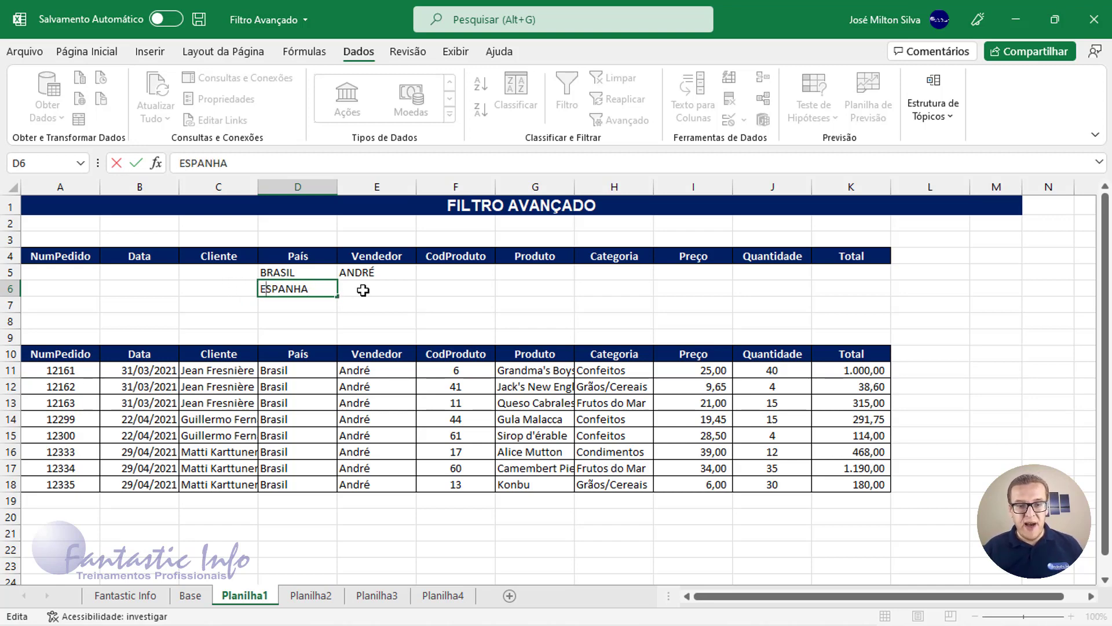
pyautogui.click(365, 289)
pyautogui.write('NACY')
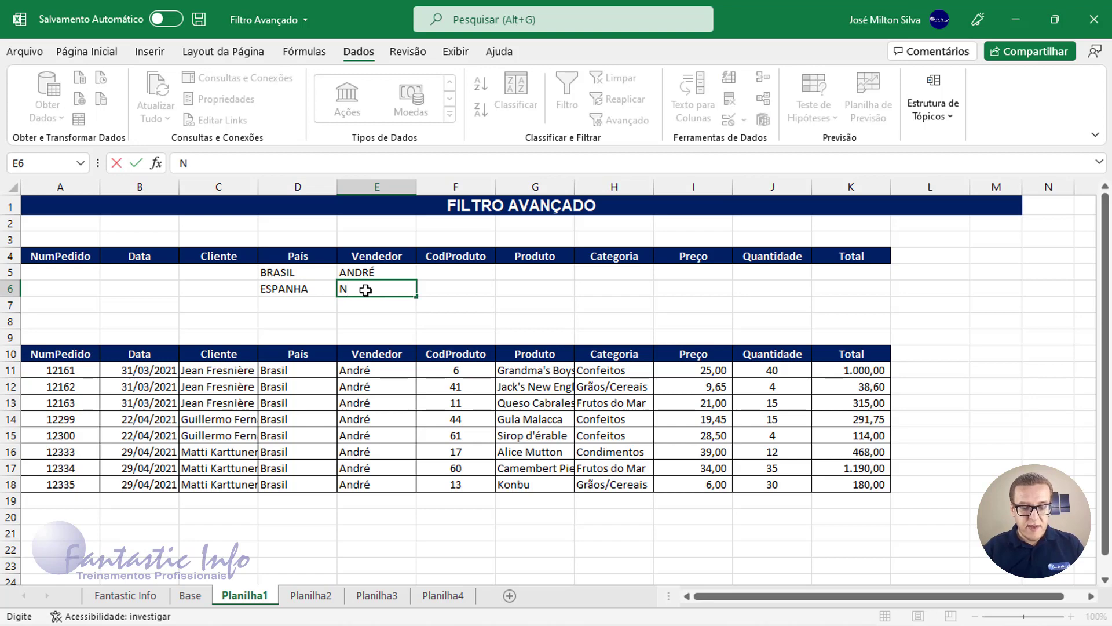
pyautogui.click(316, 307)
# Select the expanded criteria block D4:E6 to review it, then deselect
pyautogui.click(312, 274)
pyautogui.moveTo(316, 275); pyautogui.dragTo(367, 271)
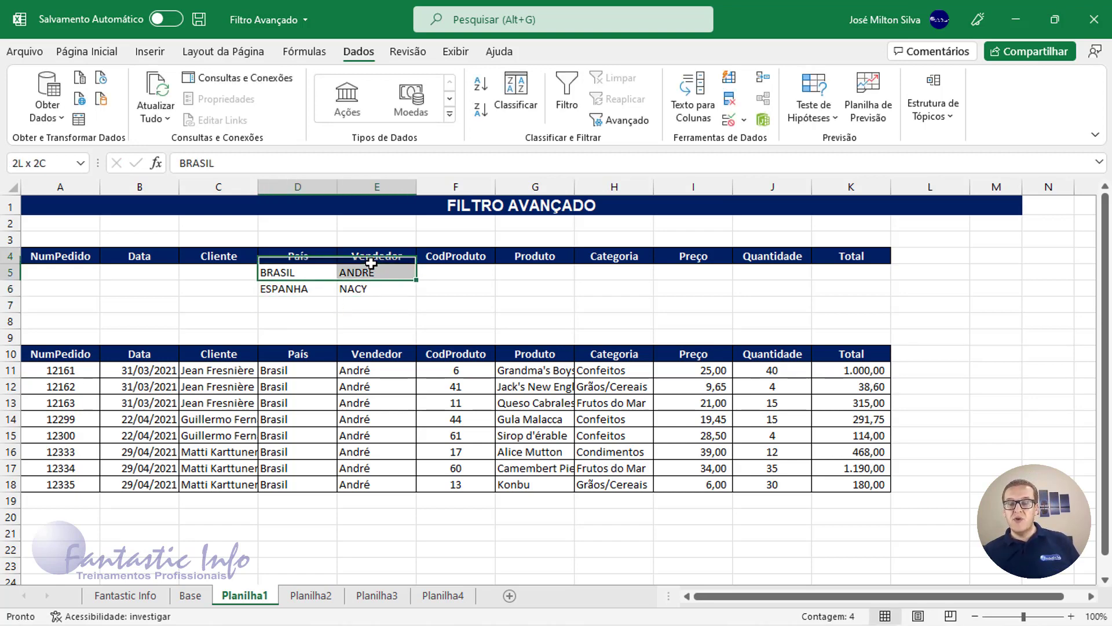
pyautogui.click(300, 288)
pyautogui.click(360, 288)
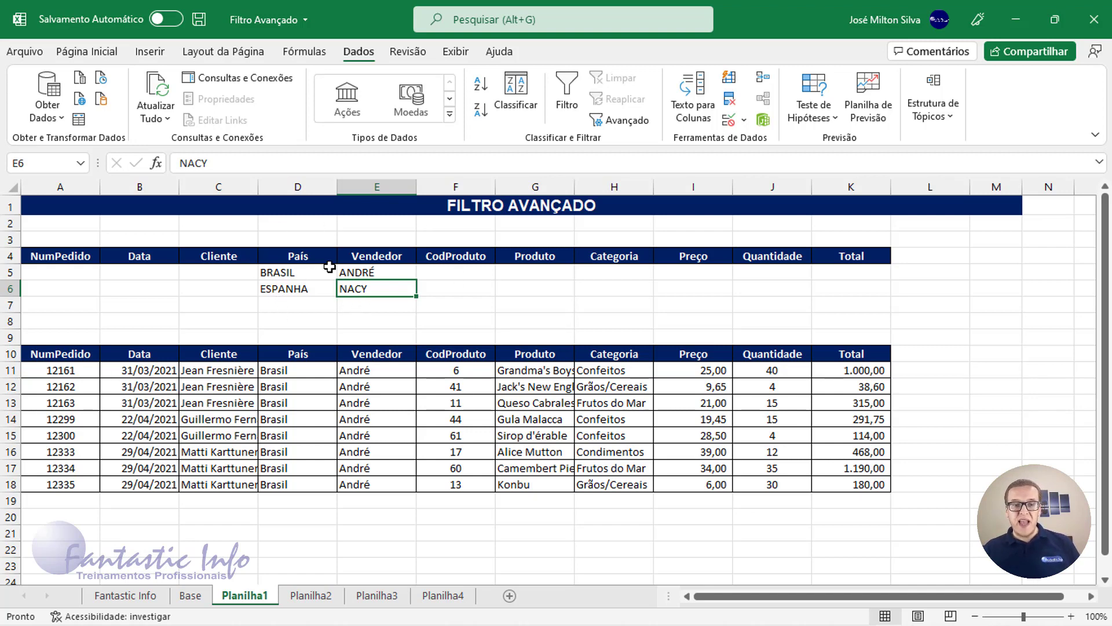
pyautogui.moveTo(296, 256); pyautogui.dragTo(369, 286)
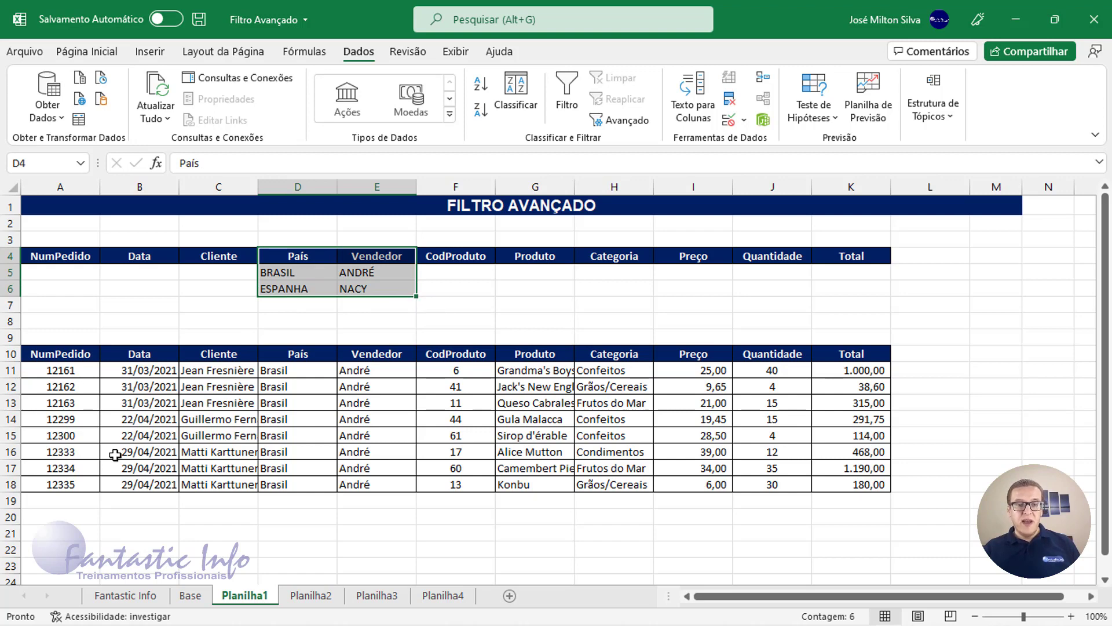
pyautogui.click(168, 323)
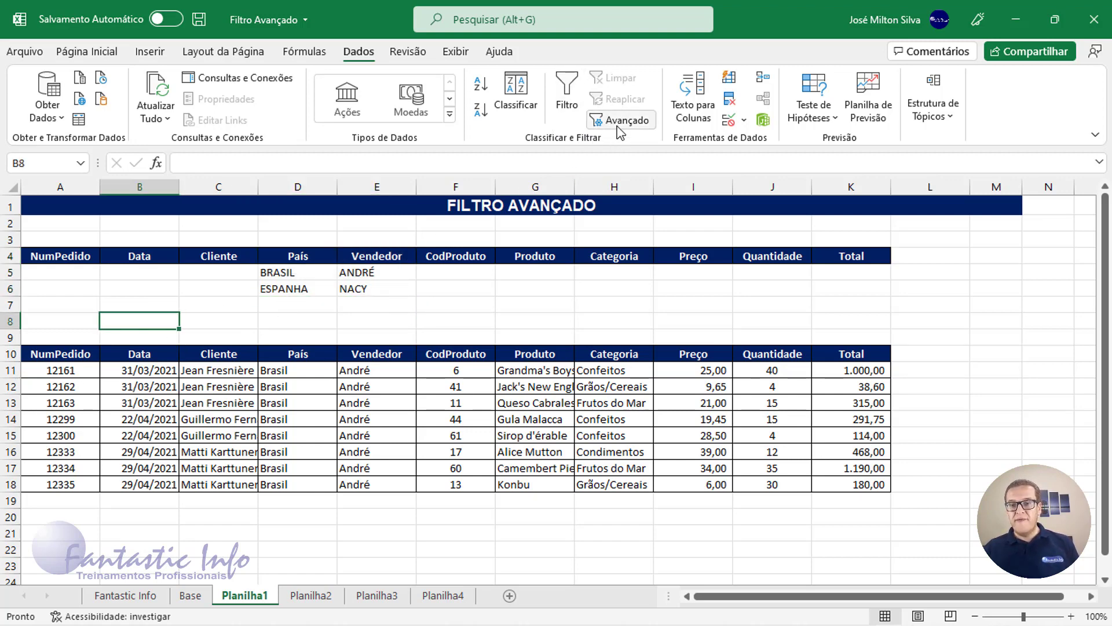
# Run the Advanced Filter on PEDIDOS with criteria D4:E6, copying matching orders to A21
pyautogui.click(618, 129)
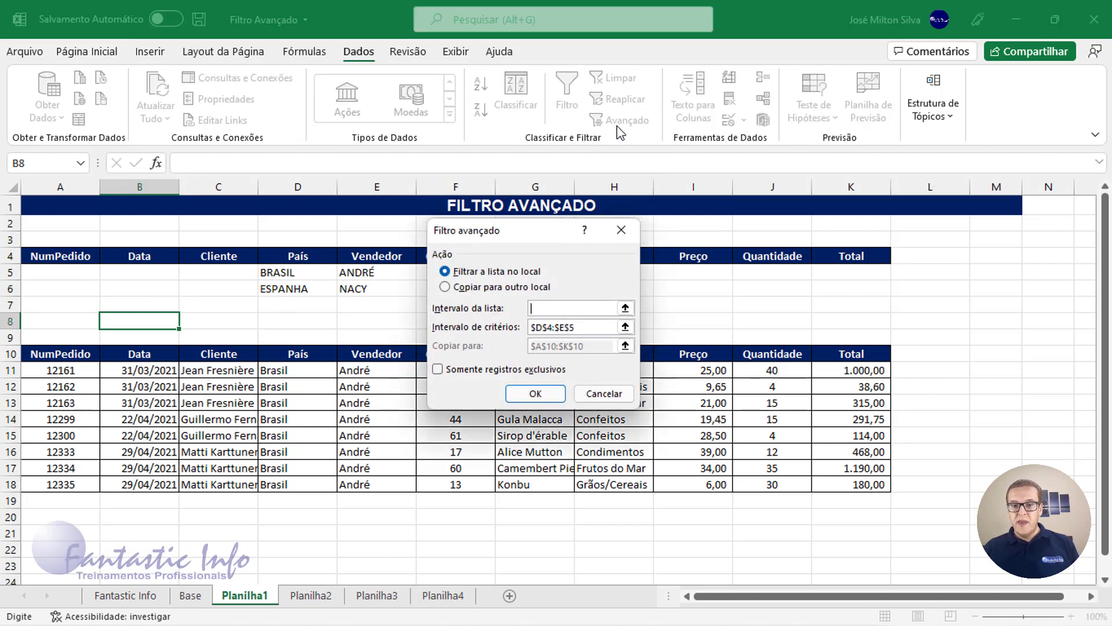
pyautogui.click(486, 288)
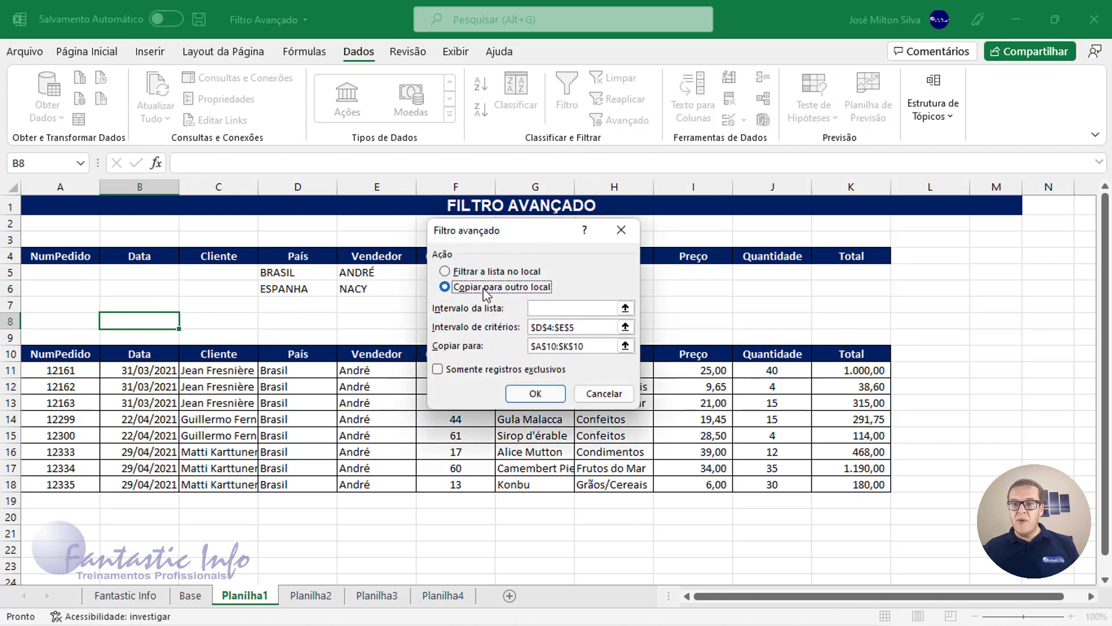
pyautogui.moveTo(597, 328); pyautogui.dragTo(517, 329)
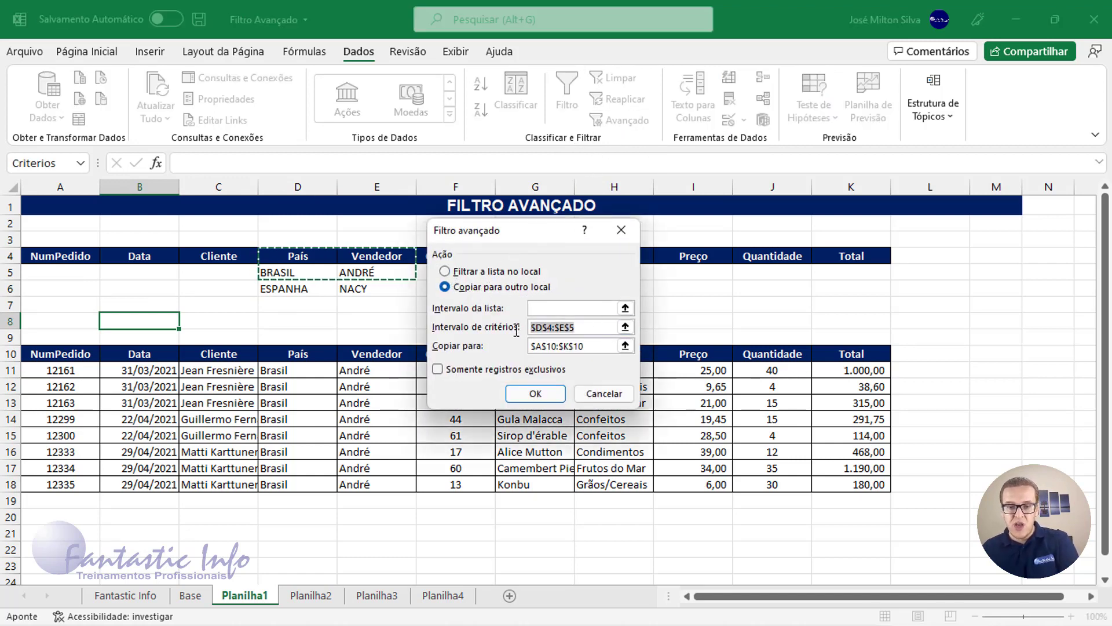
pyautogui.press('Delete')
pyautogui.moveTo(589, 346); pyautogui.dragTo(539, 346)
pyautogui.press('Delete')
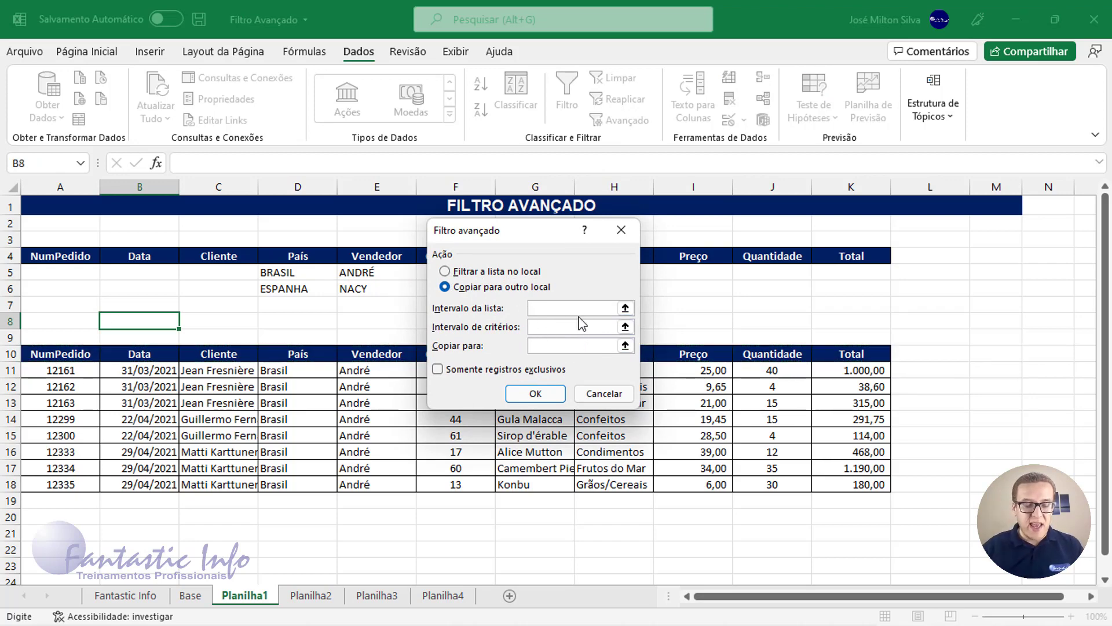
pyautogui.write('PEDIDOS')
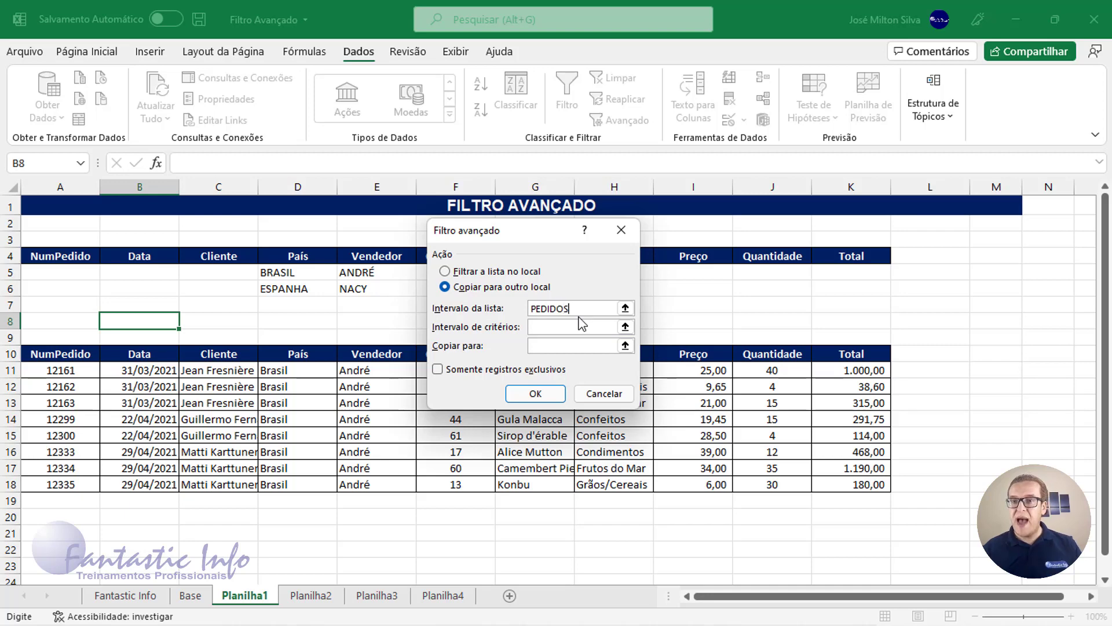
pyautogui.click(569, 328)
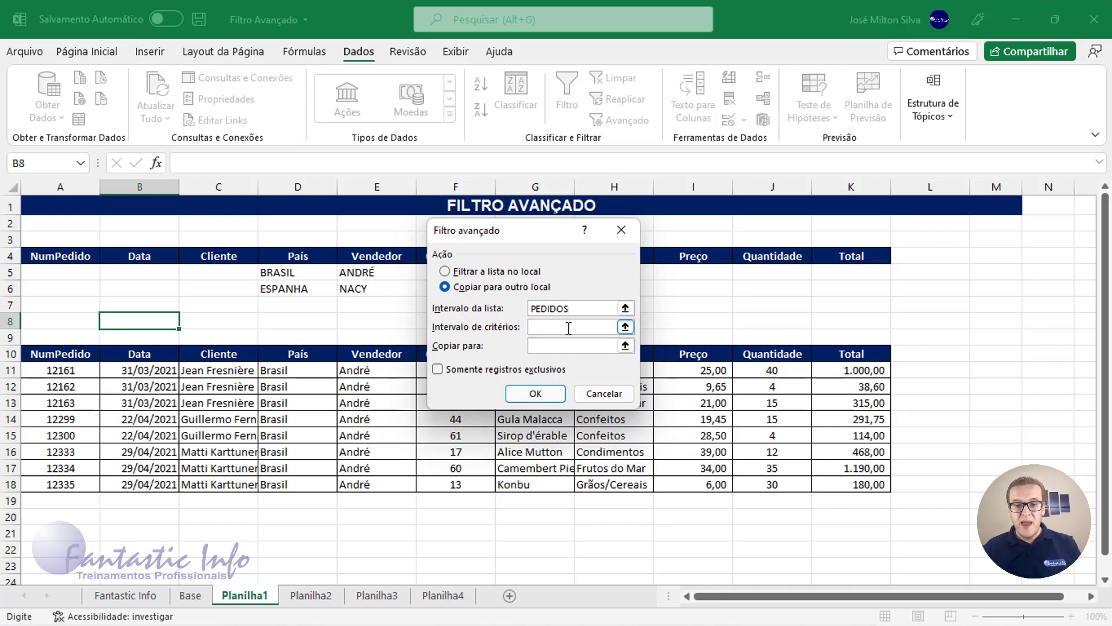
pyautogui.moveTo(297, 255)
pyautogui.mouseDown()
pyautogui.moveTo(300, 285)
pyautogui.moveTo(358, 290)
pyautogui.mouseUp()
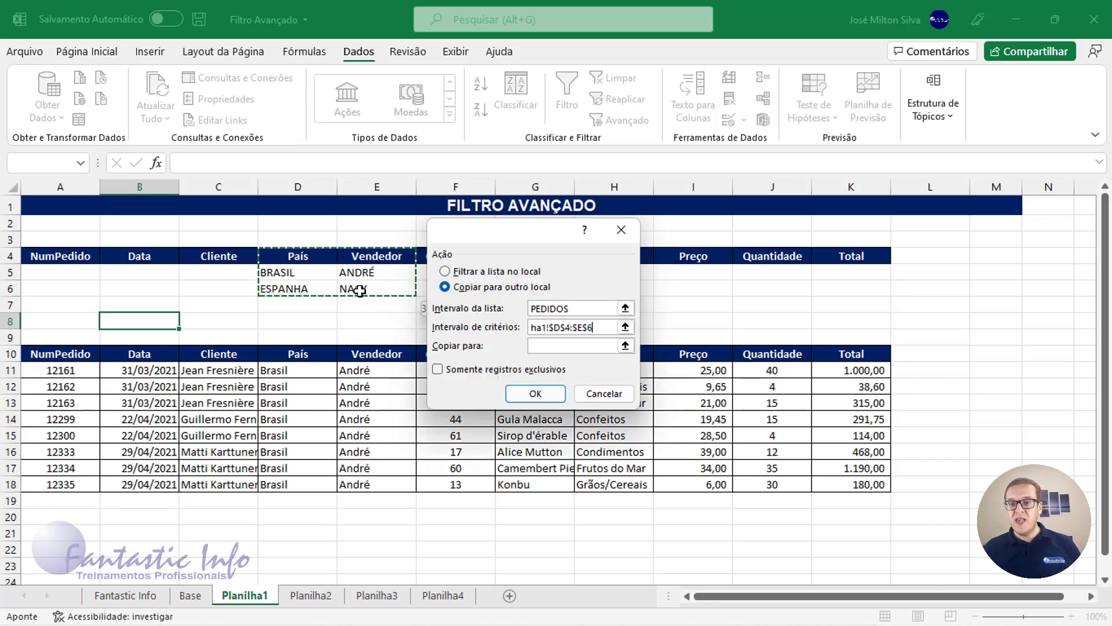
pyautogui.click(530, 347)
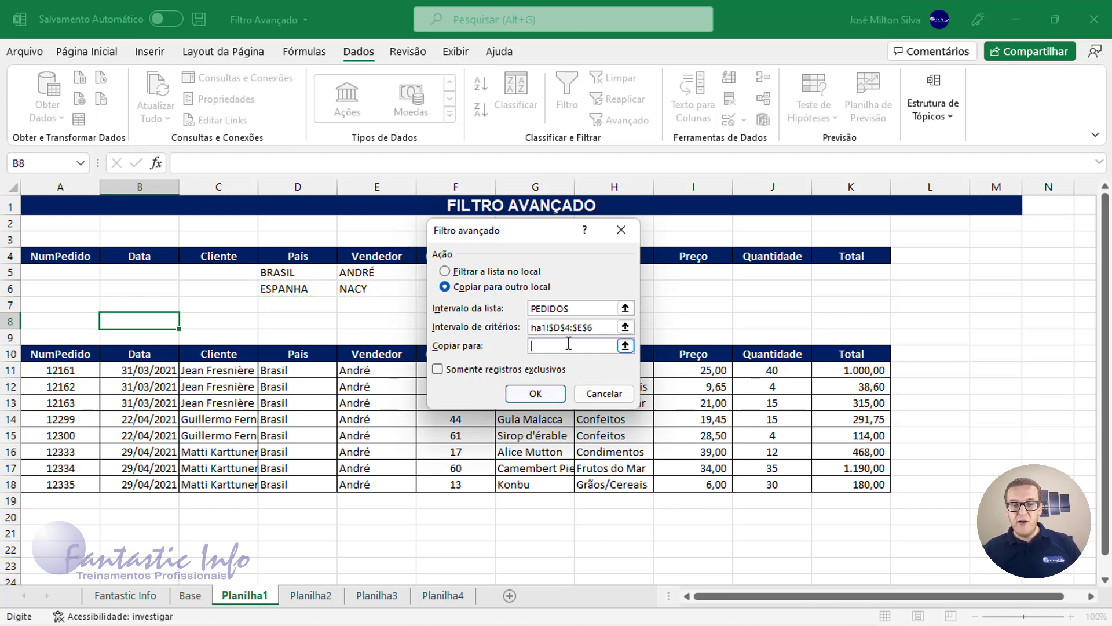
pyautogui.click(67, 532)
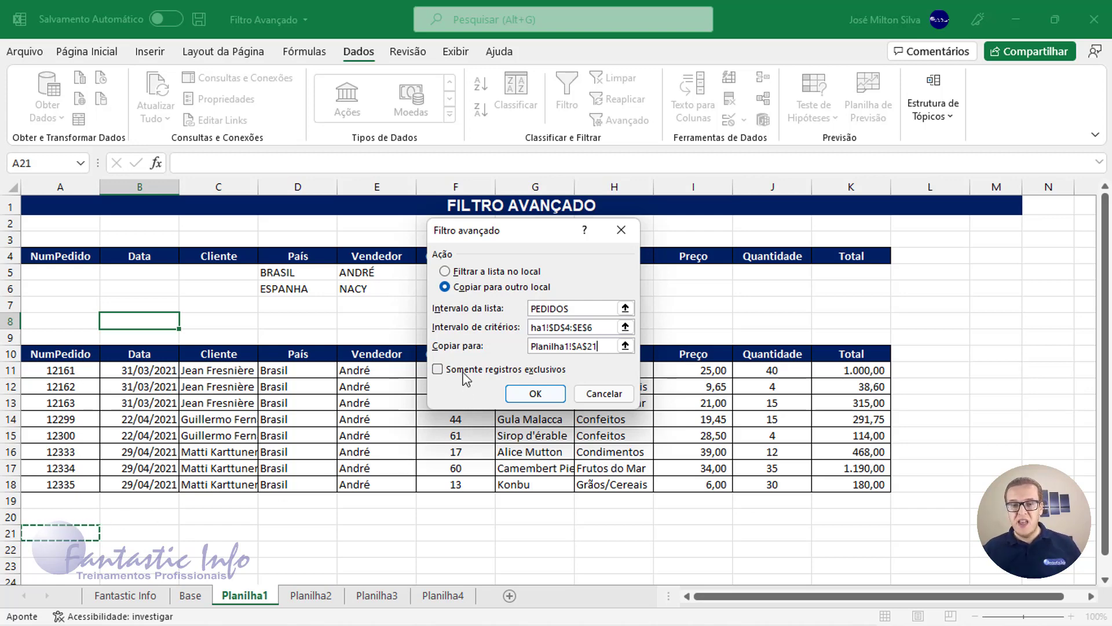
pyautogui.click(529, 394)
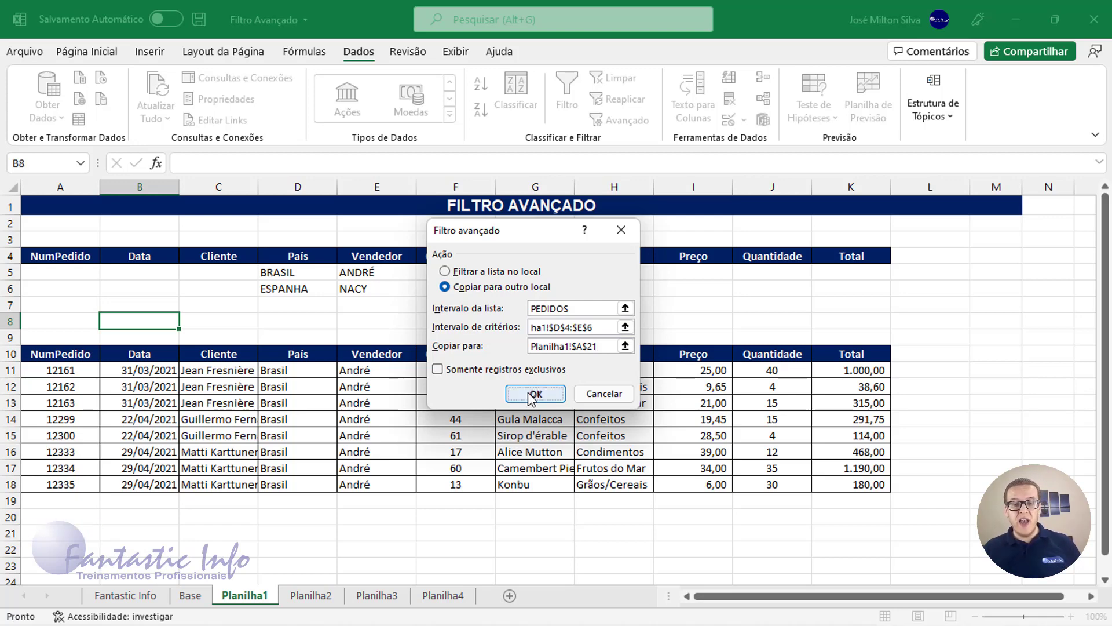
# Fix the misspelled seller criterion in E6 from NACY to NANCY
pyautogui.scroll(-1, 495, 518)
pyautogui.scroll(-3, 495, 517)
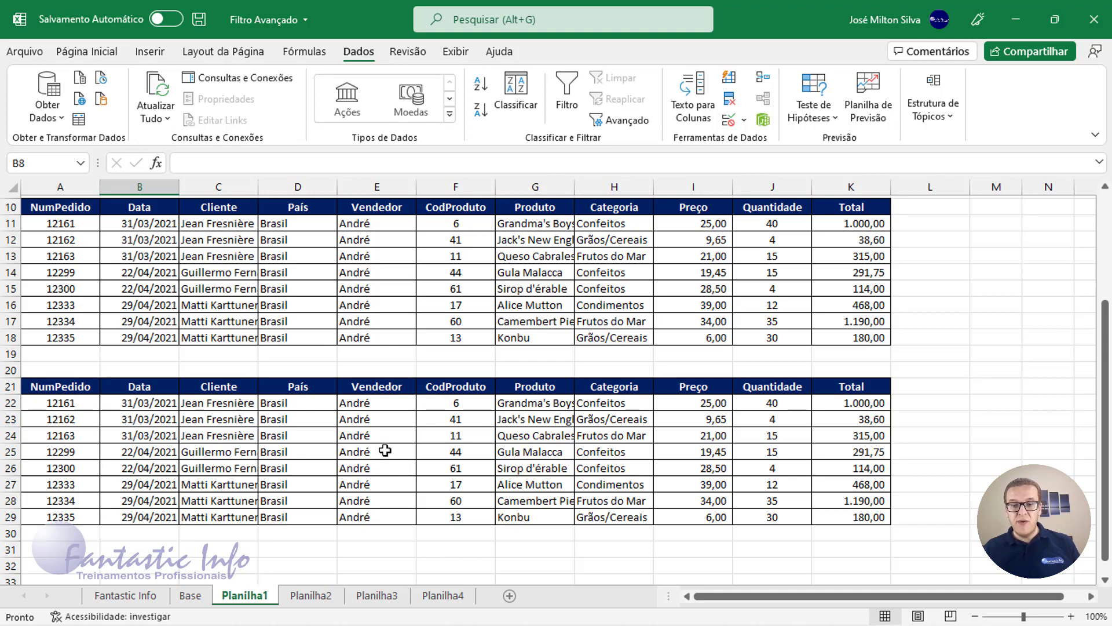
pyautogui.scroll(3, 313, 471)
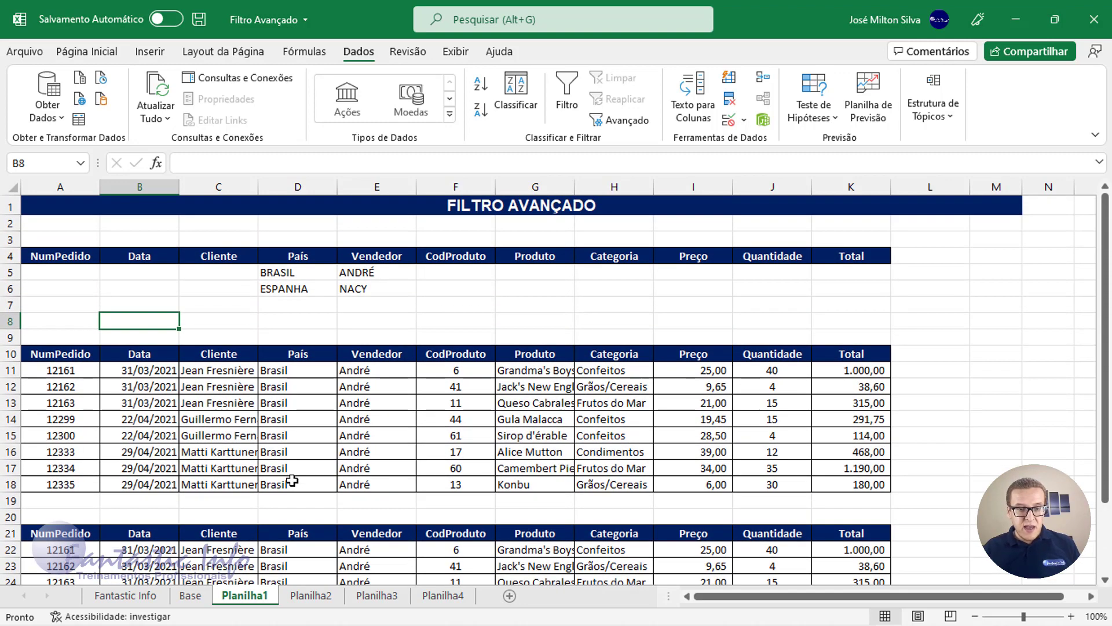
pyautogui.press('Up')
pyautogui.press('Right')
pyautogui.doubleClick(383, 290)
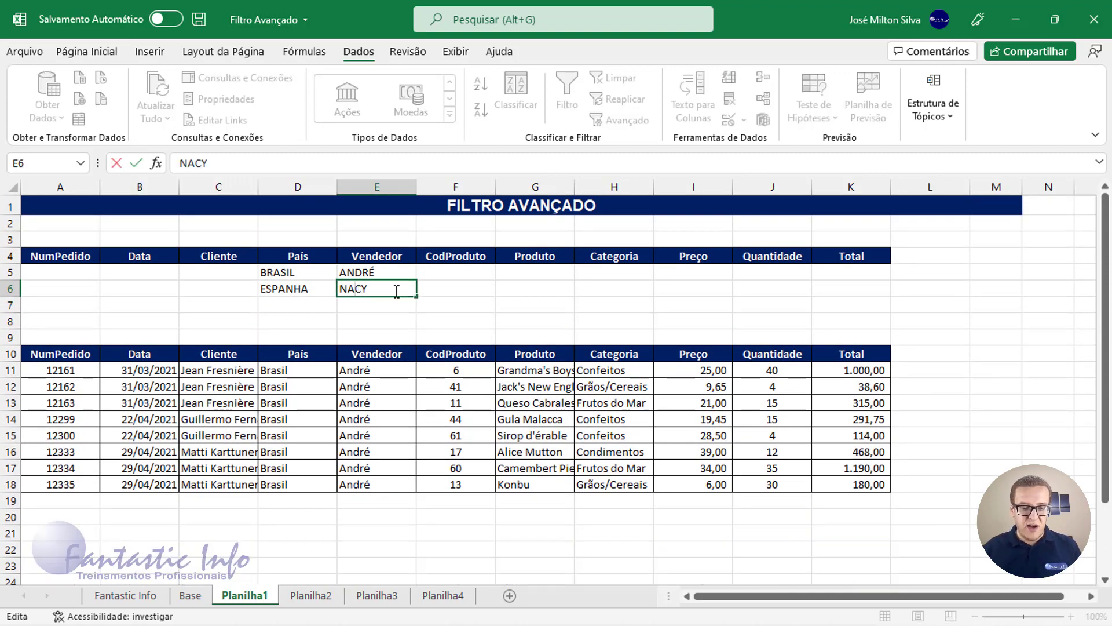
pyautogui.write('N')
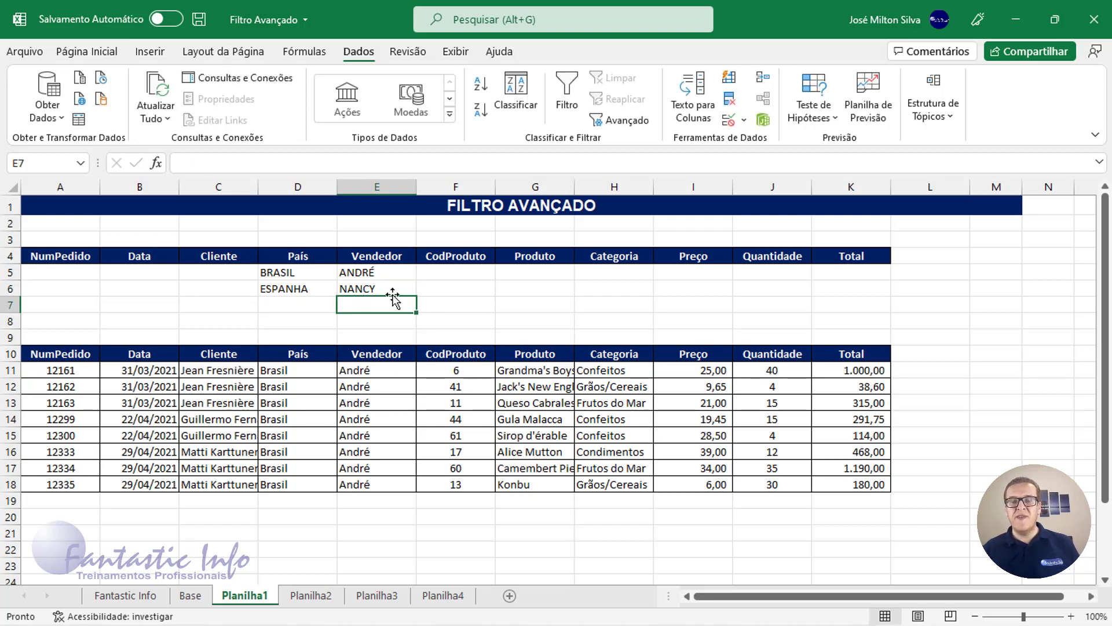
pyautogui.click(351, 283)
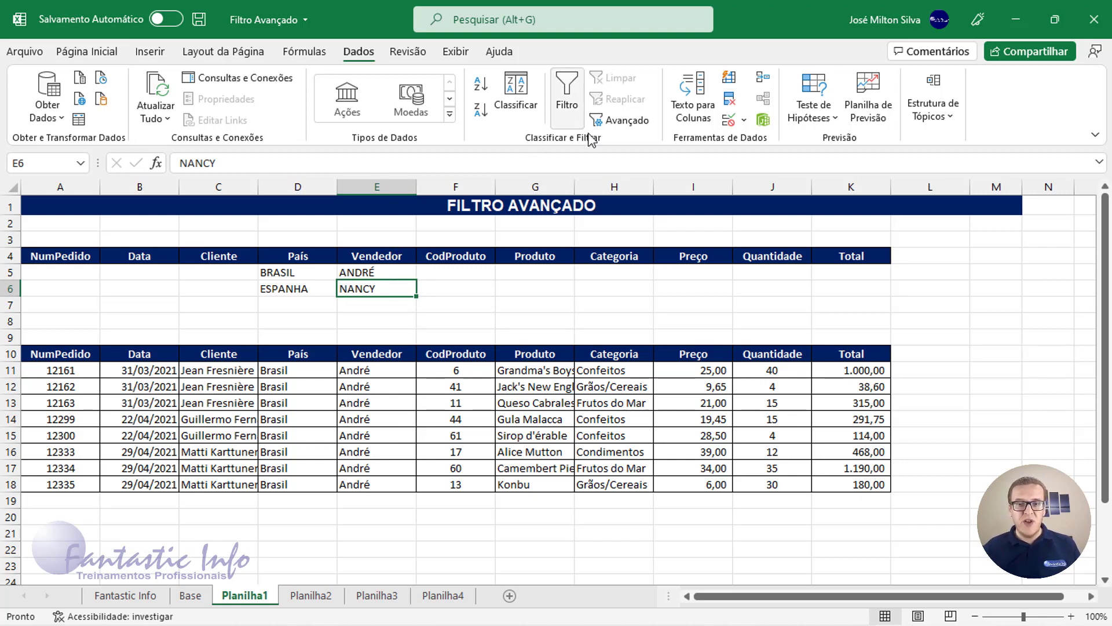
# Rerun the Advanced Filter with list PEDIDOS, criteria $D$4:$E$6 and destination A21, yielding 12 orders
pyautogui.click(626, 119)
pyautogui.press('Delete')
pyautogui.click(444, 287)
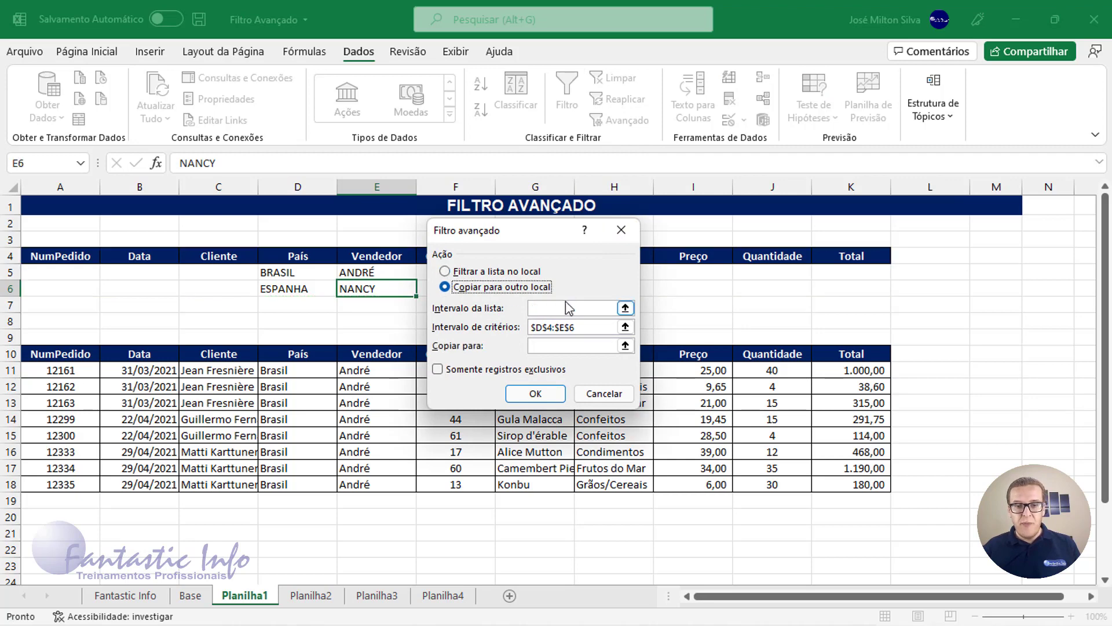
pyautogui.hotkey('ctrl', 'z')
pyautogui.write('PE')
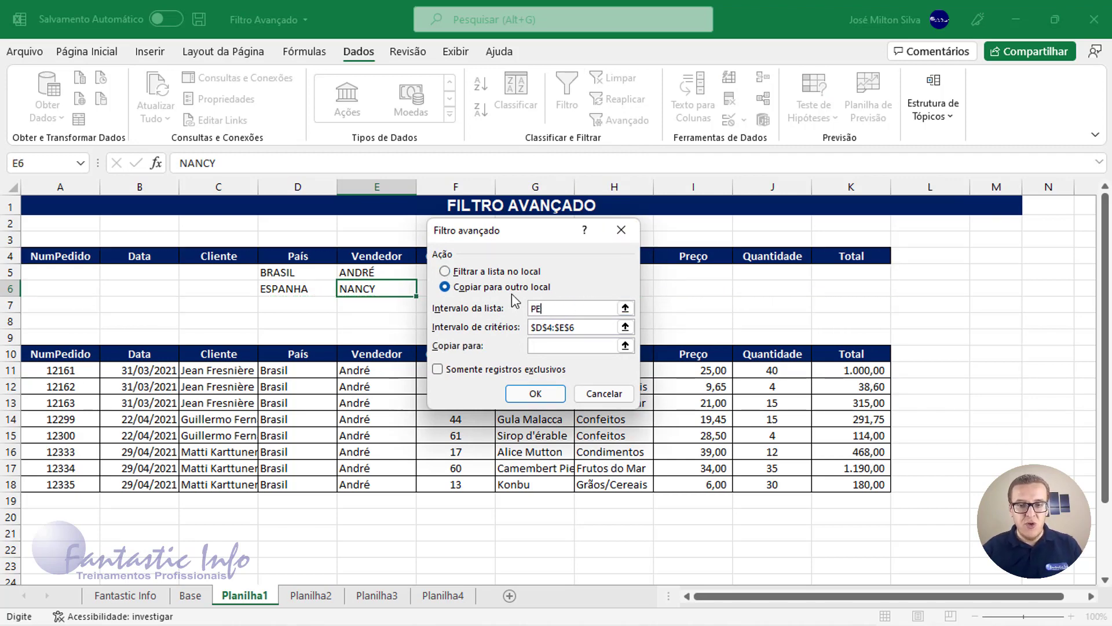
pyautogui.write('DIDOS')
pyautogui.press('Tab')
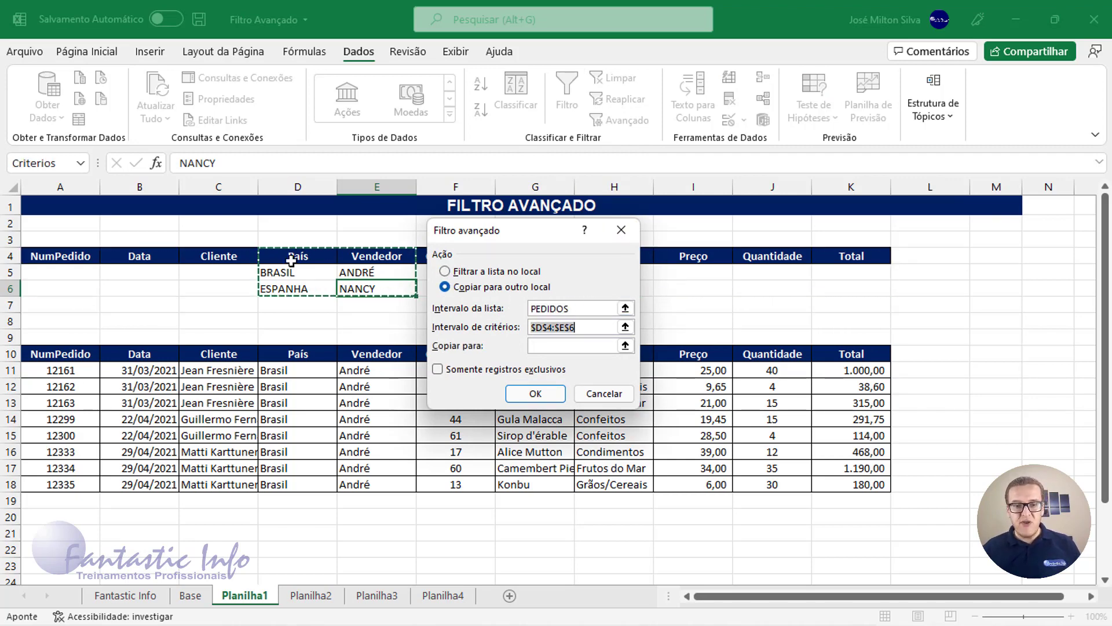
pyautogui.click(565, 346)
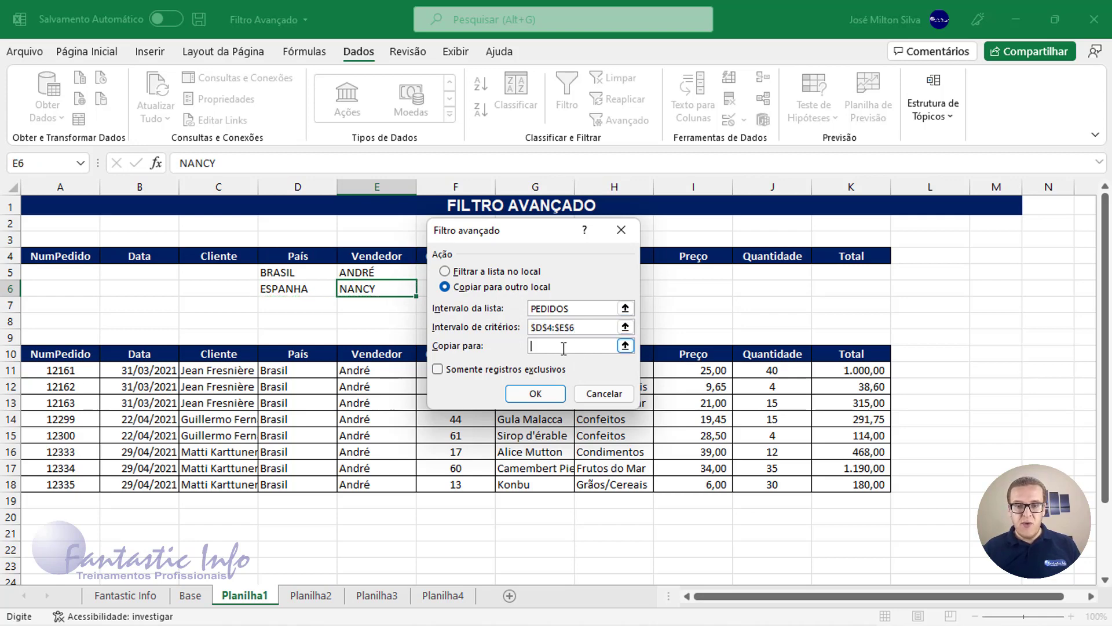
pyautogui.click(60, 538)
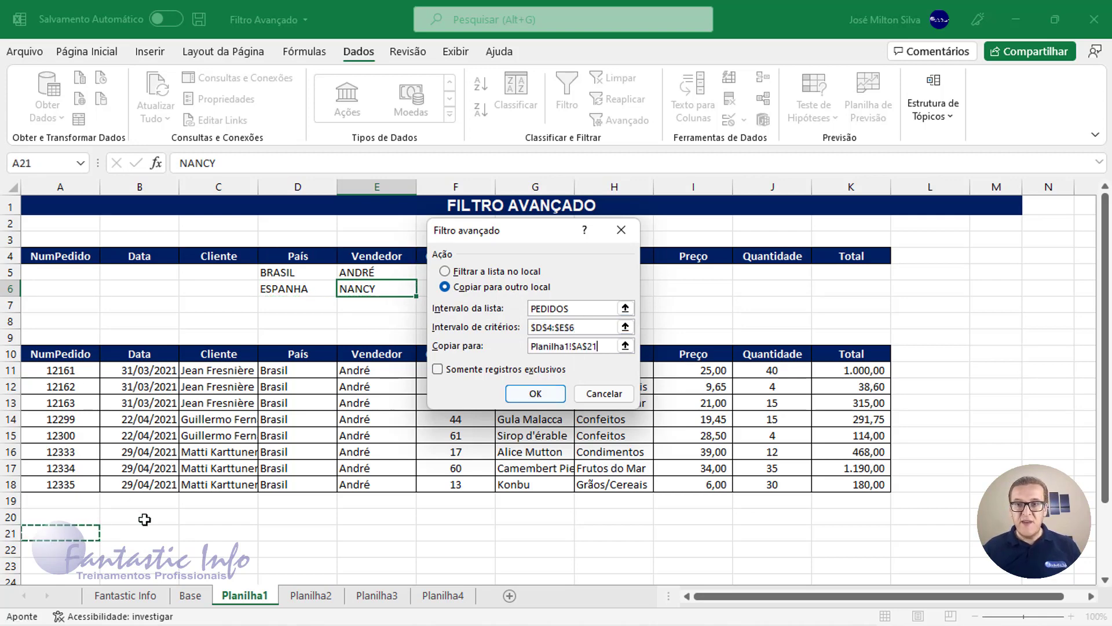
pyautogui.click(535, 394)
pyautogui.scroll(-4, 324, 415)
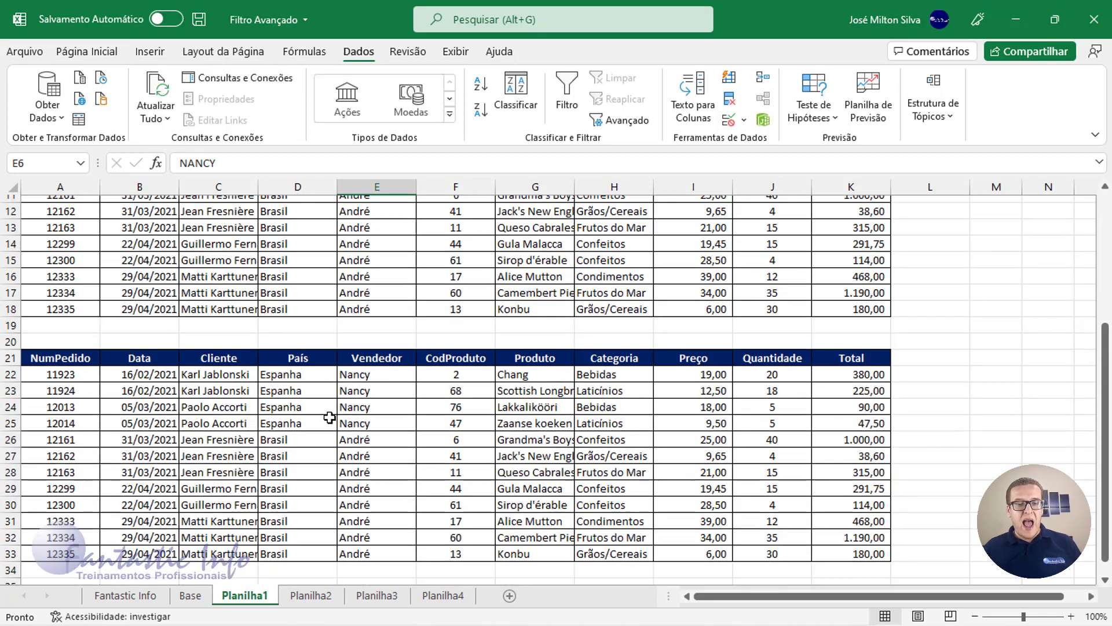
pyautogui.moveTo(291, 356); pyautogui.dragTo(377, 403)
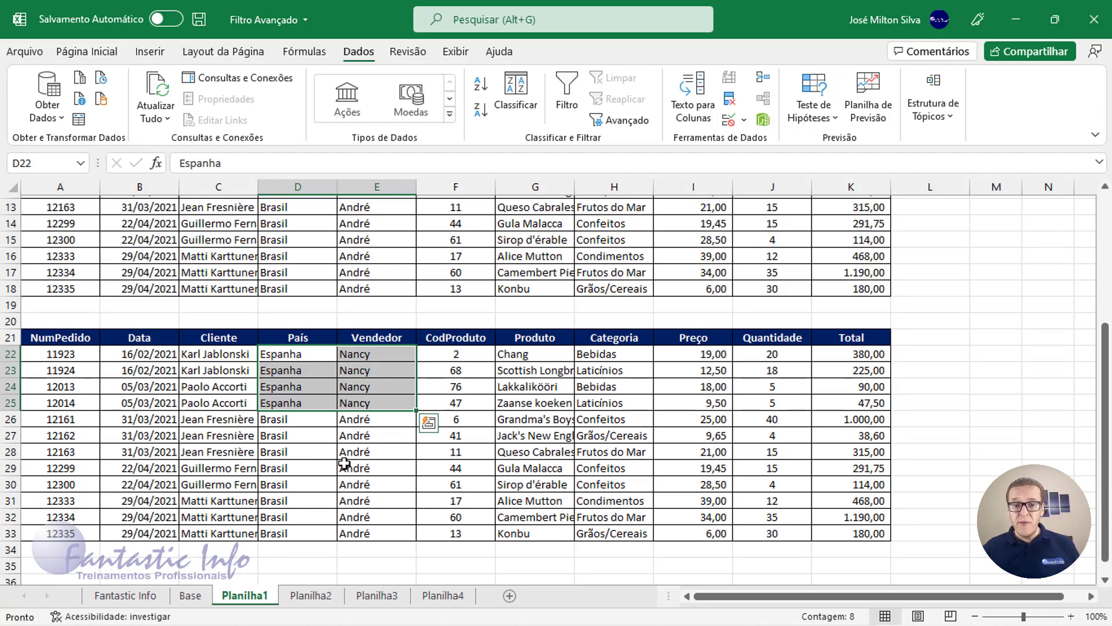
pyautogui.scroll(2, 345, 463)
pyautogui.scroll(2, 359, 406)
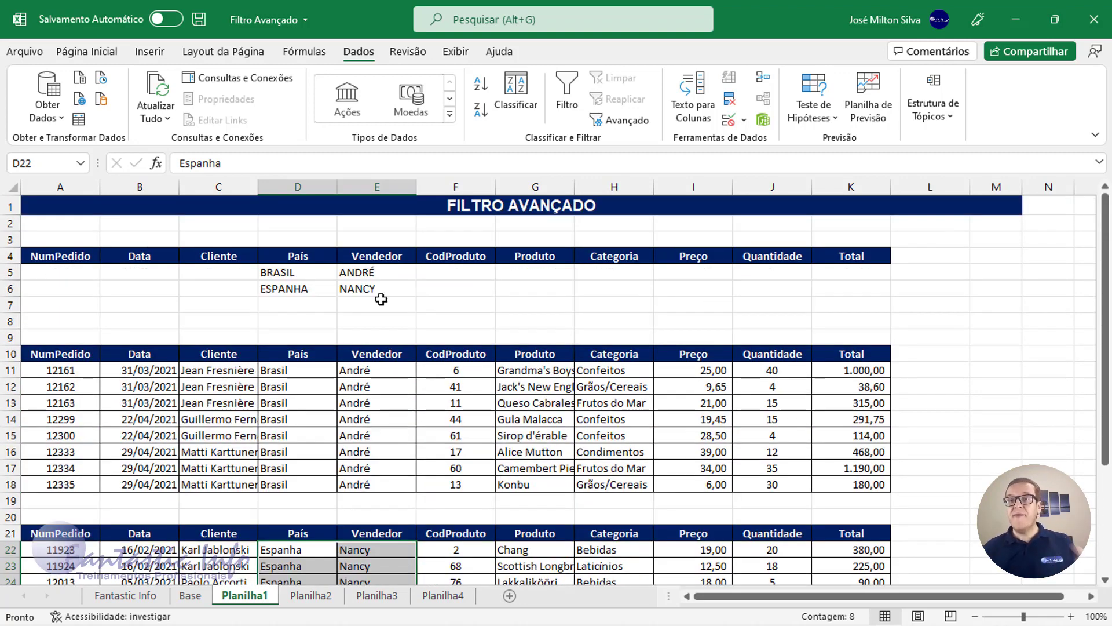
pyautogui.click(351, 291)
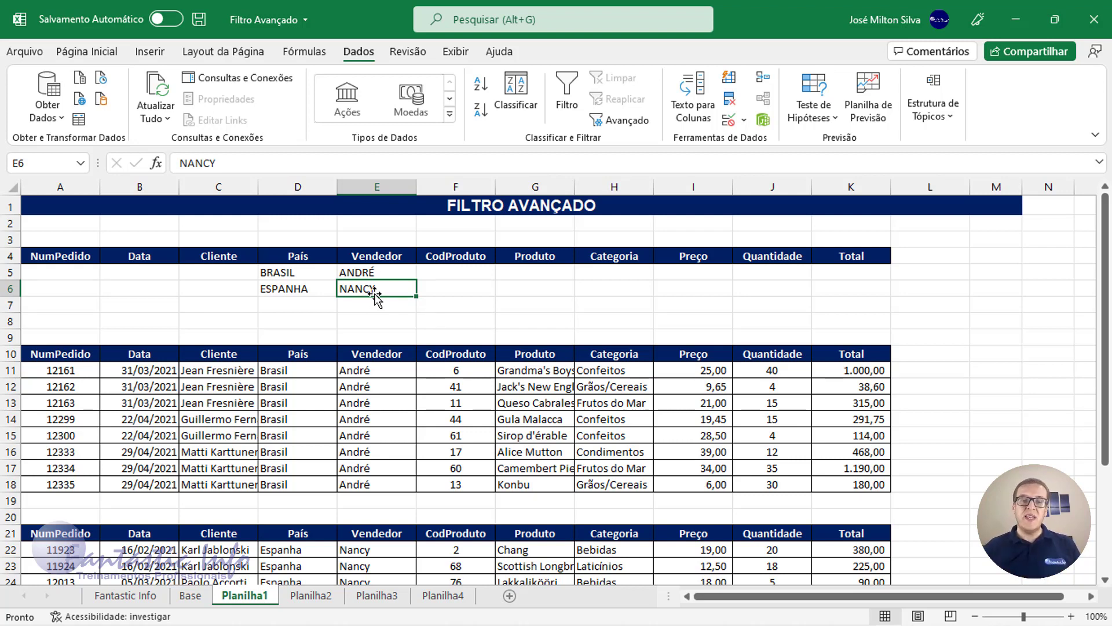
pyautogui.moveTo(278, 255); pyautogui.dragTo(365, 272)
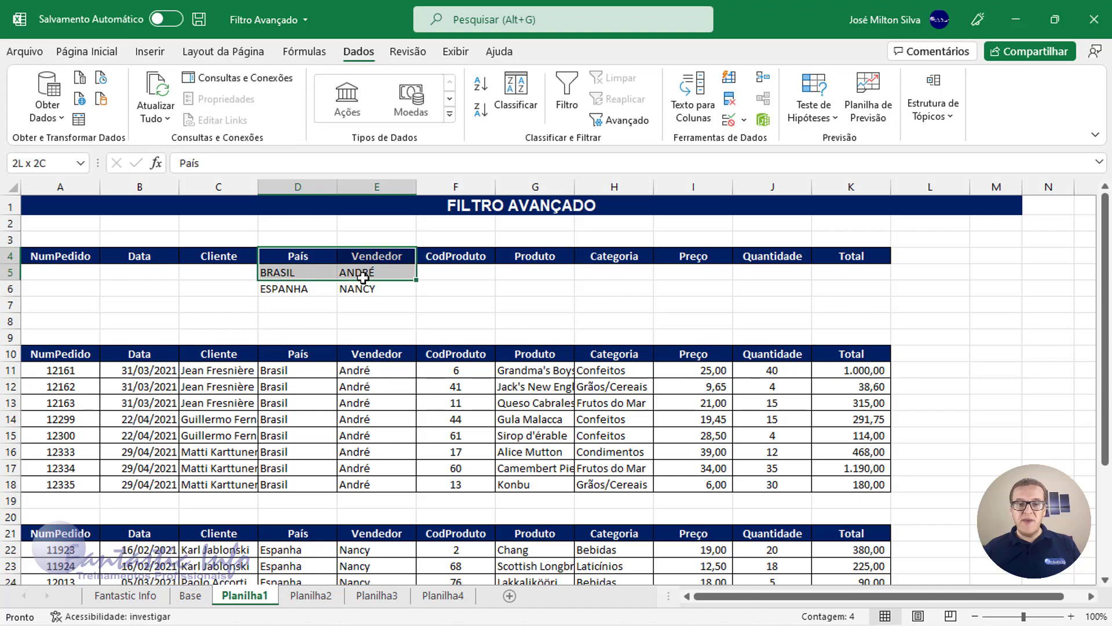
pyautogui.moveTo(278, 269); pyautogui.dragTo(371, 289)
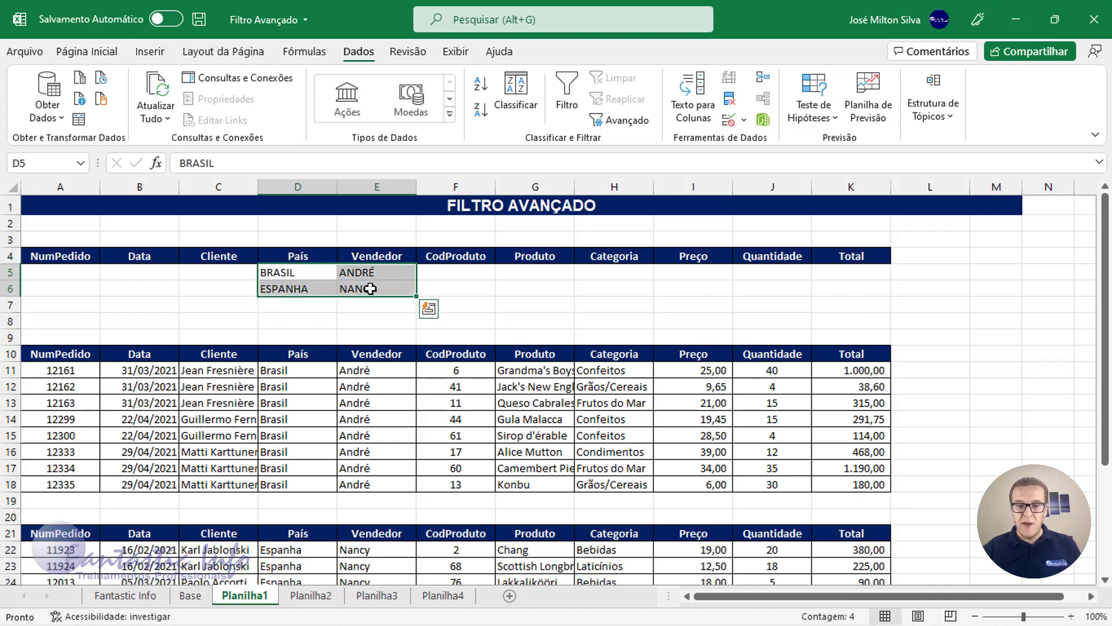
# Delete the País and Vendedor values in criteria rows 5–6, D5:E6
pyautogui.press('Delete')
pyautogui.scroll(-3, 565, 429)
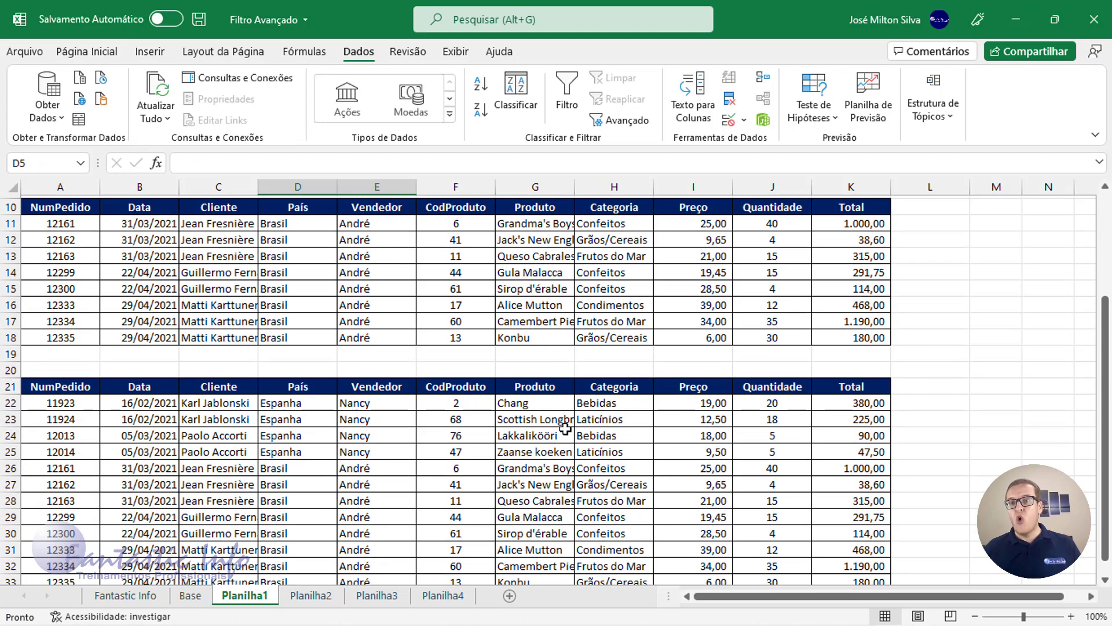
pyautogui.scroll(1, 565, 428)
pyautogui.scroll(2, 565, 429)
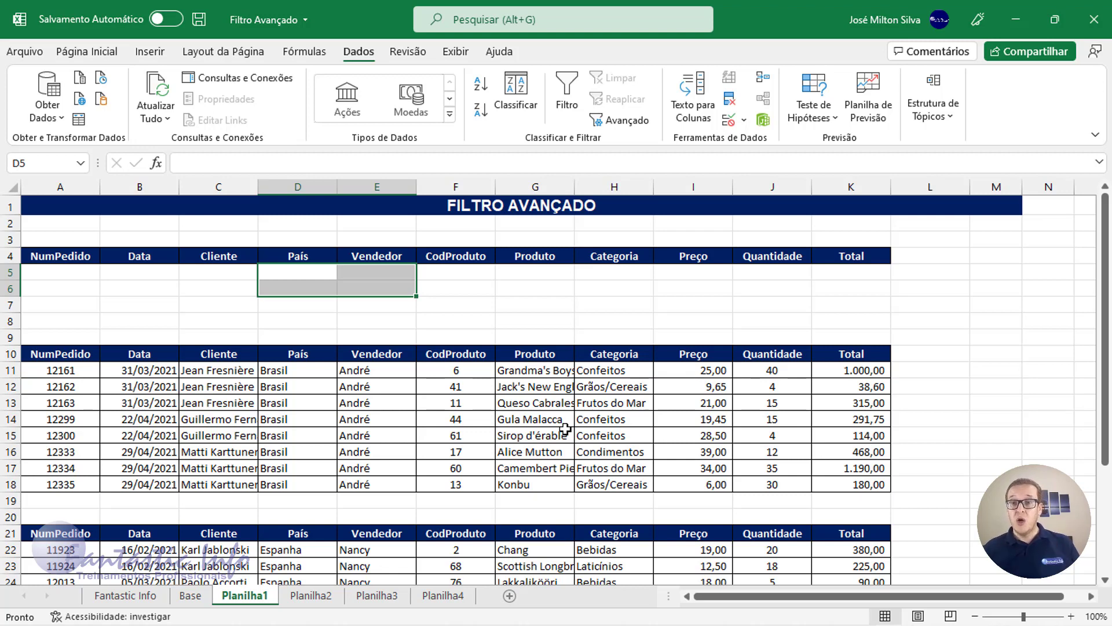
pyautogui.click(366, 284)
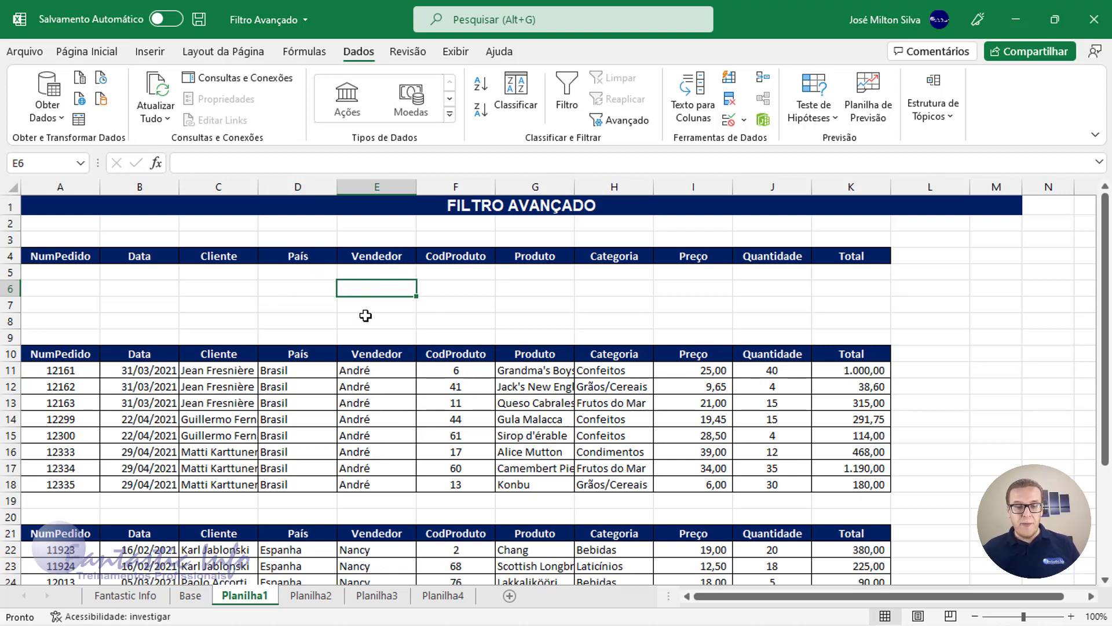
pyautogui.click(312, 595)
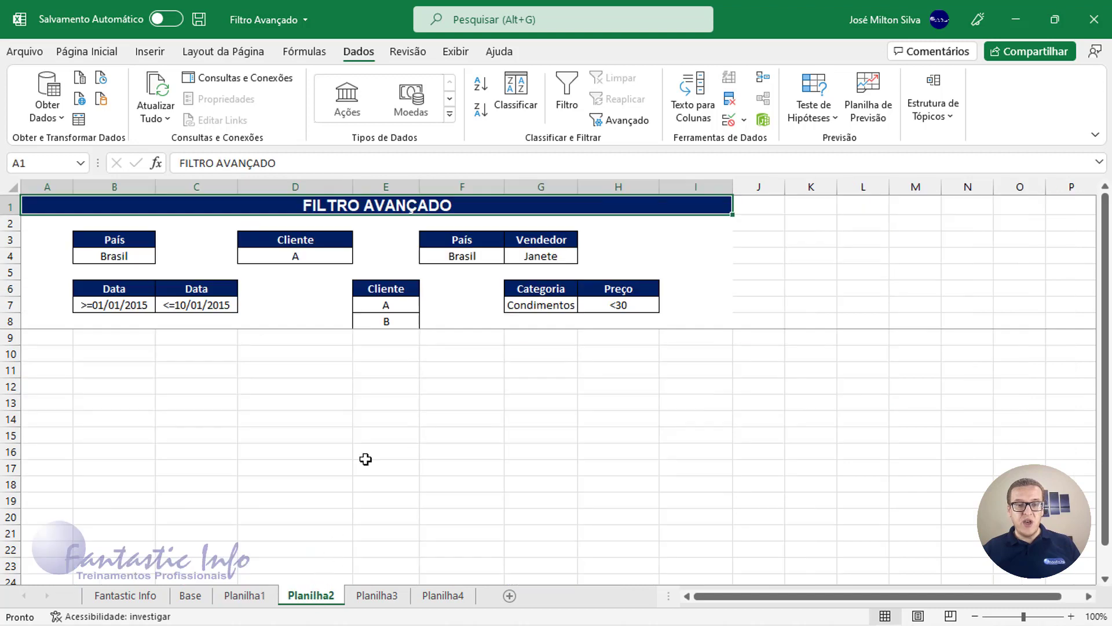
pyautogui.click(103, 374)
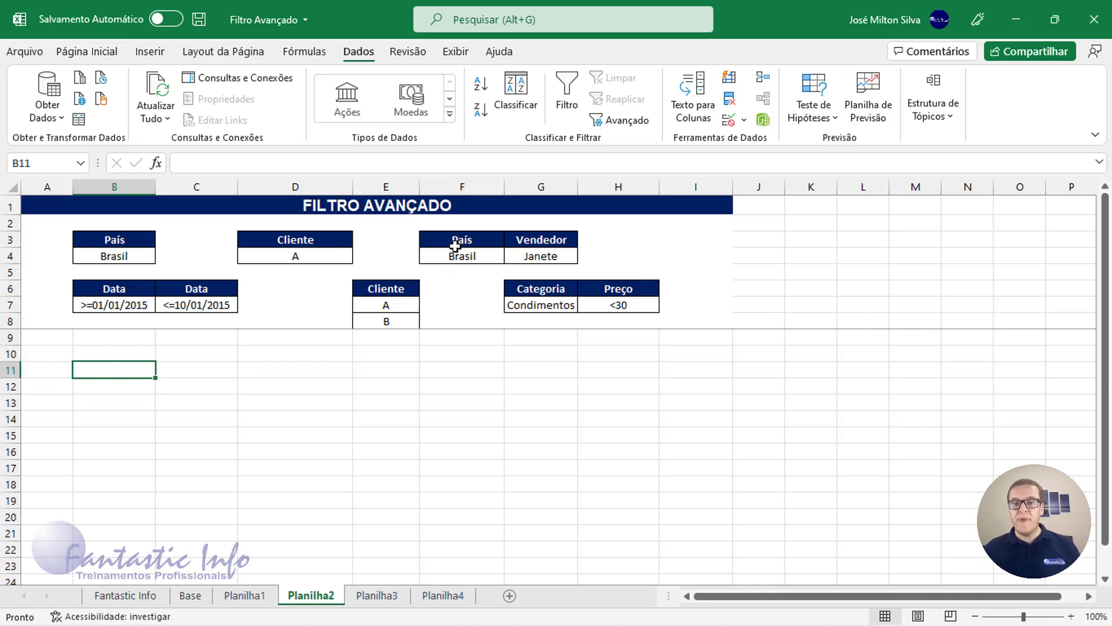
pyautogui.moveTo(457, 239); pyautogui.dragTo(508, 236)
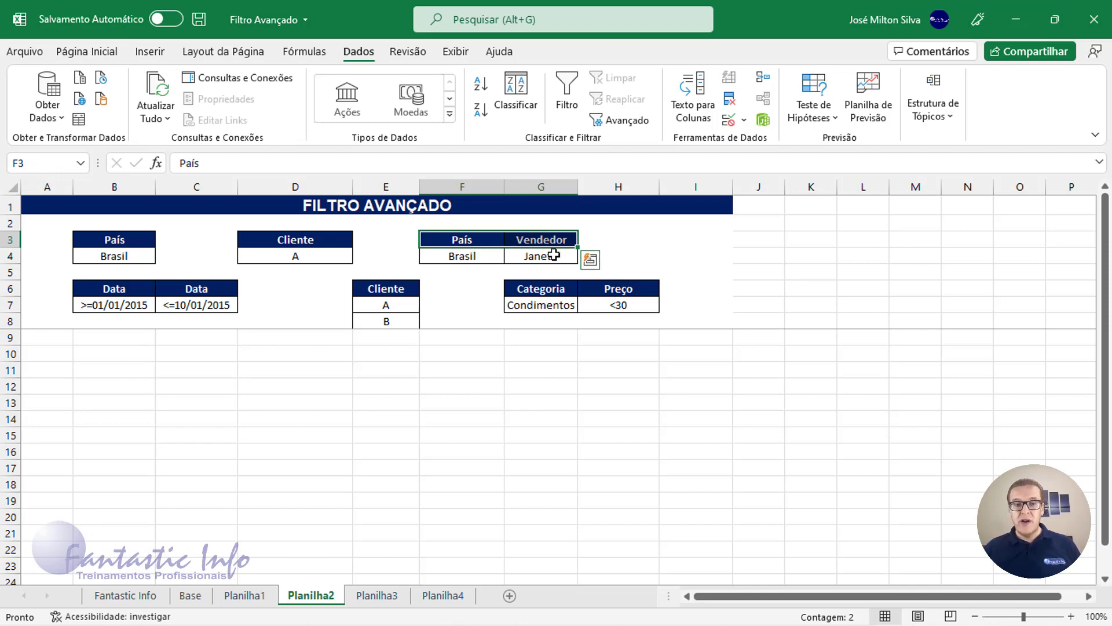
pyautogui.click(279, 241)
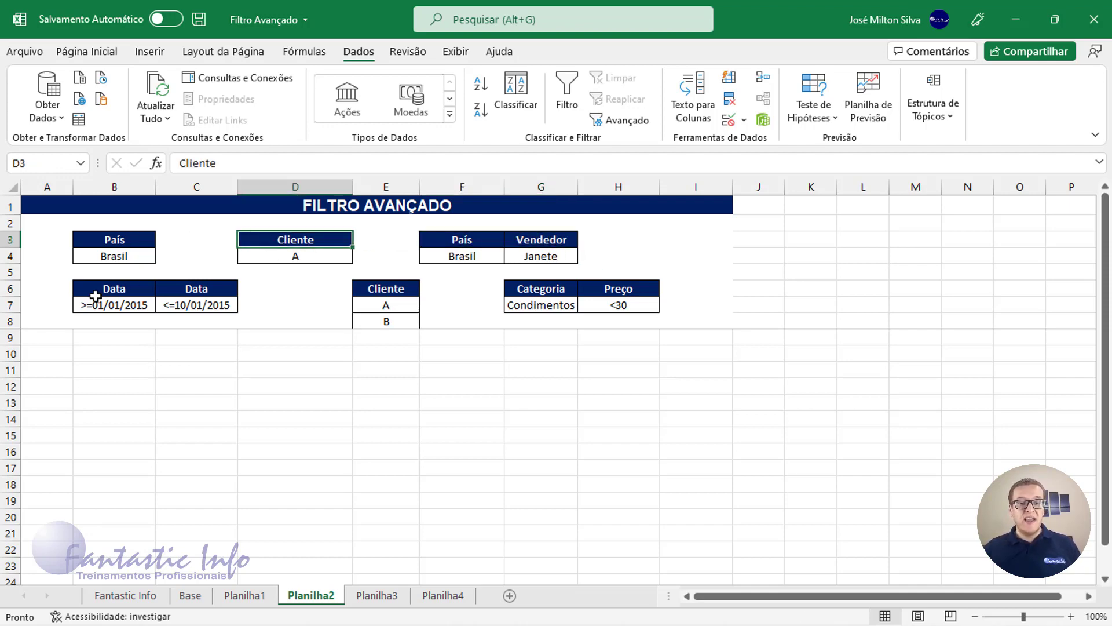
pyautogui.moveTo(95, 293); pyautogui.dragTo(189, 290)
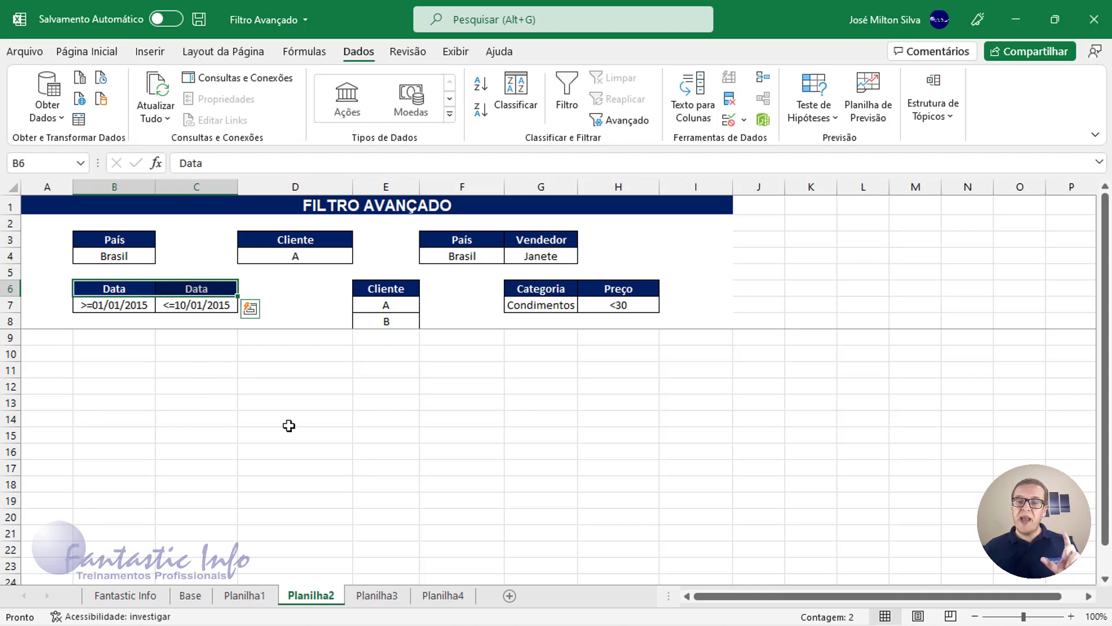
pyautogui.click(189, 400)
pyautogui.click(106, 355)
pyautogui.moveTo(111, 290); pyautogui.dragTo(210, 289)
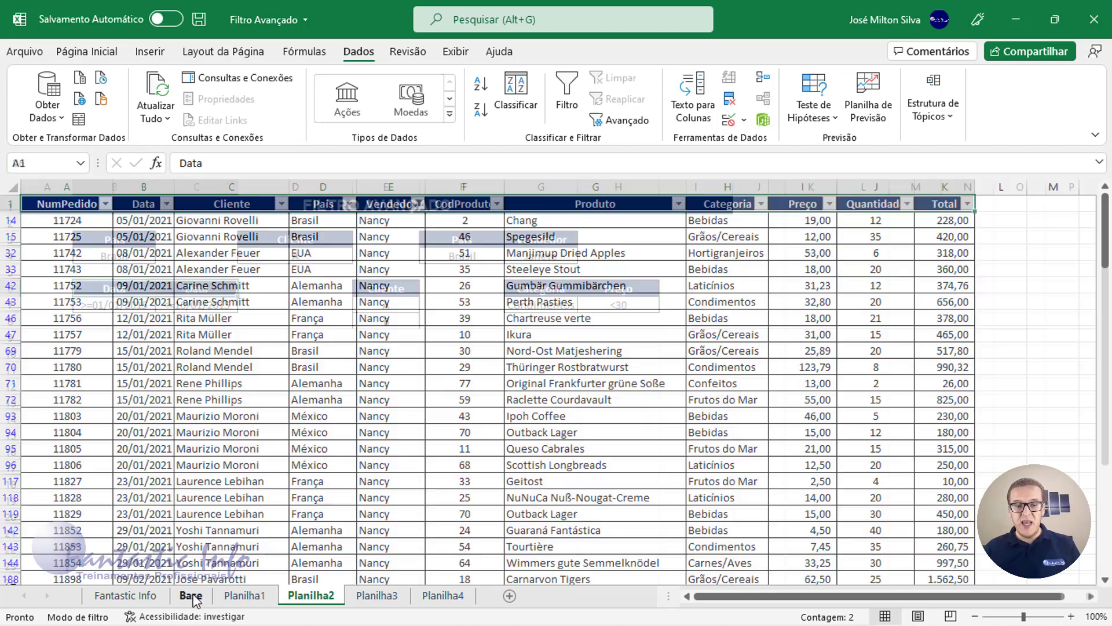
pyautogui.click(190, 595)
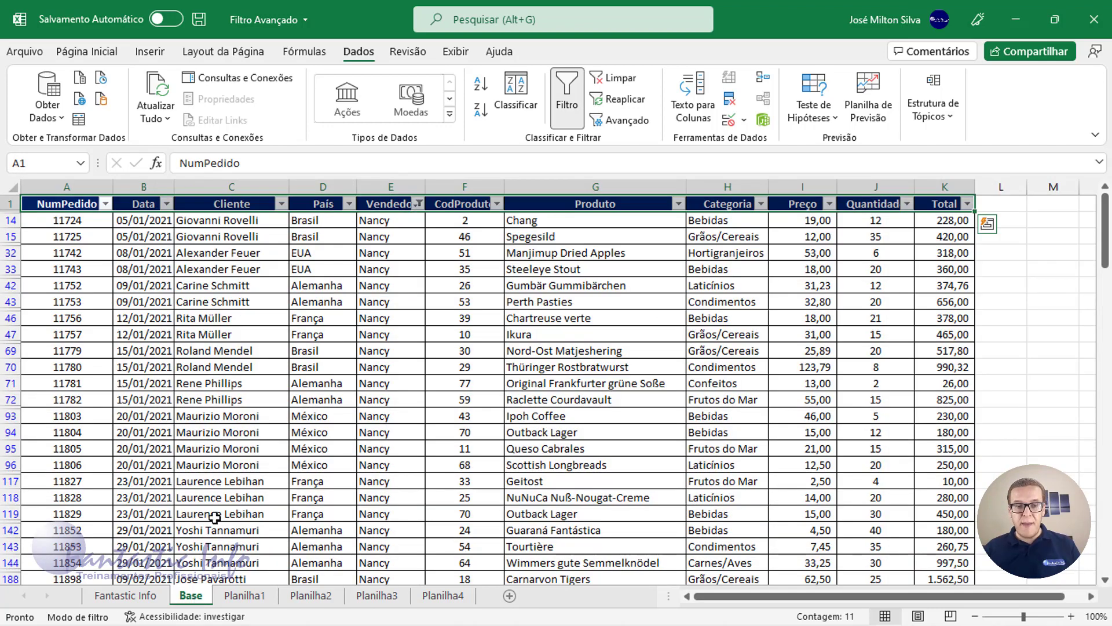
pyautogui.click(311, 595)
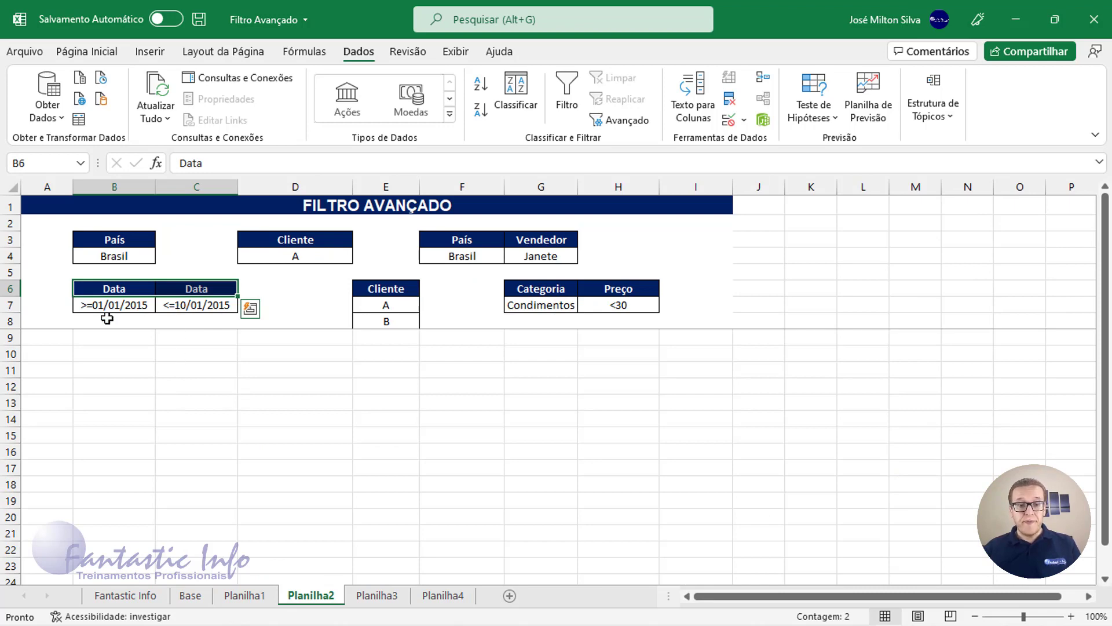
pyautogui.click(101, 370)
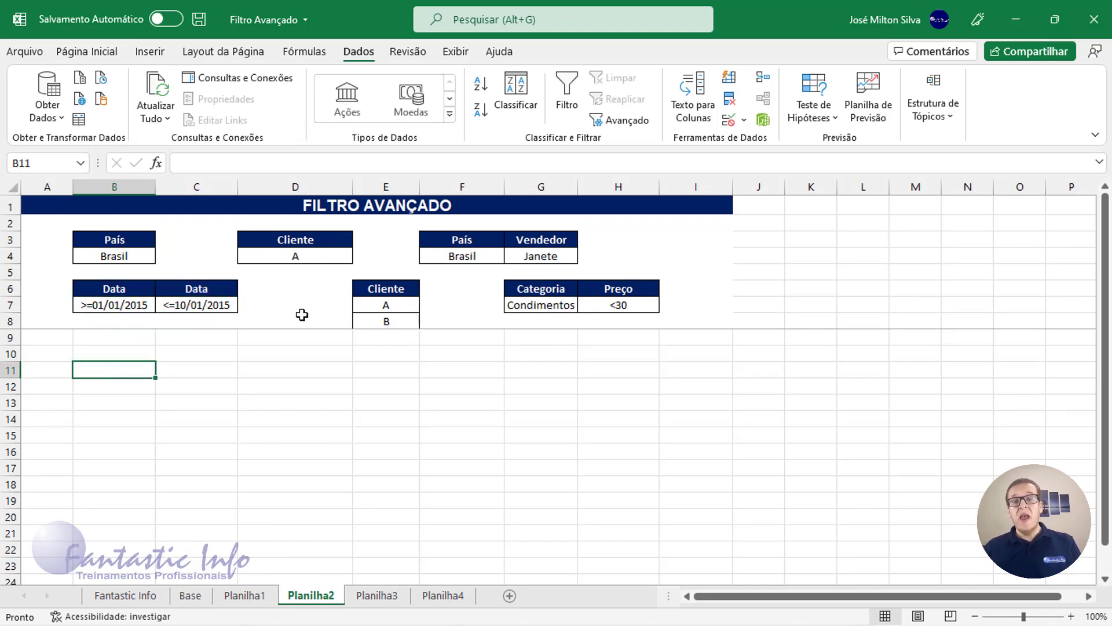
pyautogui.moveTo(307, 239); pyautogui.dragTo(307, 253)
pyautogui.click(307, 255)
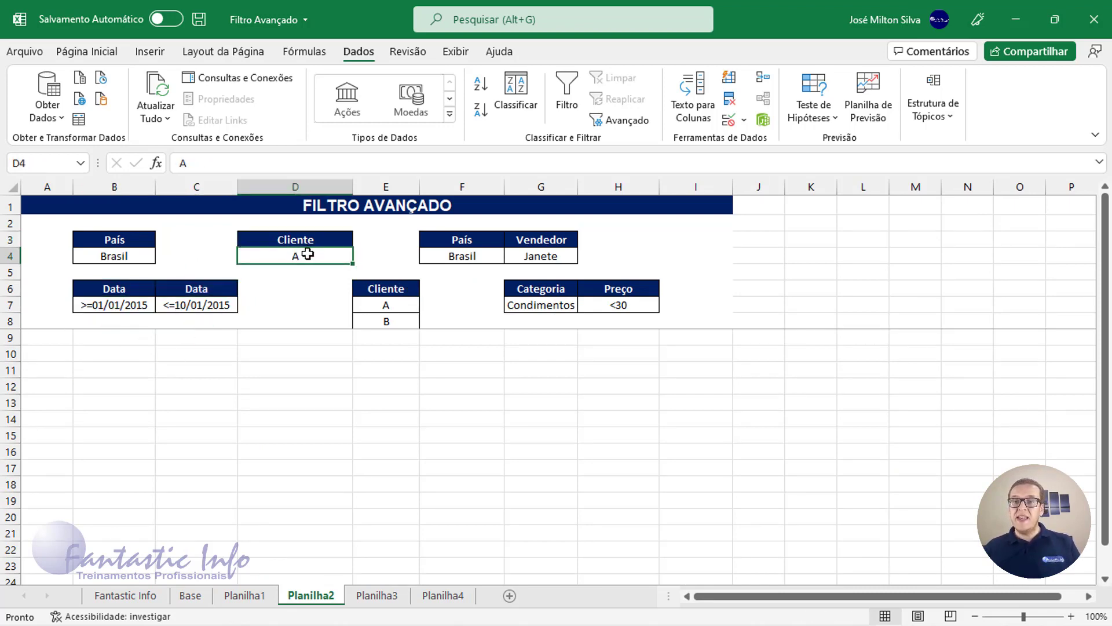
pyautogui.moveTo(313, 234); pyautogui.dragTo(310, 256)
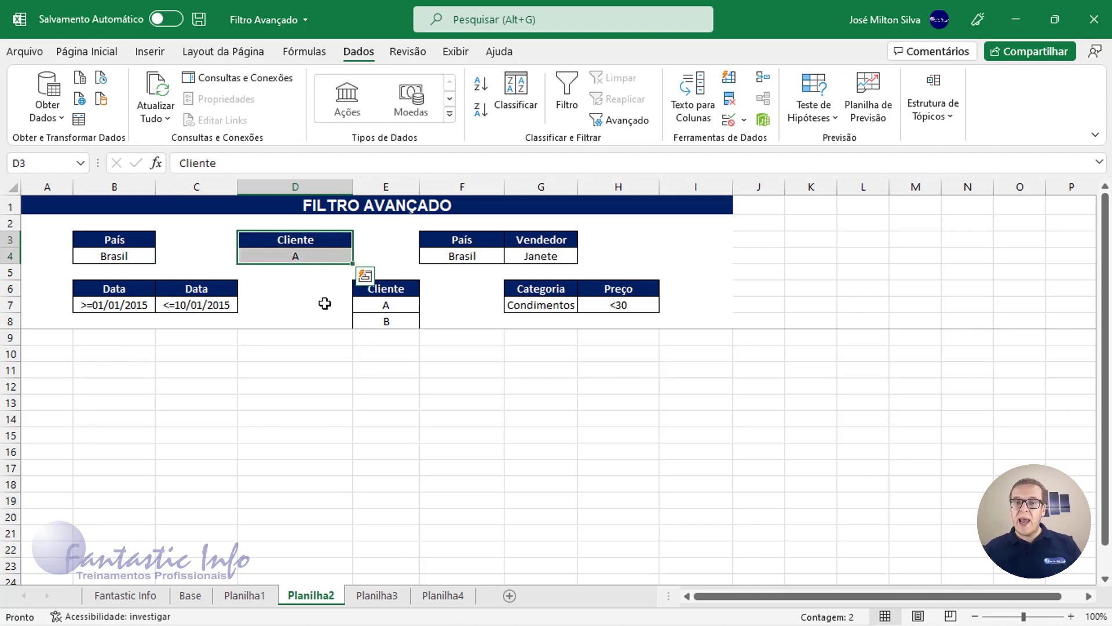
pyautogui.click(404, 306)
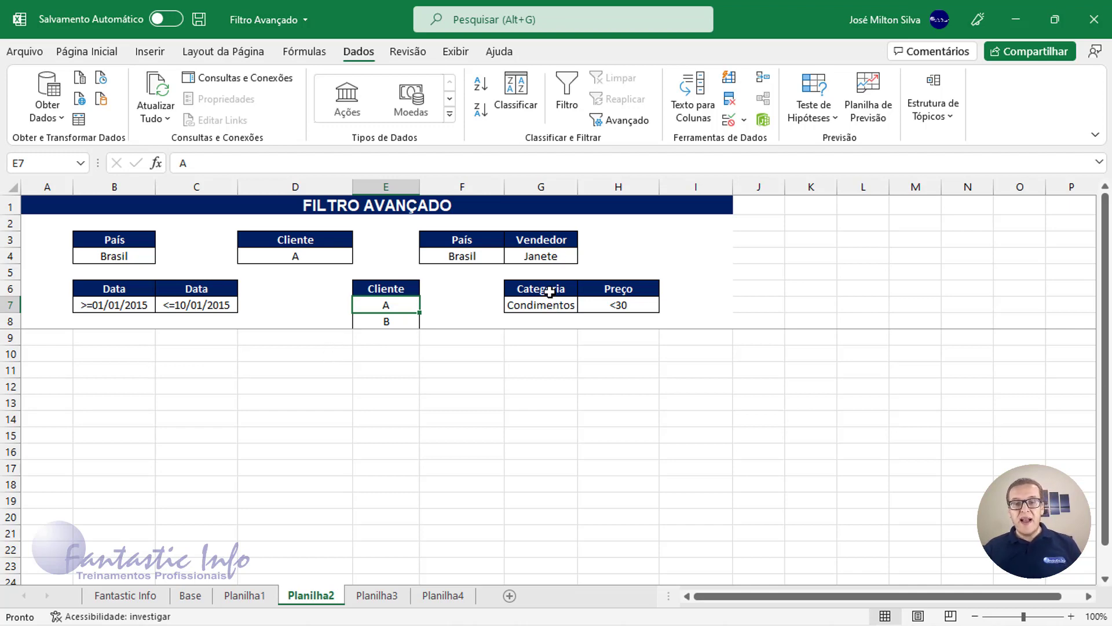
pyautogui.moveTo(542, 290); pyautogui.dragTo(544, 306)
pyautogui.click(639, 291)
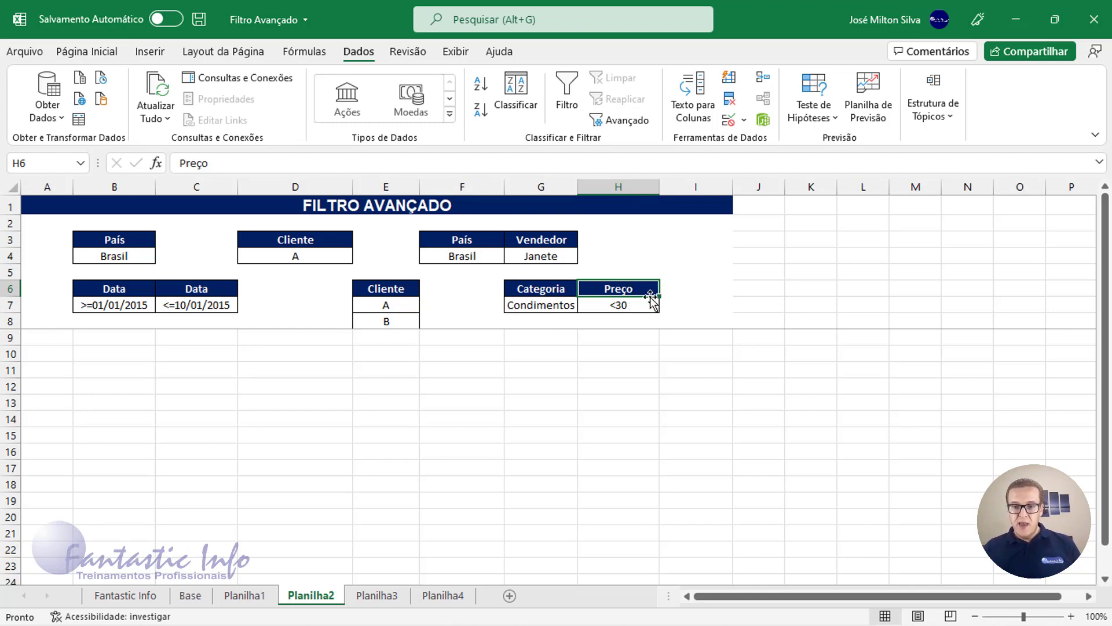
# Copy the Preço <30 criterion into column I and change H7 to >20
pyautogui.moveTo(633, 295); pyautogui.dragTo(633, 299)
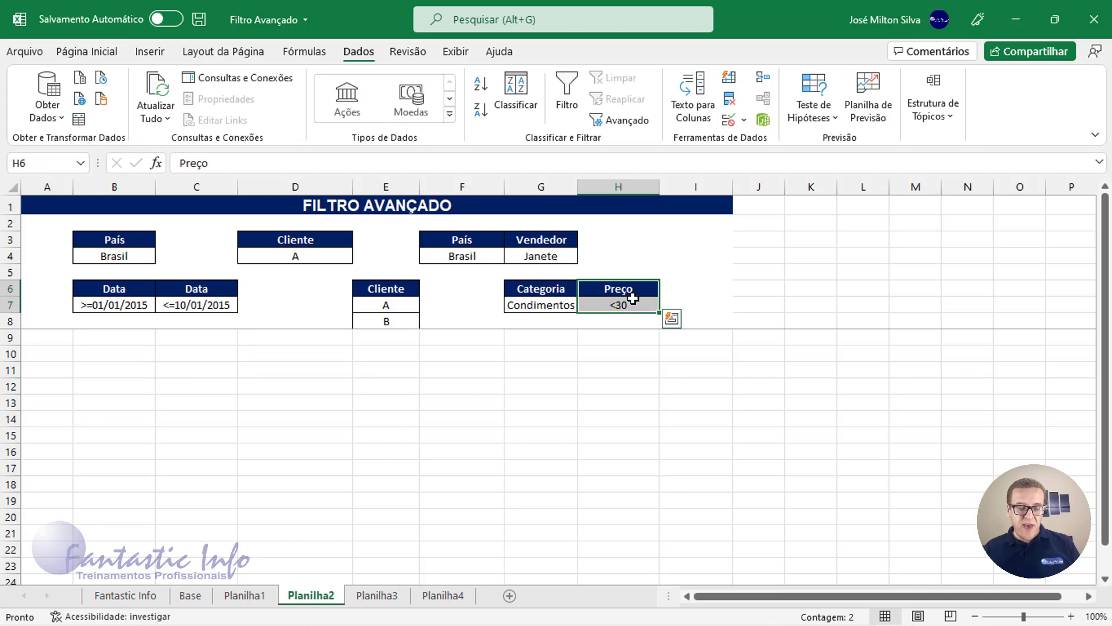
pyautogui.hotkey('ctrl', 'c')
pyautogui.click(674, 292)
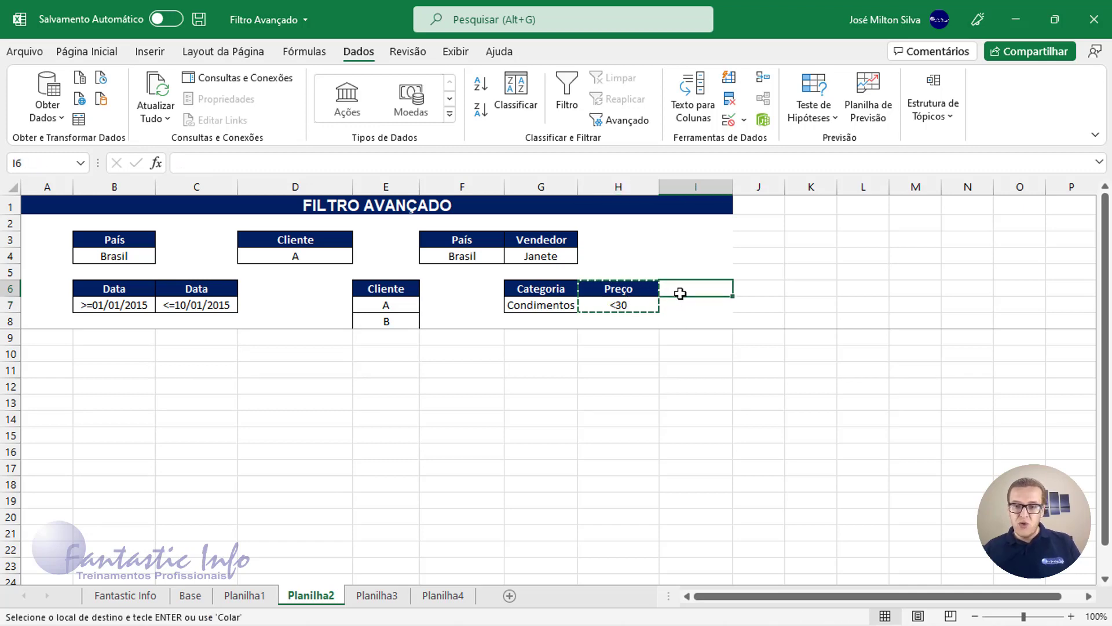
pyautogui.hotkey('ctrl', 'v')
pyautogui.doubleClick(616, 305)
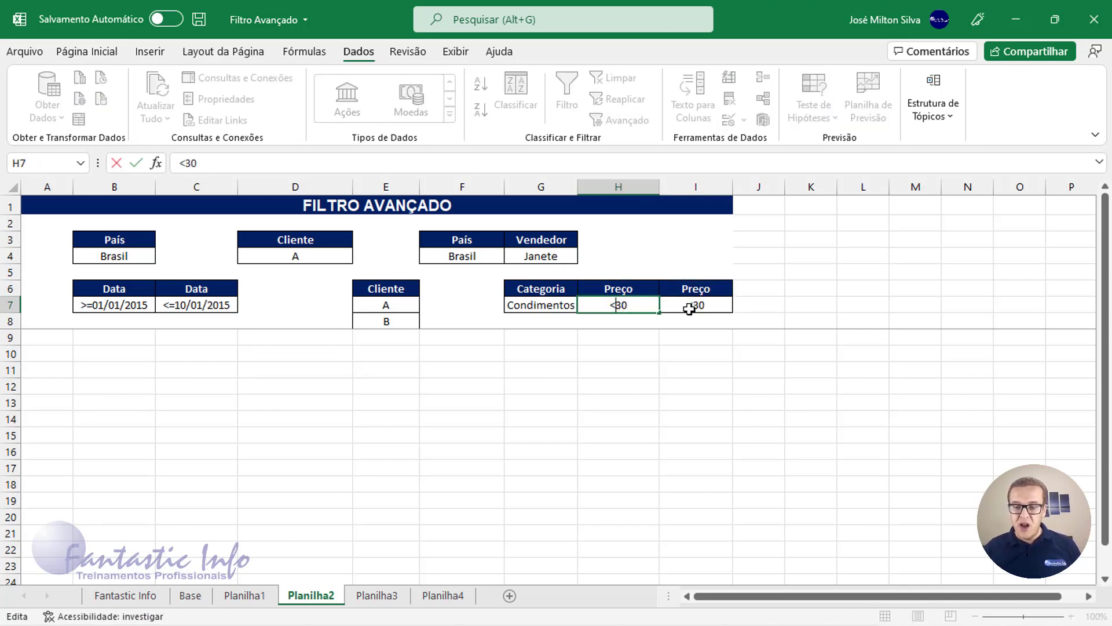
pyautogui.press('BackSpace')
pyautogui.write('>20')
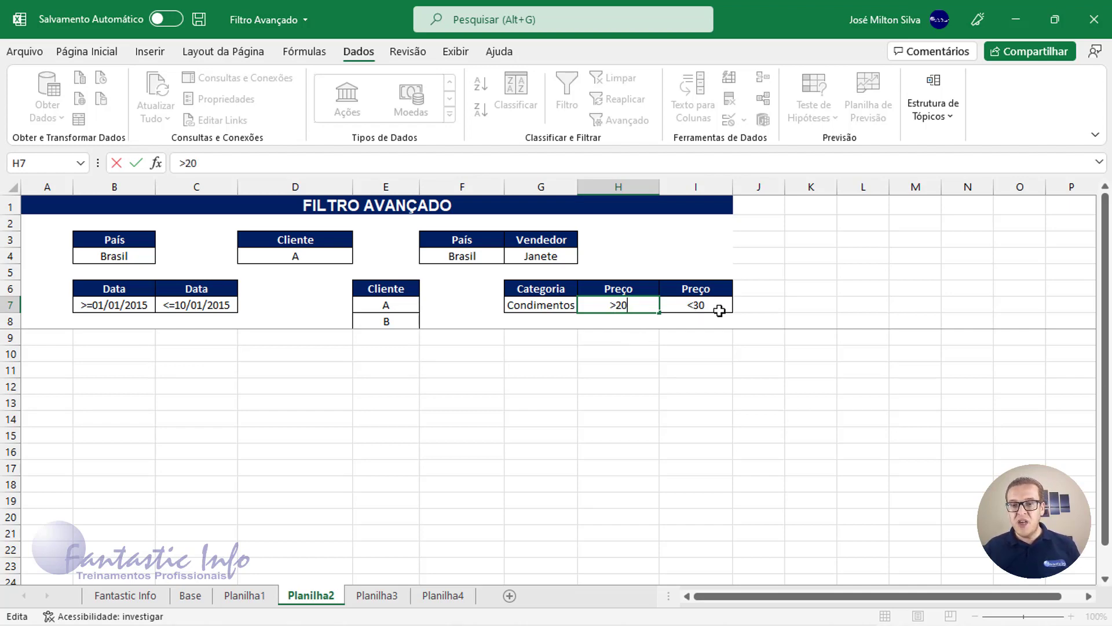
pyautogui.click(765, 306)
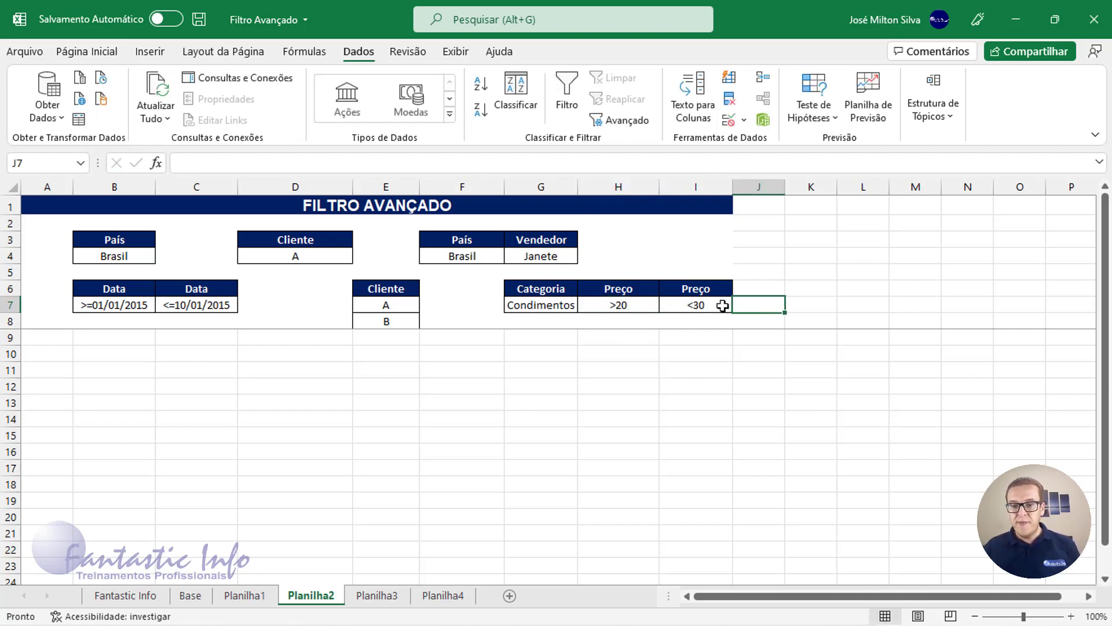
# Highlight the Categoria and two Preço criteria in G6:I7, then select B10
pyautogui.click(702, 306)
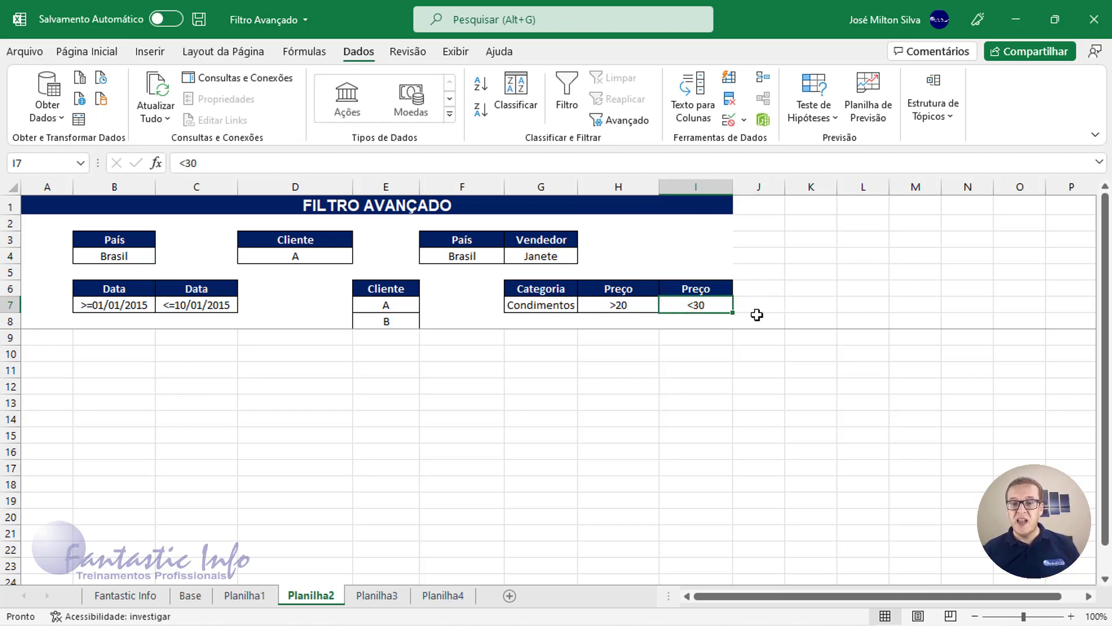
pyautogui.moveTo(609, 289); pyautogui.dragTo(691, 289)
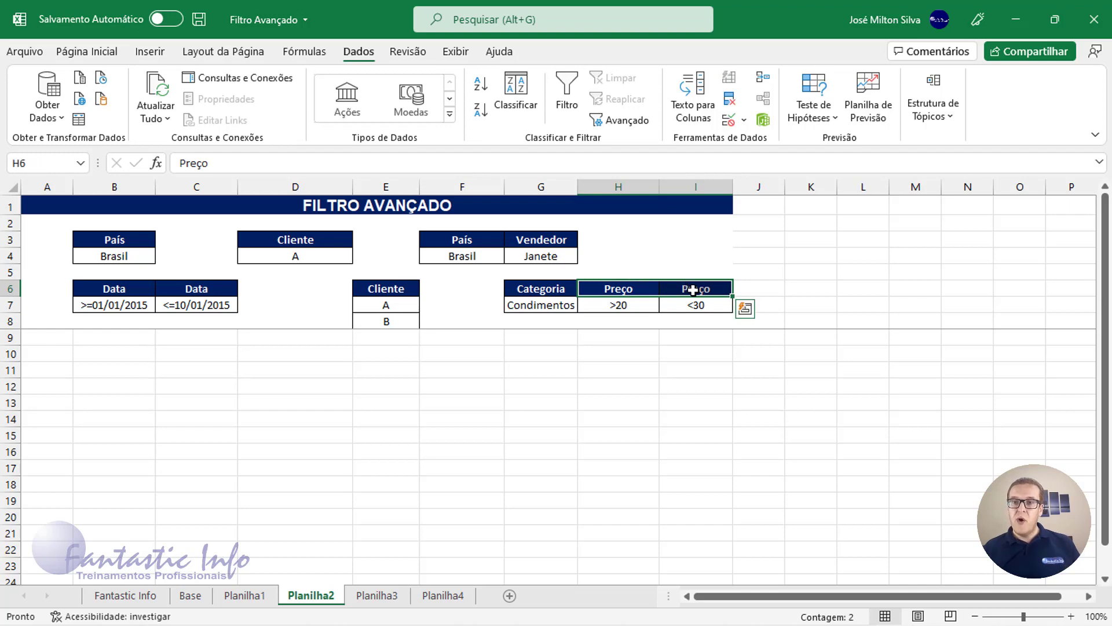
pyautogui.click(721, 289)
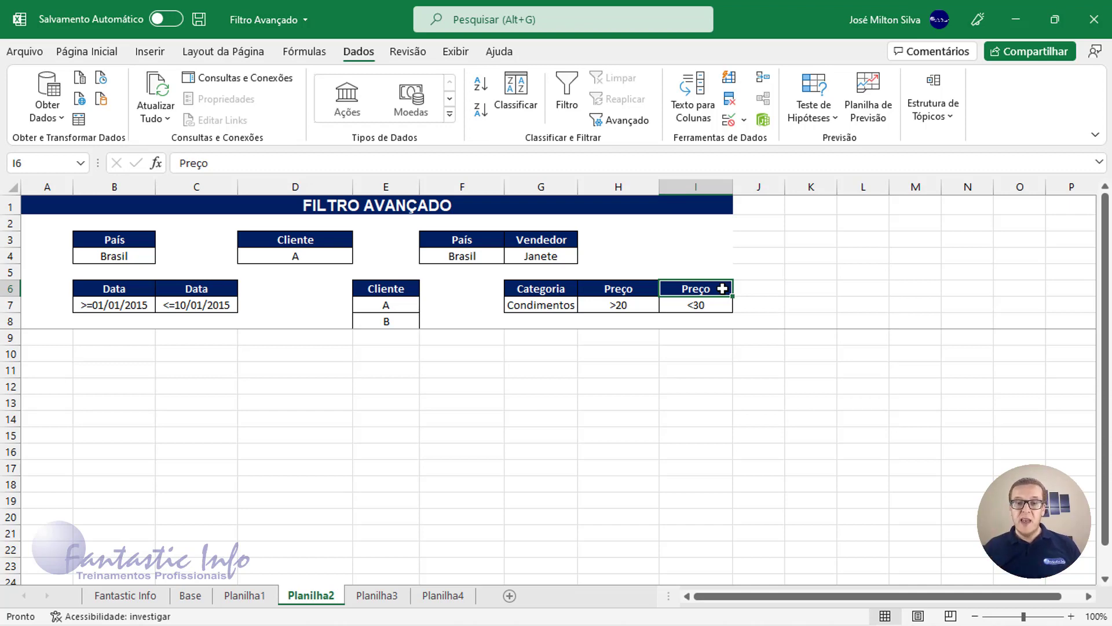
pyautogui.moveTo(532, 289); pyautogui.dragTo(705, 306)
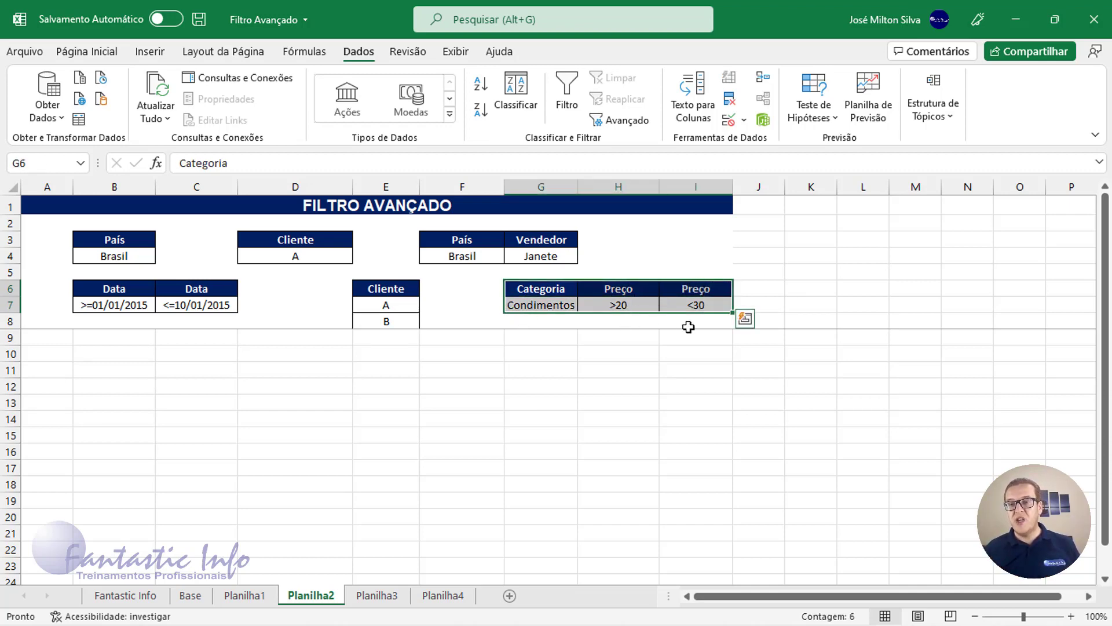
pyautogui.click(120, 358)
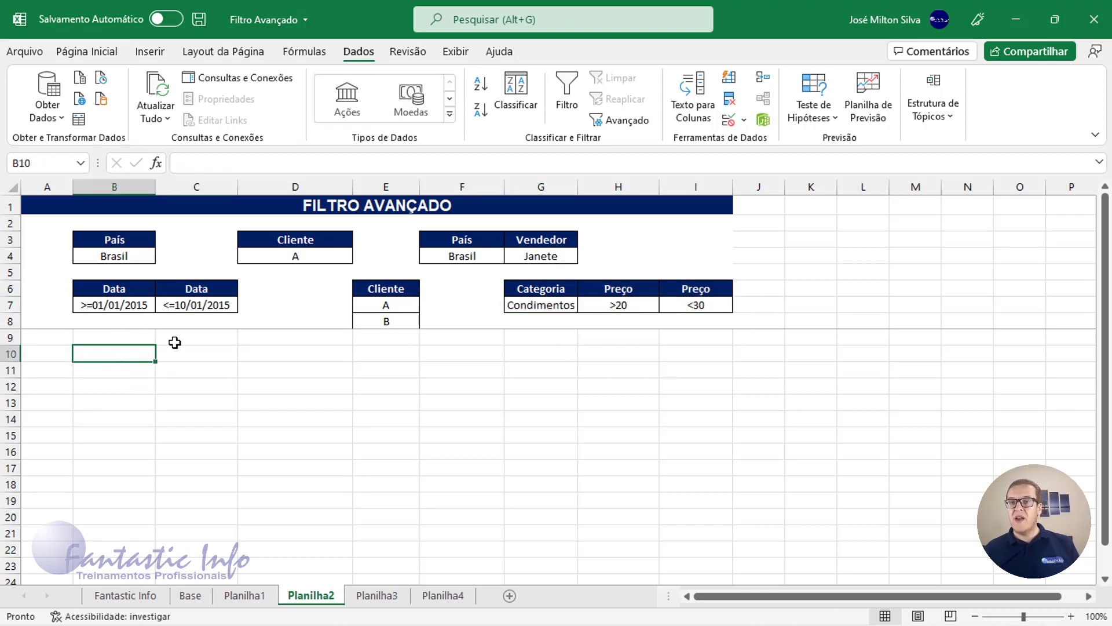
# Advanced-filter PEDIDOS with criteria G6:I7, copying the 11 Condimentos orders at 24,00 to B10
pyautogui.click(628, 119)
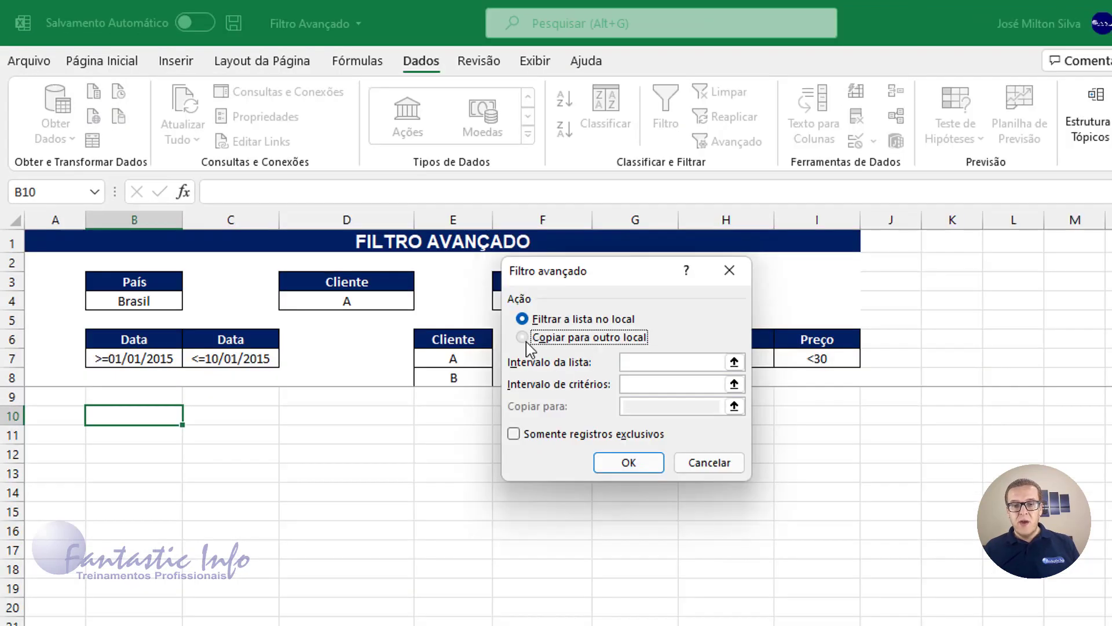
pyautogui.click(526, 341)
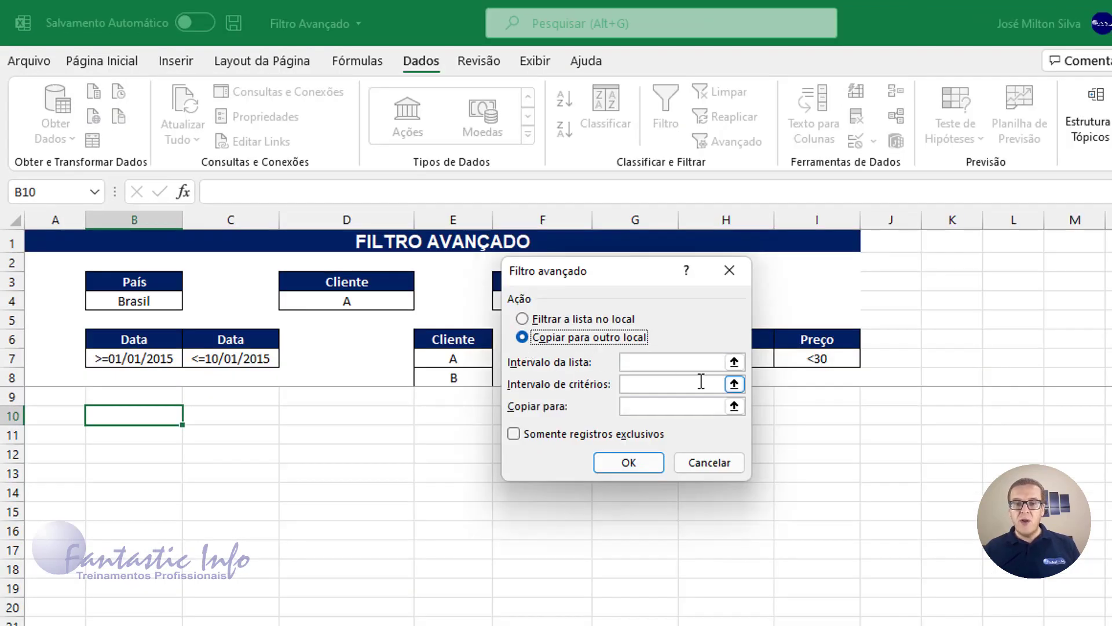
pyautogui.click(673, 368)
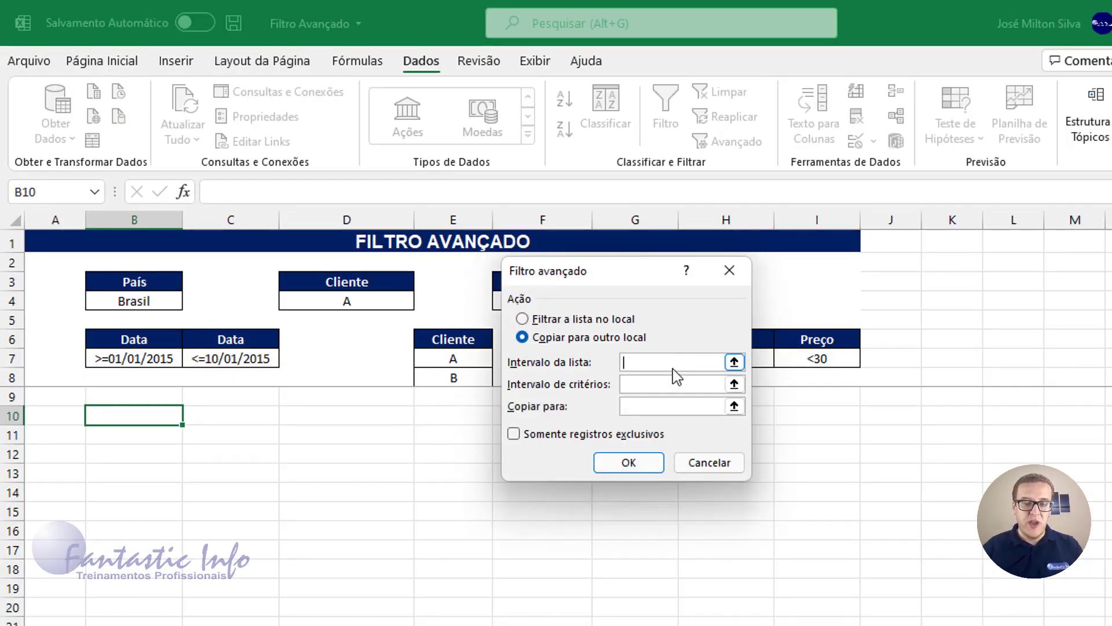
pyautogui.write('PEDIDOS')
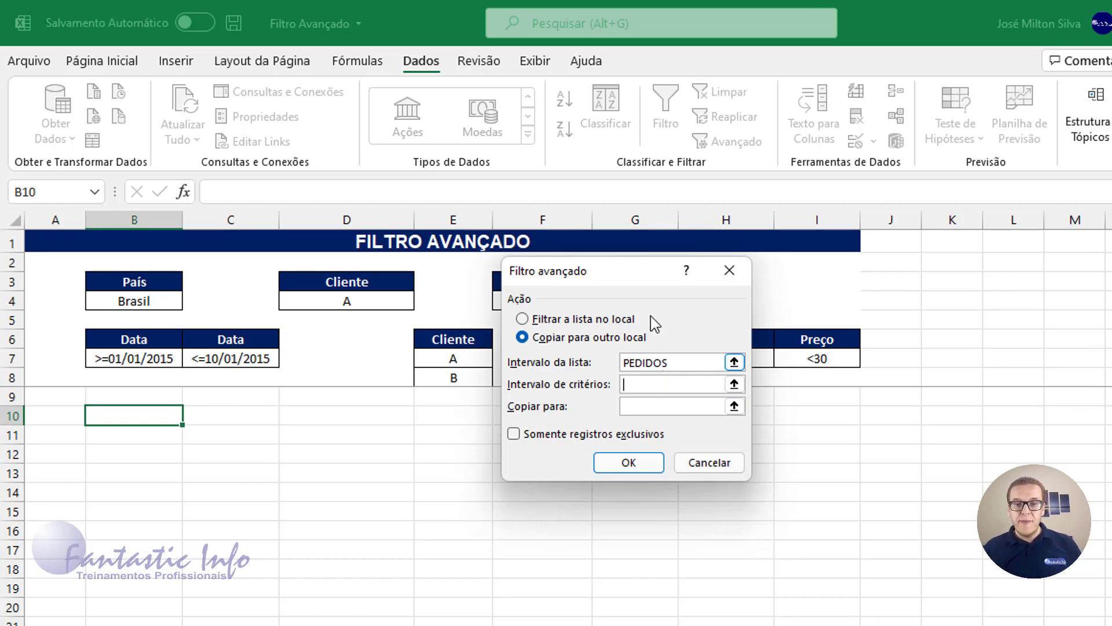
pyautogui.moveTo(619, 274); pyautogui.dragTo(428, 262)
pyautogui.moveTo(662, 332); pyautogui.dragTo(751, 365)
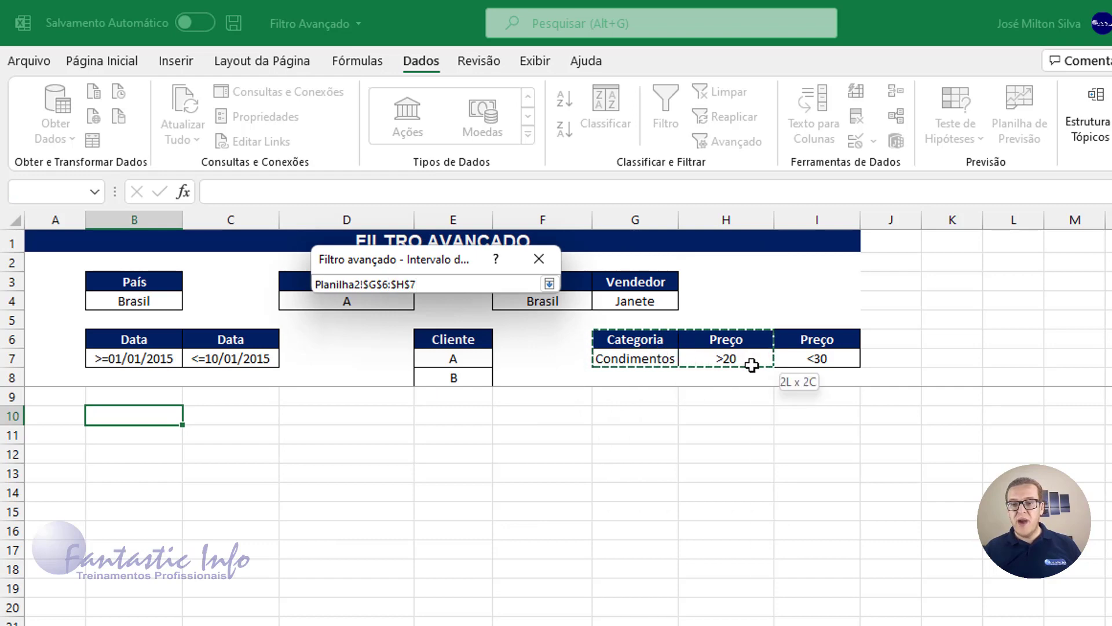
pyautogui.moveTo(751, 365); pyautogui.dragTo(810, 365)
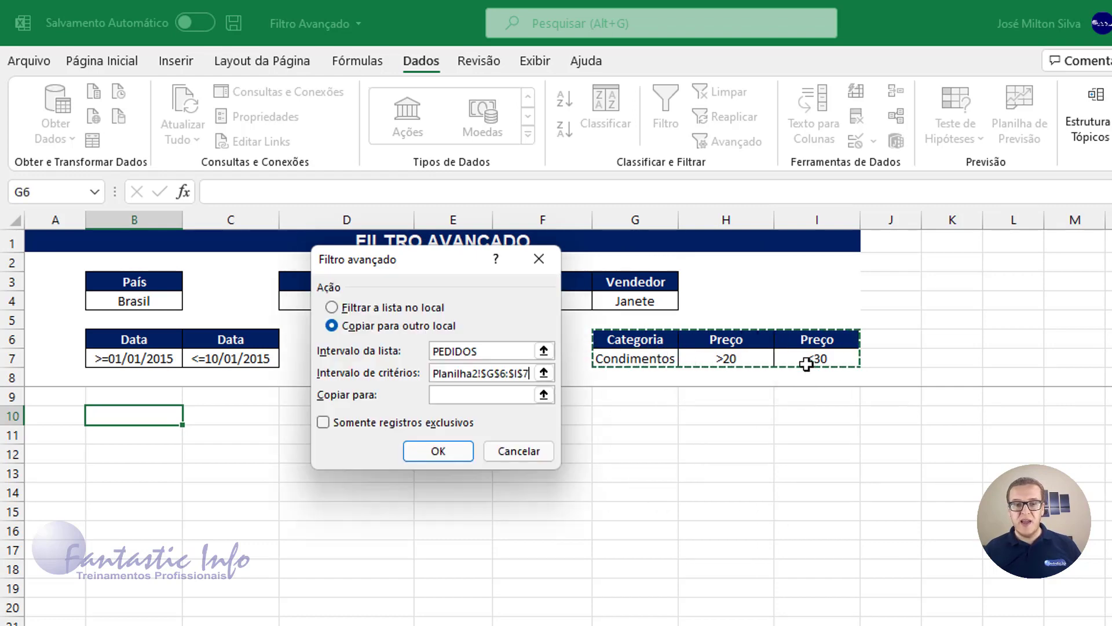
pyautogui.click(472, 395)
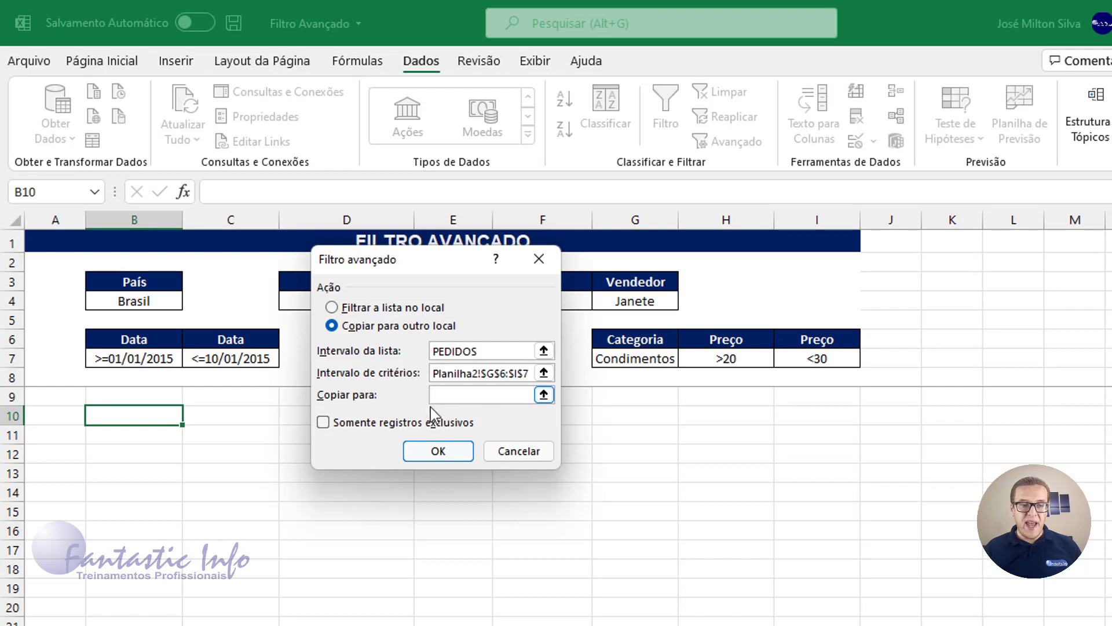
pyautogui.click(134, 423)
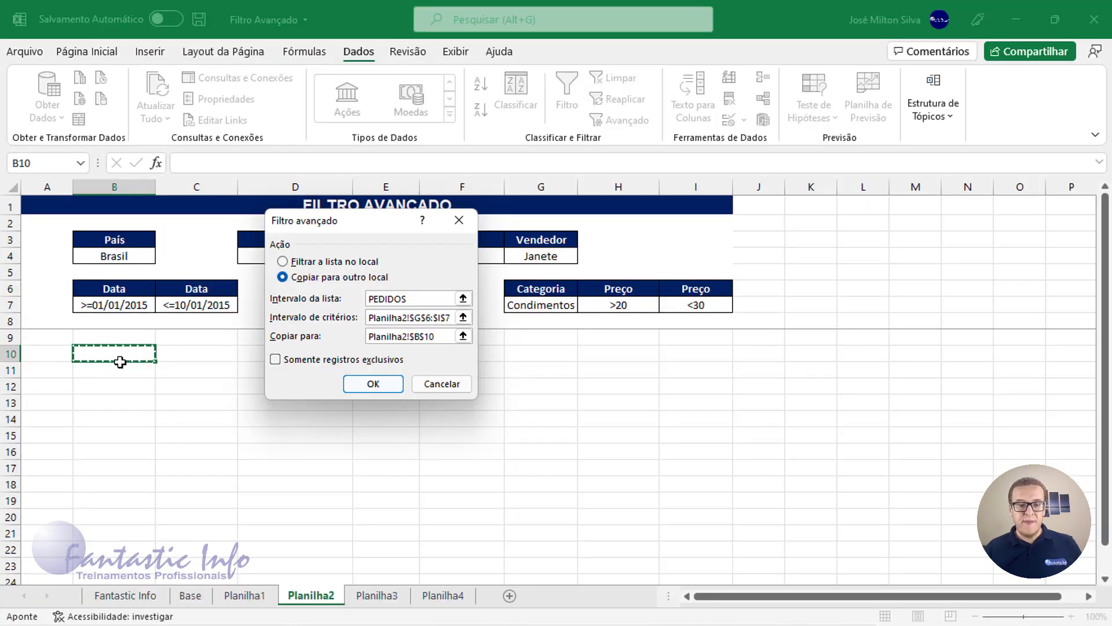
pyautogui.click(395, 390)
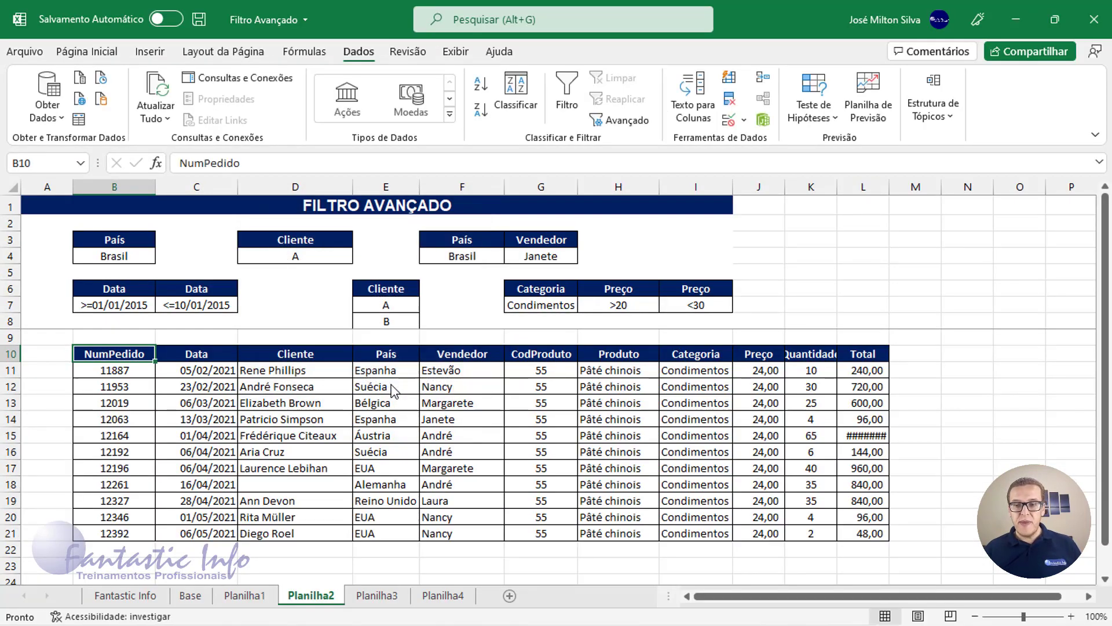
pyautogui.doubleClick(896, 184)
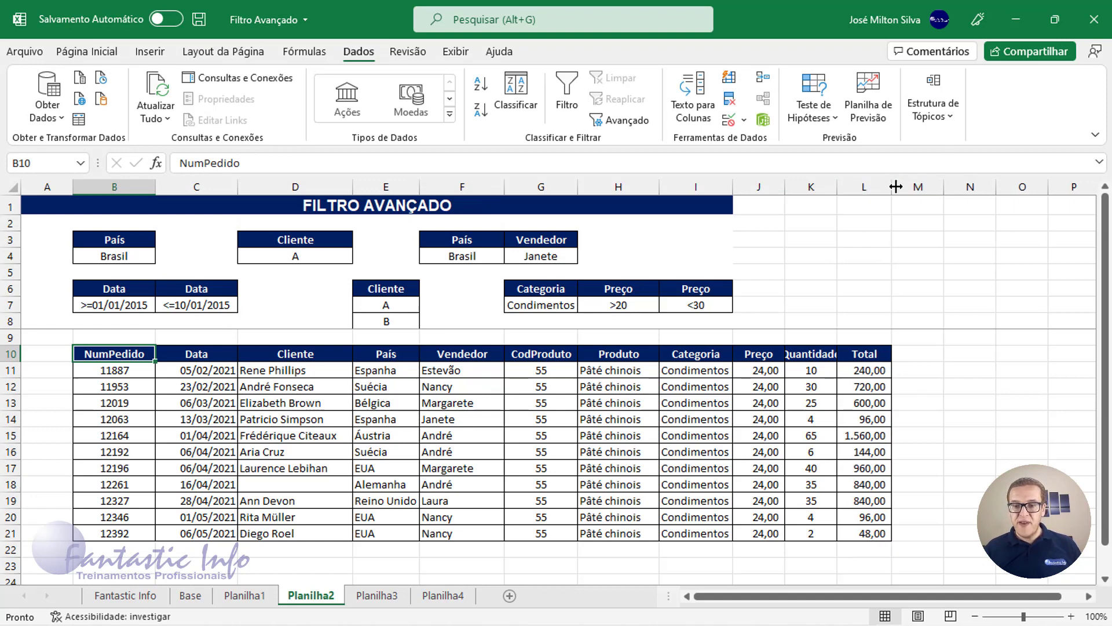
pyautogui.moveTo(764, 370); pyautogui.dragTo(764, 532)
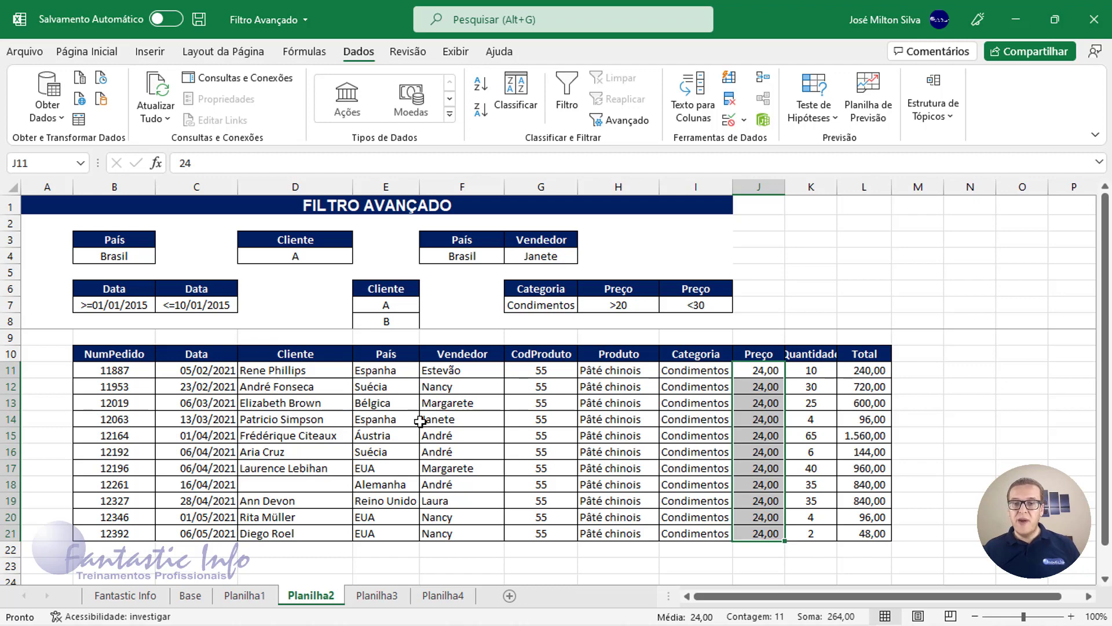
pyautogui.scroll(-1, 422, 423)
pyautogui.scroll(-1, 422, 417)
# Highlight the Cliente criteria E6:E8, then select B24 as the result start
pyautogui.scroll(-1, 422, 414)
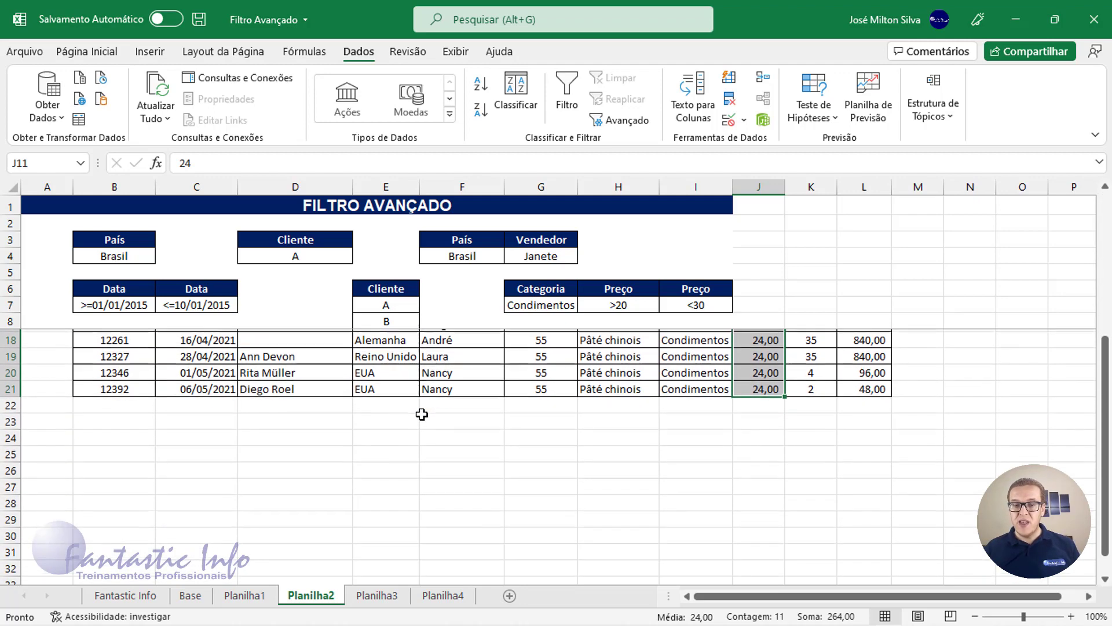
pyautogui.click(142, 433)
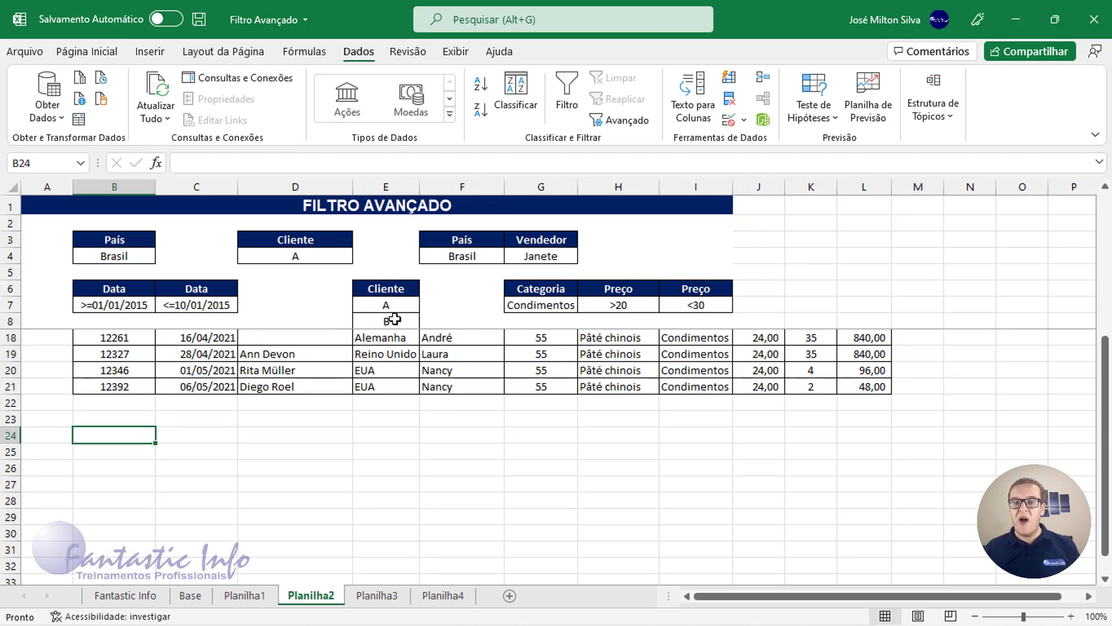
pyautogui.scroll(3, 446, 396)
pyautogui.moveTo(394, 289); pyautogui.dragTo(390, 320)
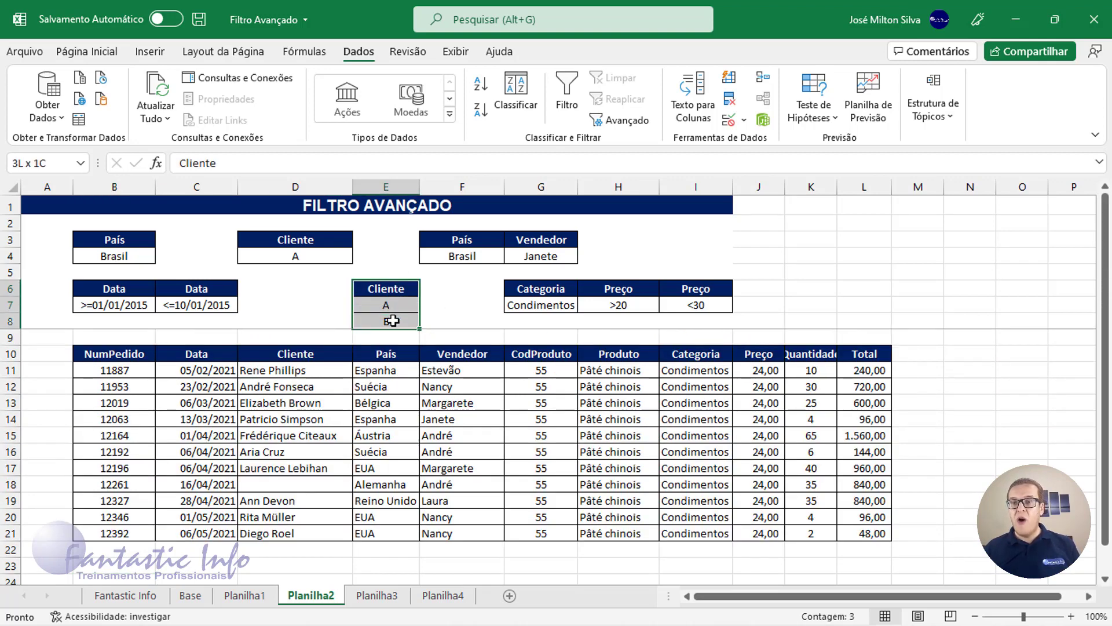
pyautogui.click(124, 577)
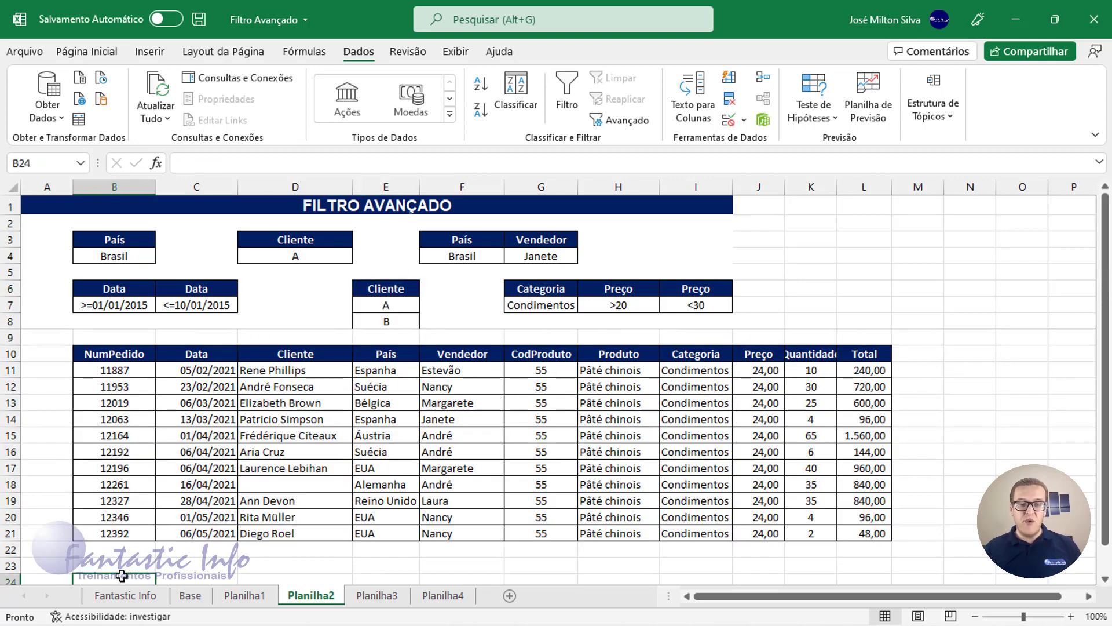
# Open Advanced Filter set to copy elsewhere, clearing the old criteria and destination ranges
pyautogui.click(627, 120)
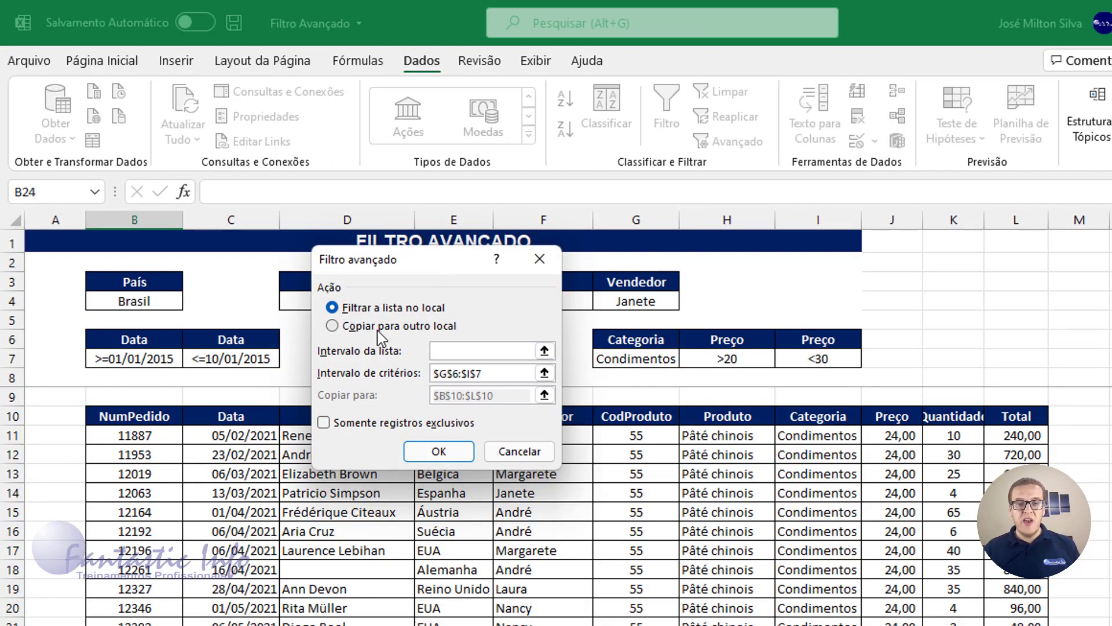
pyautogui.click(377, 326)
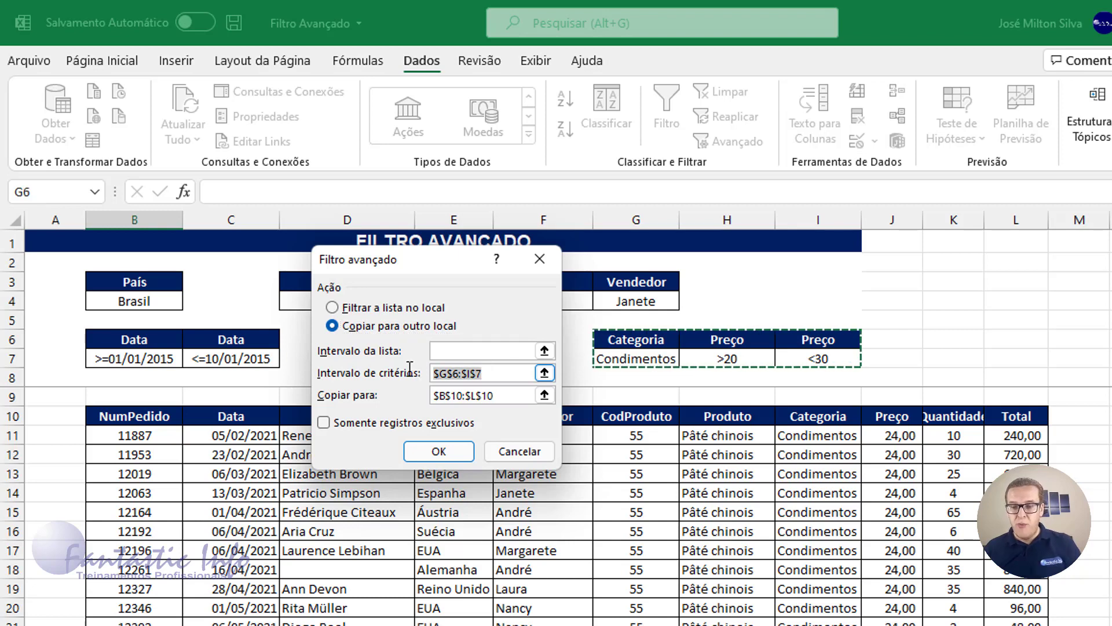
pyautogui.press('BackSpace')
pyautogui.click(496, 395)
pyautogui.press('BackSpace')
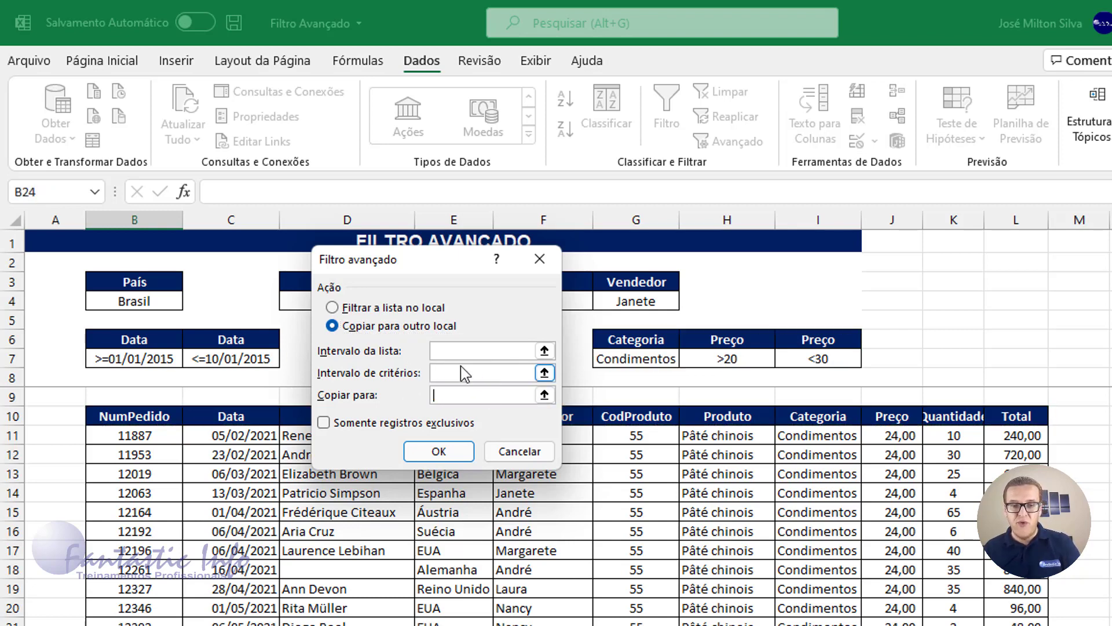
pyautogui.click(464, 350)
pyautogui.write('PEDIDOS')
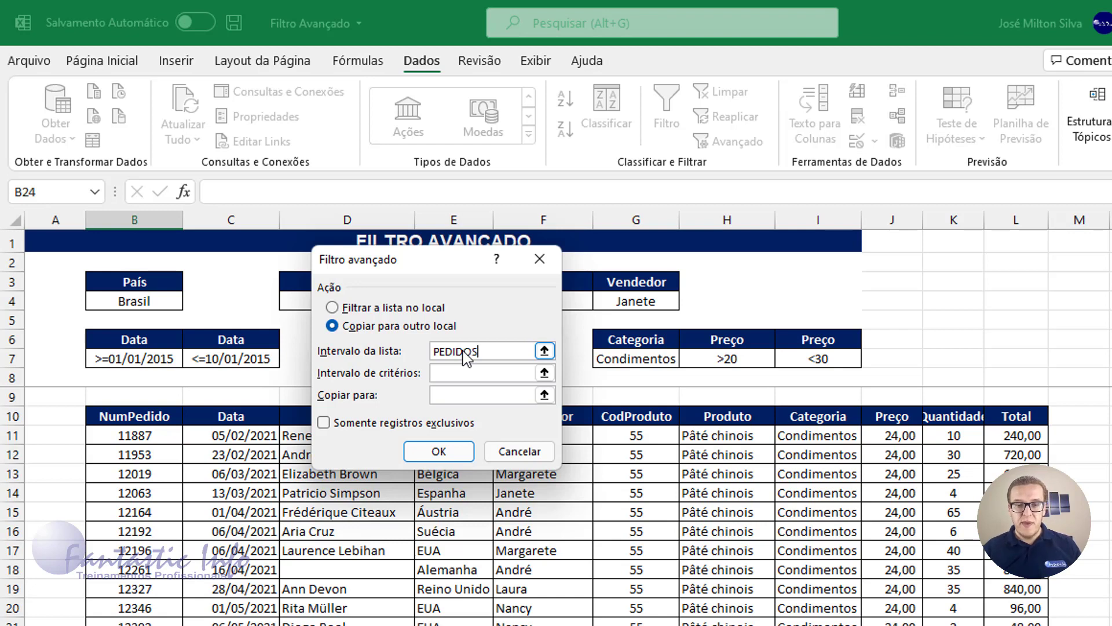
pyautogui.click(481, 374)
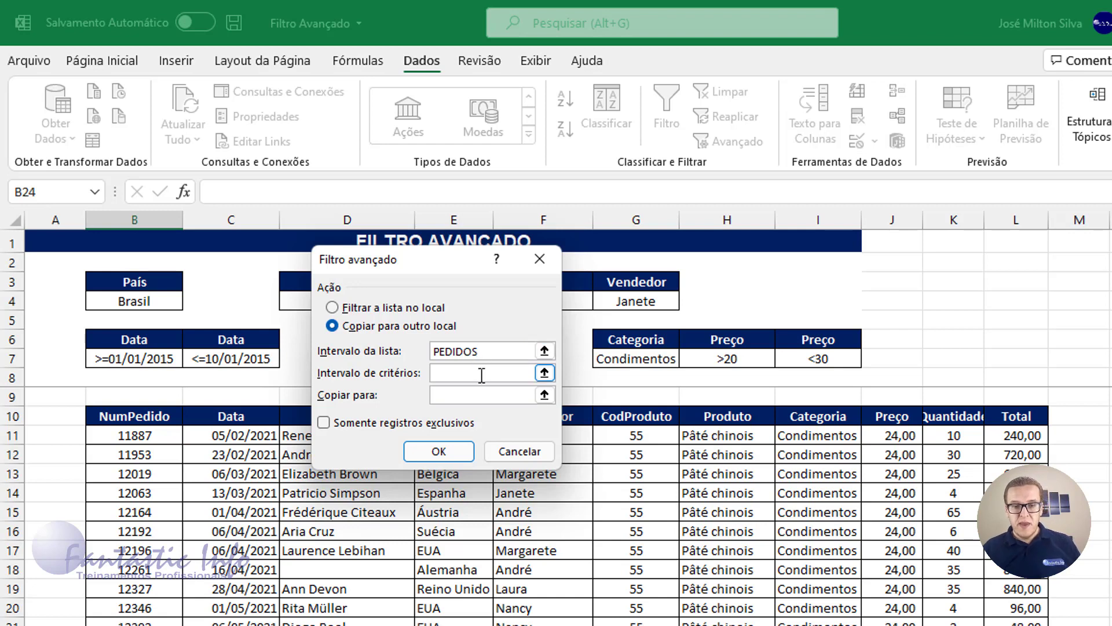
# Set criteria $E$6:$E$8 and destination $B$24, then run the filter
pyautogui.moveTo(452, 259); pyautogui.dragTo(685, 229)
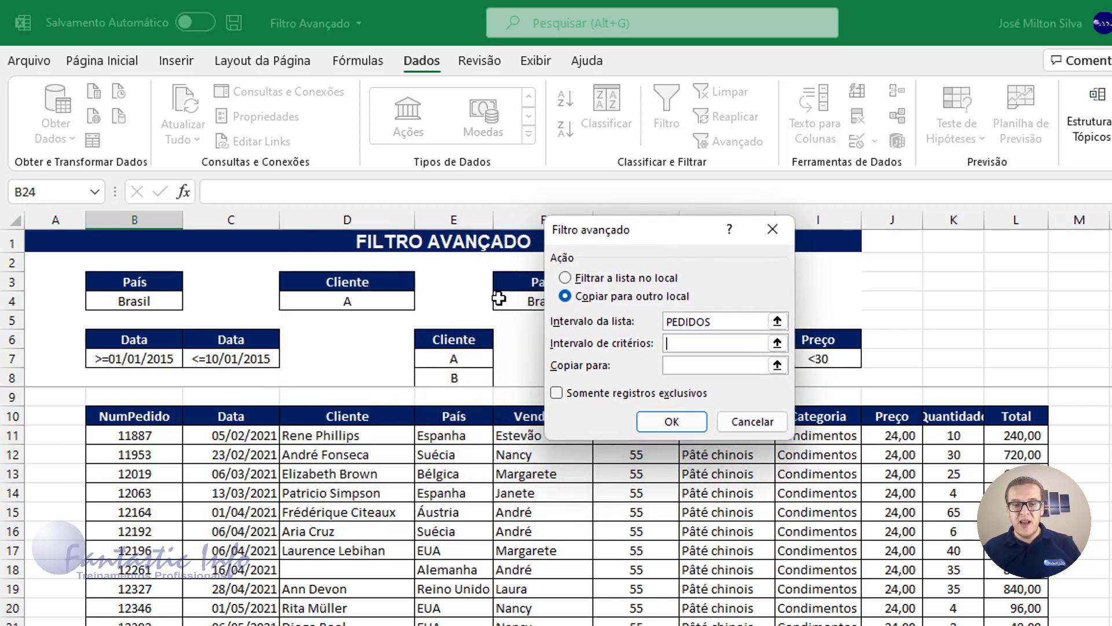
pyautogui.moveTo(458, 344); pyautogui.dragTo(454, 378)
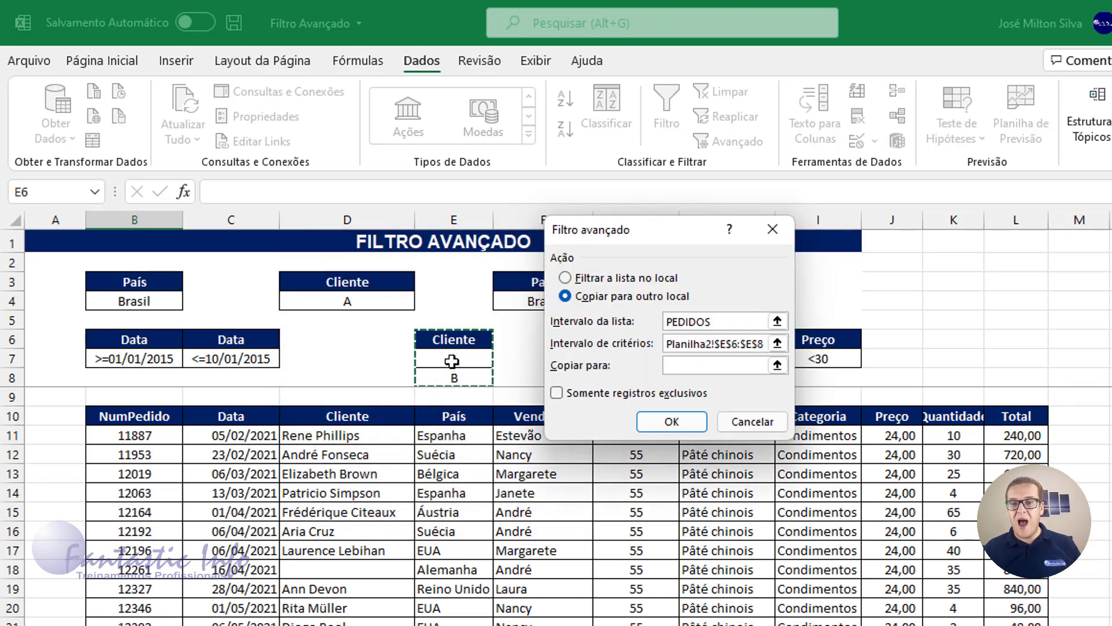
pyautogui.click(687, 367)
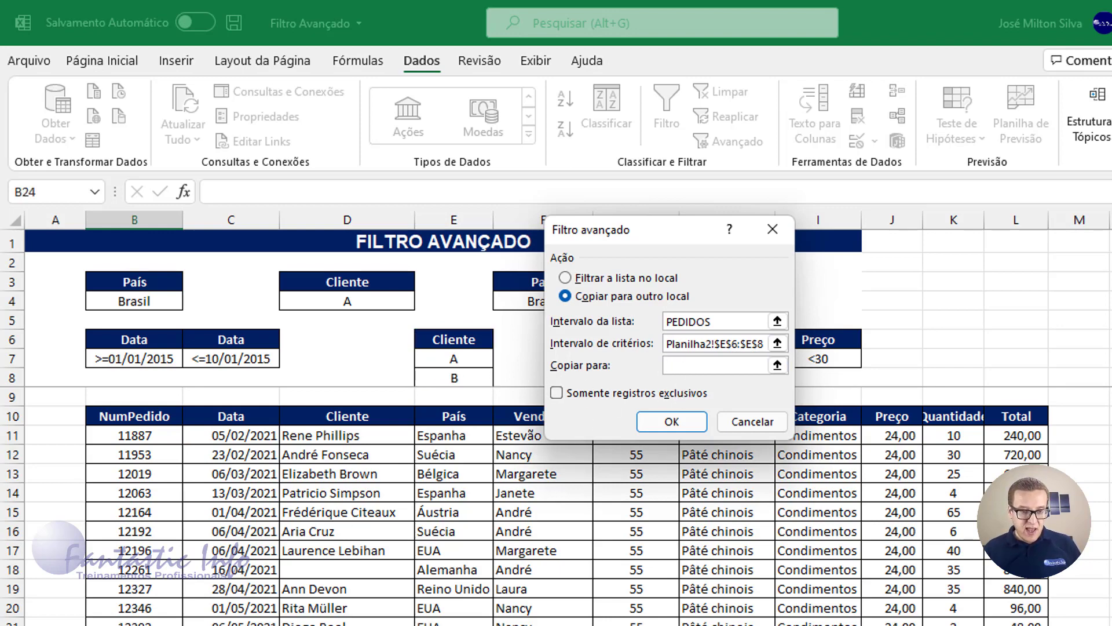
pyautogui.scroll(-2, 136, 566)
pyautogui.click(136, 566)
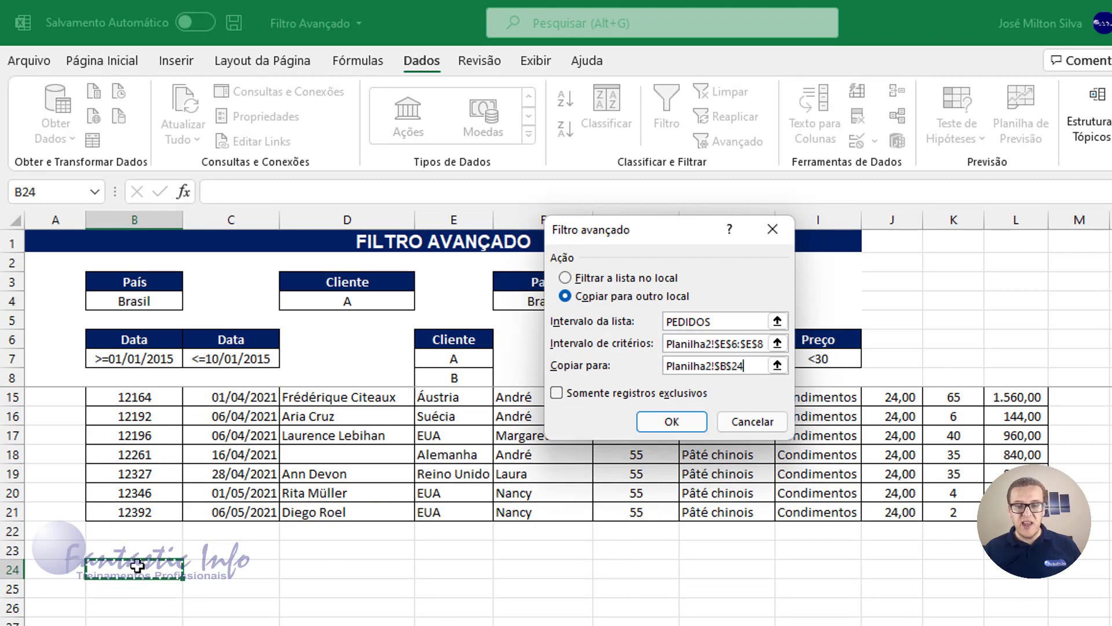
pyautogui.click(669, 422)
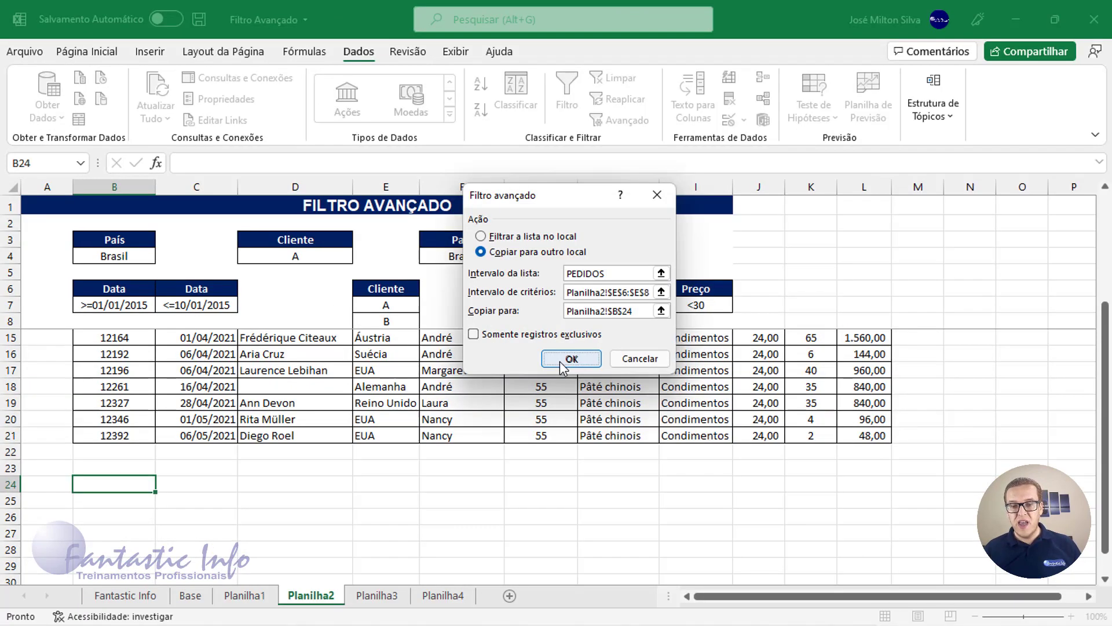
pyautogui.scroll(-1, 382, 458)
pyautogui.scroll(-1, 382, 458)
pyautogui.scroll(-1, 382, 457)
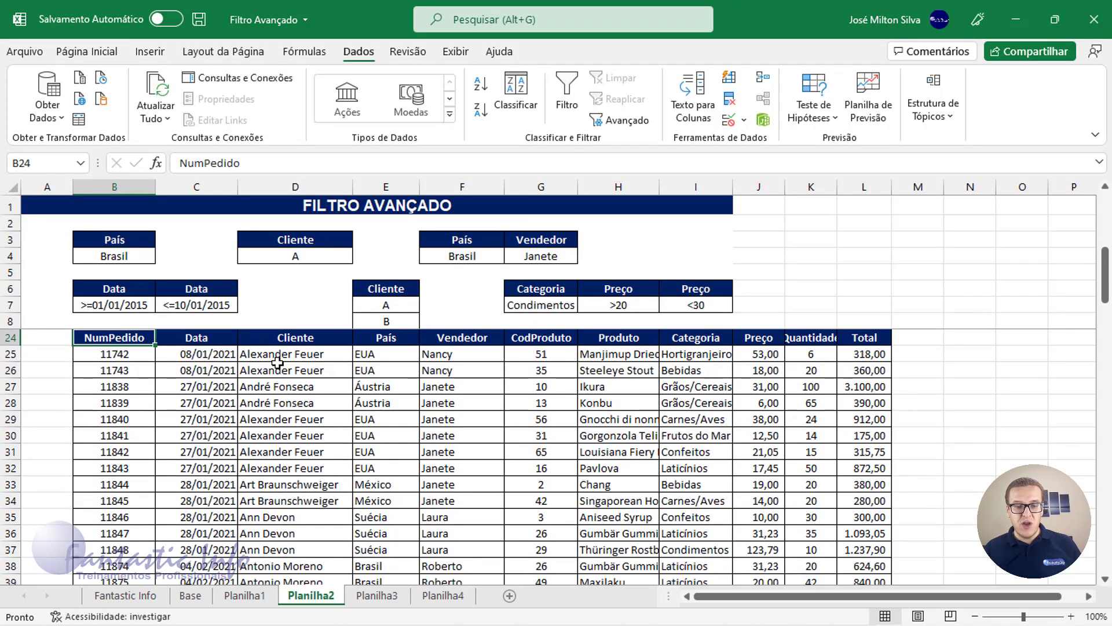
pyautogui.click(273, 356)
pyautogui.moveTo(271, 387); pyautogui.dragTo(273, 532)
pyautogui.scroll(-3, 273, 521)
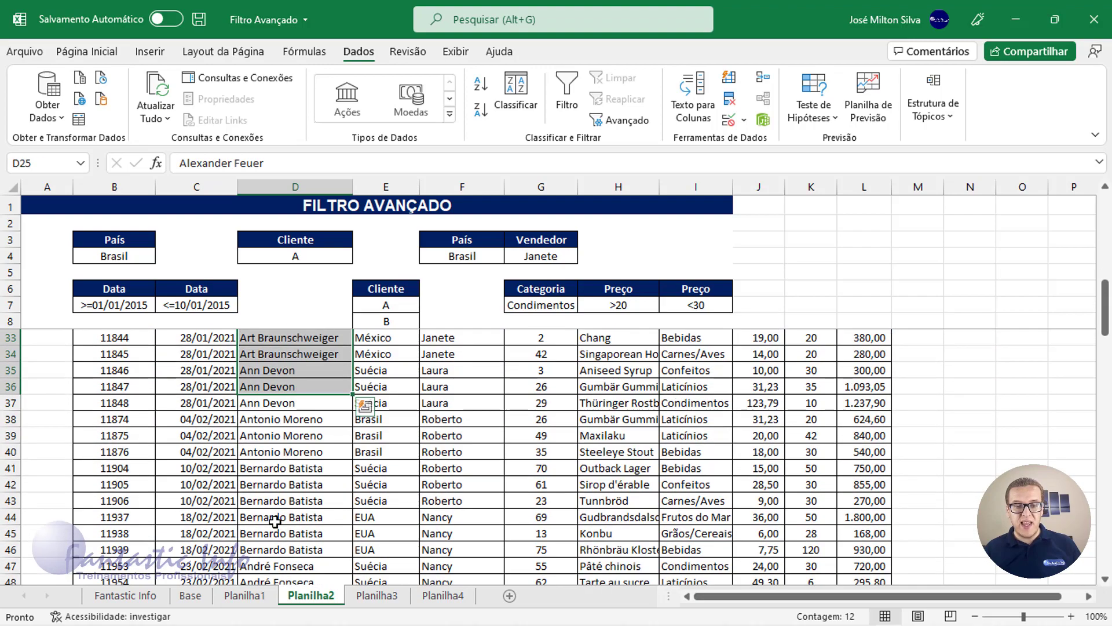
pyautogui.moveTo(264, 455); pyautogui.dragTo(272, 549)
pyautogui.scroll(-3, 284, 494)
pyautogui.scroll(-11, 283, 494)
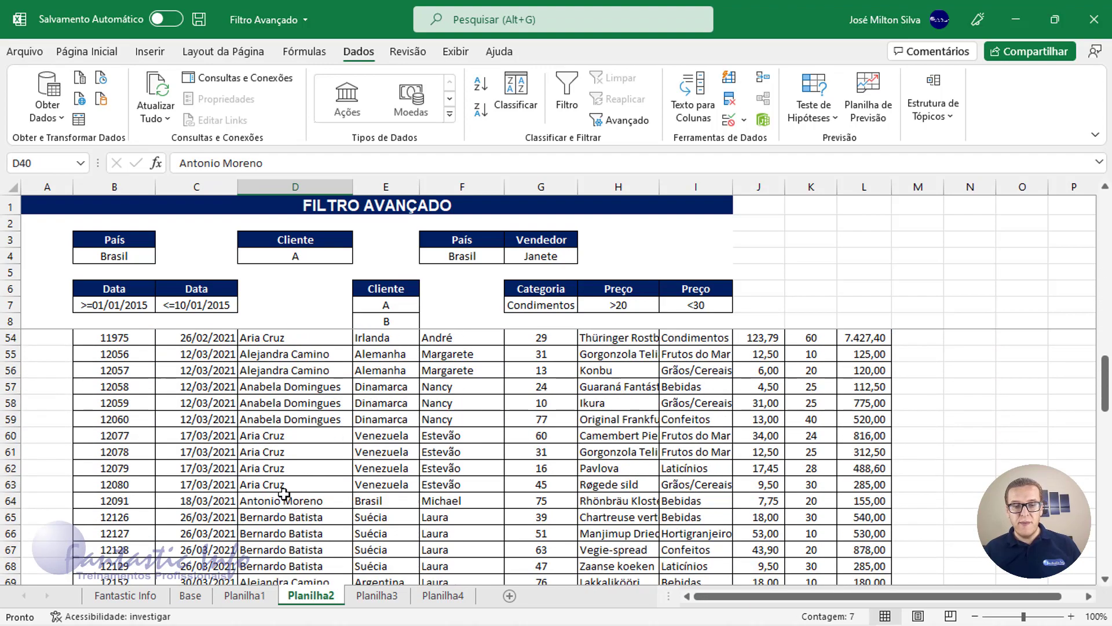
pyautogui.scroll(-2, 284, 494)
pyautogui.scroll(-7, 283, 494)
pyautogui.scroll(-4, 284, 493)
pyautogui.scroll(4, 281, 489)
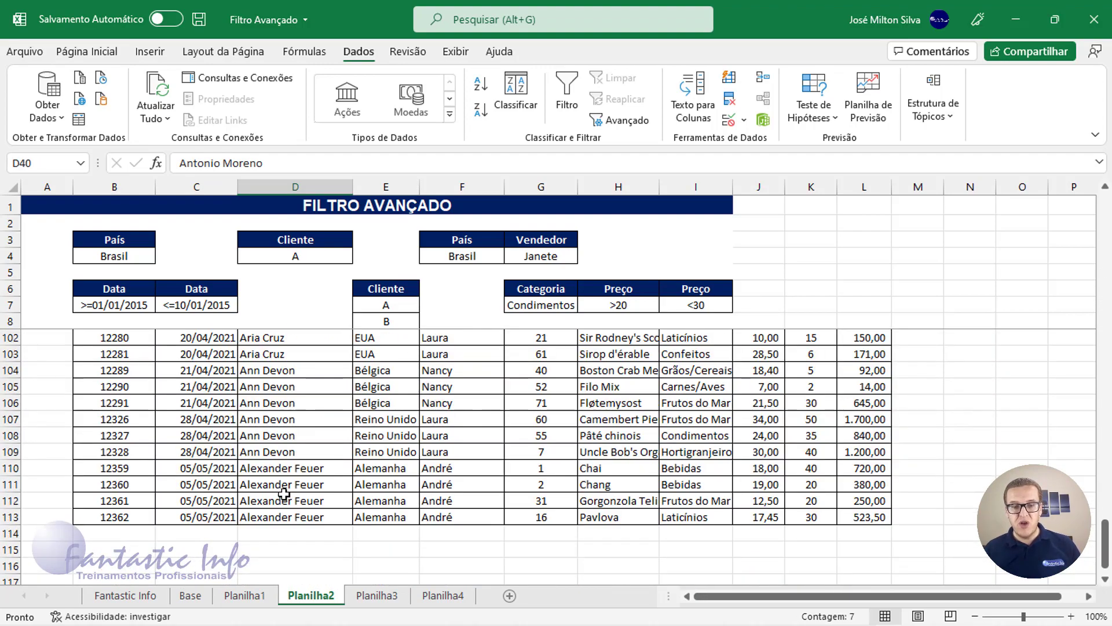
pyautogui.scroll(4, 278, 486)
pyautogui.scroll(1, 277, 480)
pyautogui.scroll(4, 275, 475)
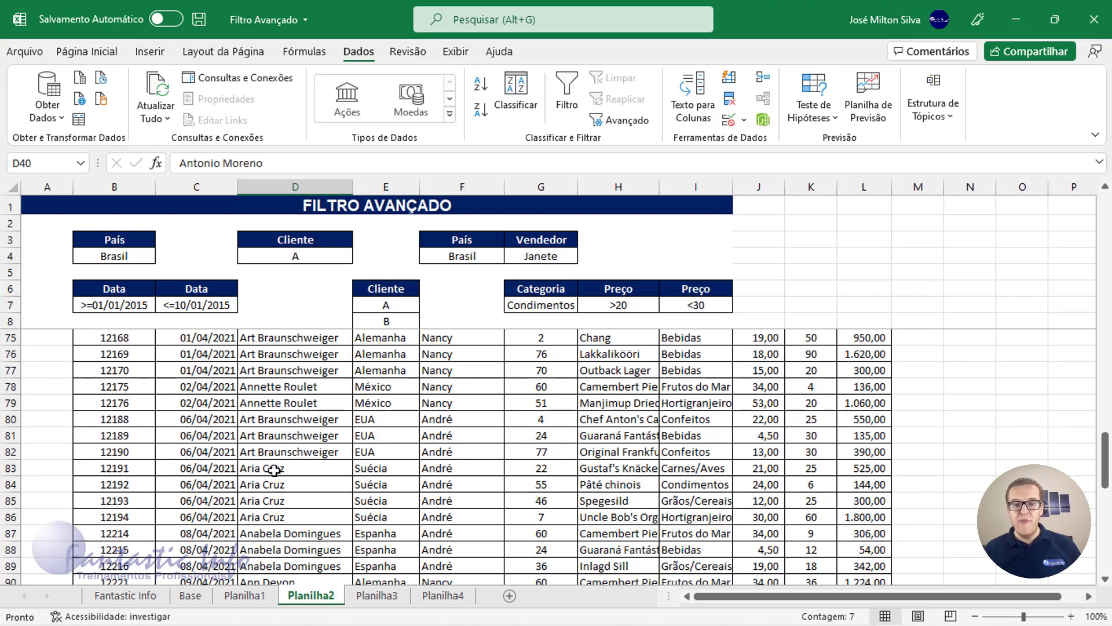
pyautogui.scroll(3, 274, 469)
pyautogui.scroll(5, 273, 468)
pyautogui.scroll(5, 273, 468)
pyautogui.scroll(6, 273, 468)
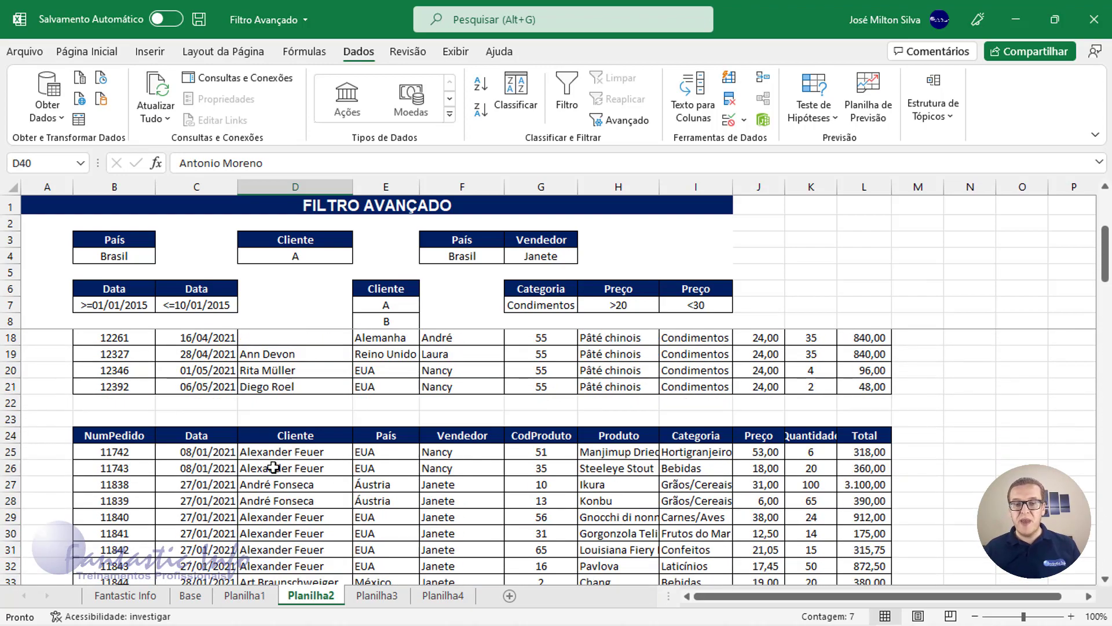
pyautogui.scroll(3, 273, 468)
pyautogui.click(117, 355)
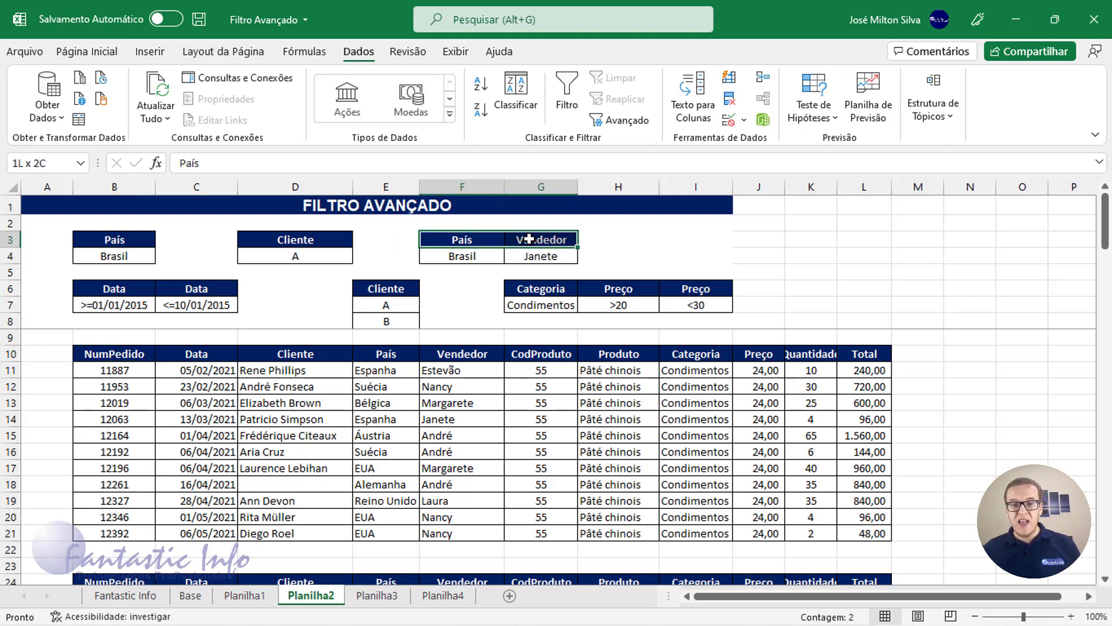
# Copy the Brasil/Janete criteria from F3:G4 into K3:L4 and widen columns K and L
pyautogui.moveTo(457, 243); pyautogui.dragTo(530, 256)
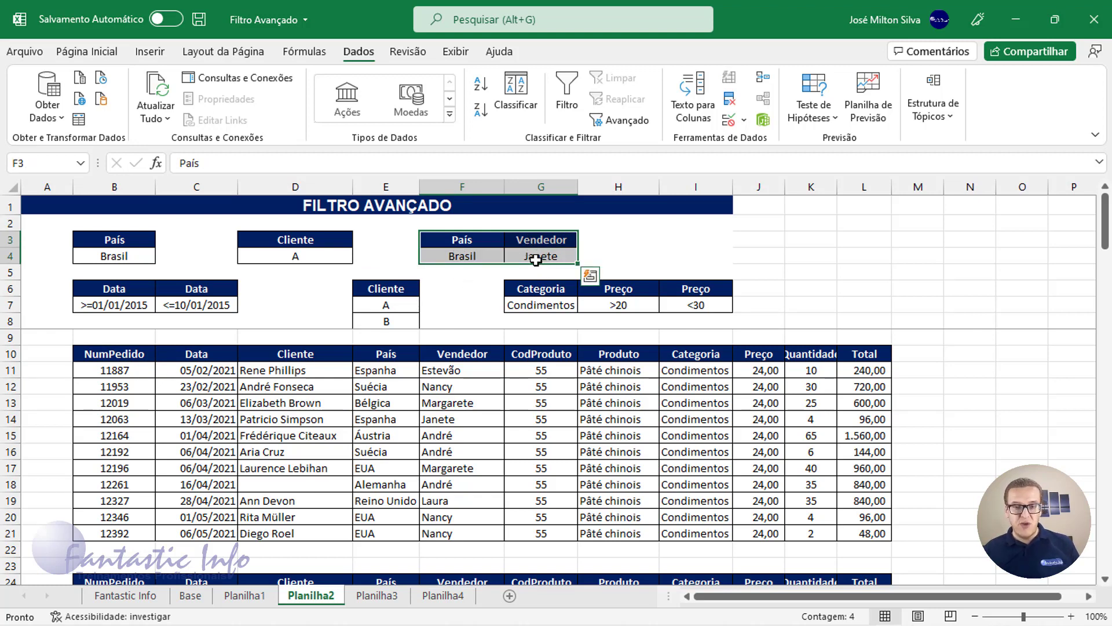
pyautogui.hotkey('ctrl', 'c')
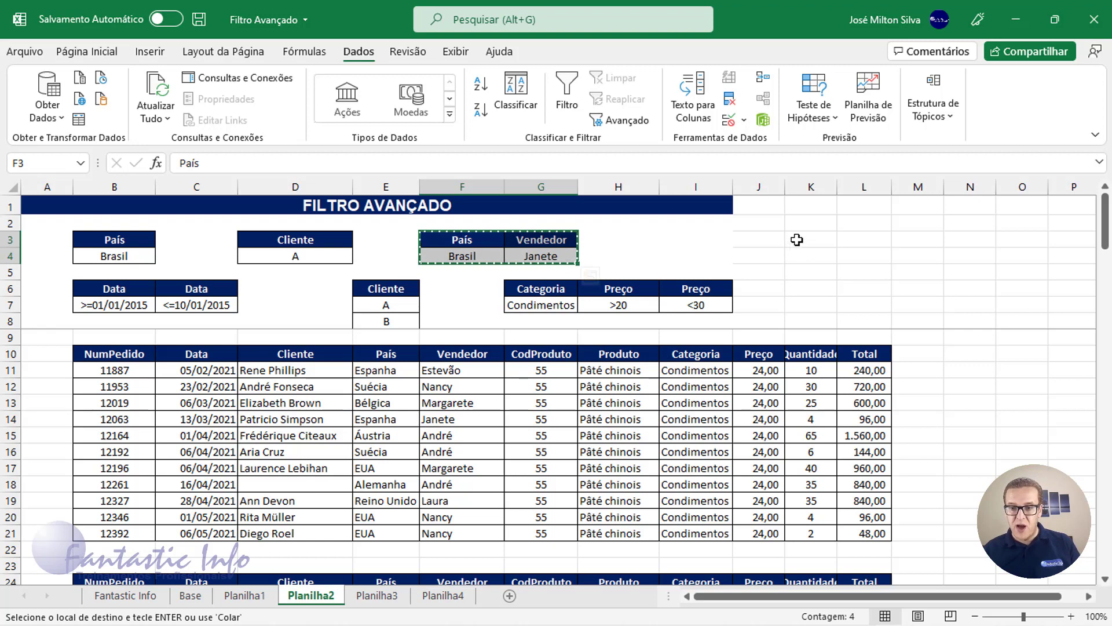
pyautogui.click(798, 239)
pyautogui.hotkey('ctrl', 'v')
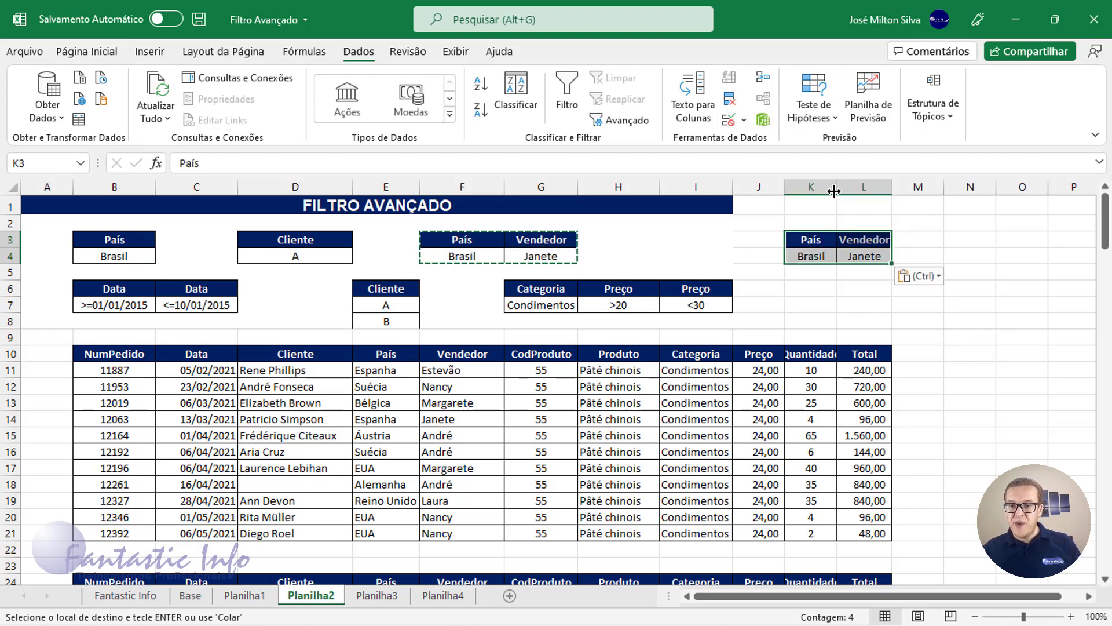
pyautogui.doubleClick(837, 187)
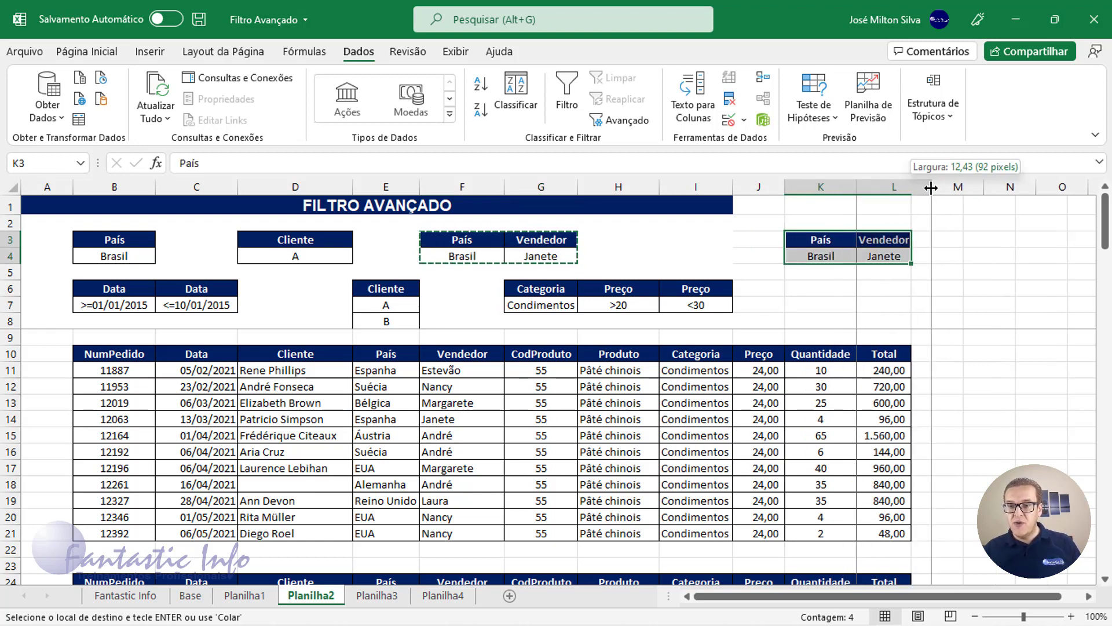
pyautogui.moveTo(911, 187); pyautogui.dragTo(932, 186)
# Add criteria rows Espanha/Janete and Alemanha/Janete below Brasil in K5:L6
pyautogui.click(825, 270)
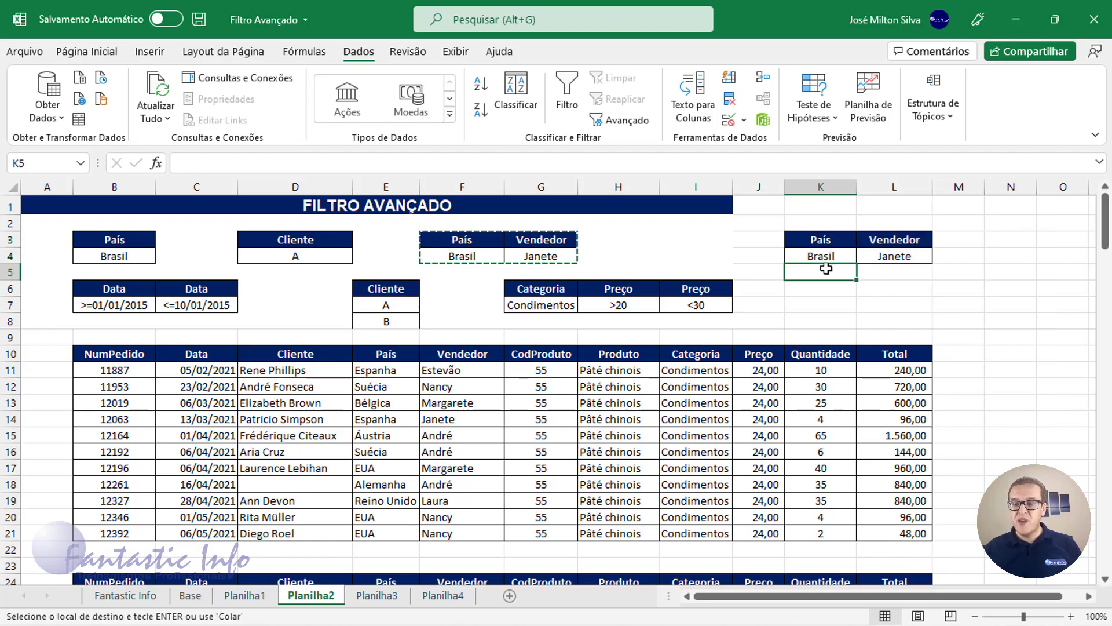
pyautogui.write('eSPANHA')
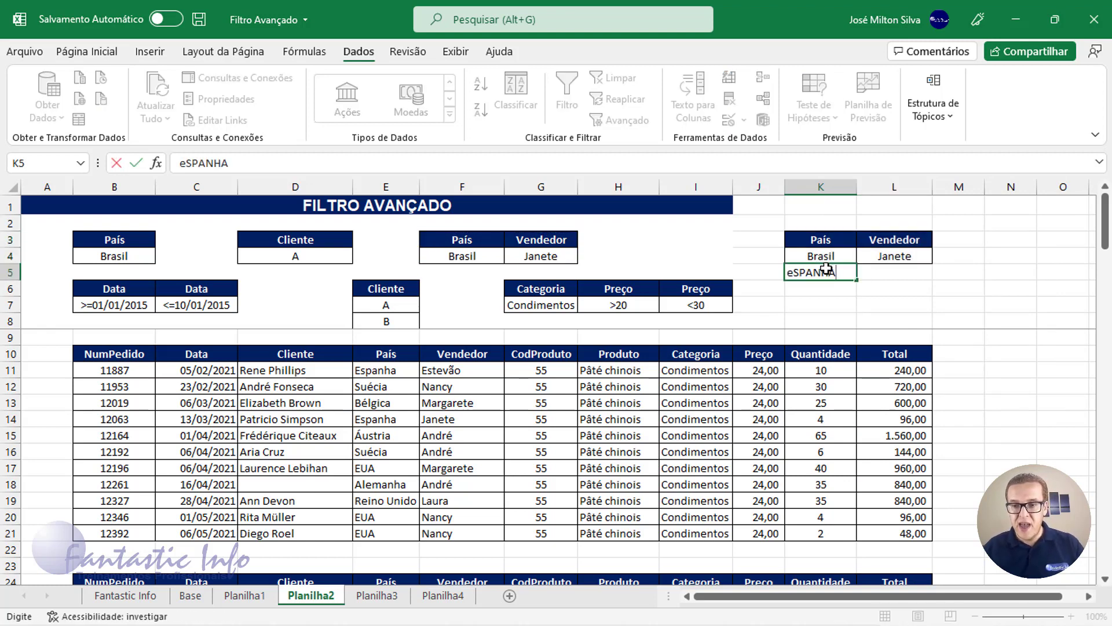
pyautogui.press('Tab')
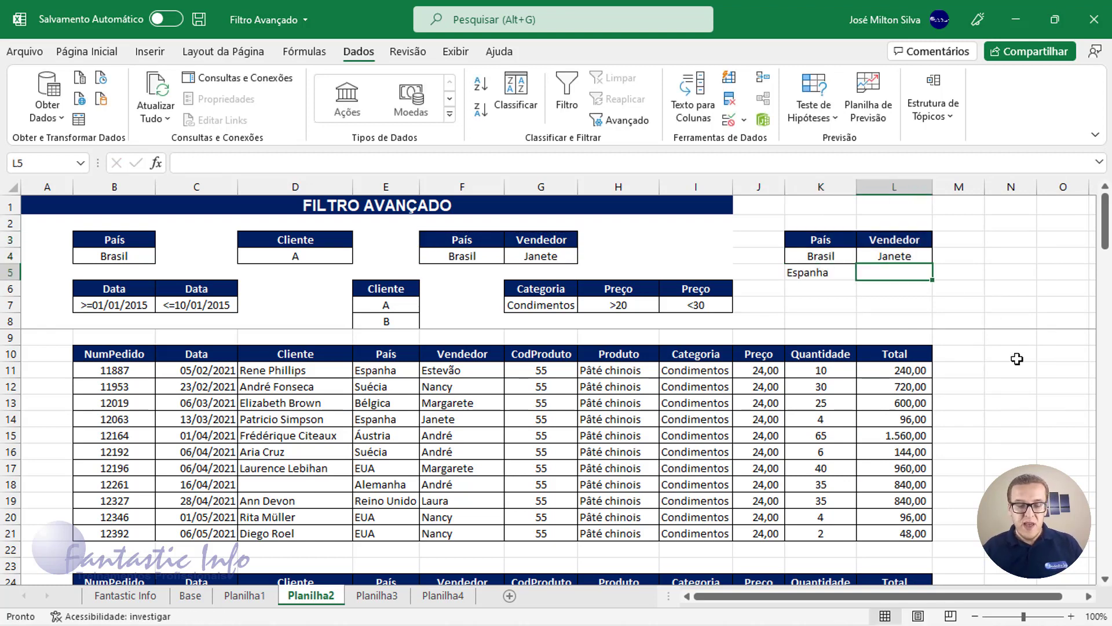
pyautogui.write('Janete')
pyautogui.press('Return')
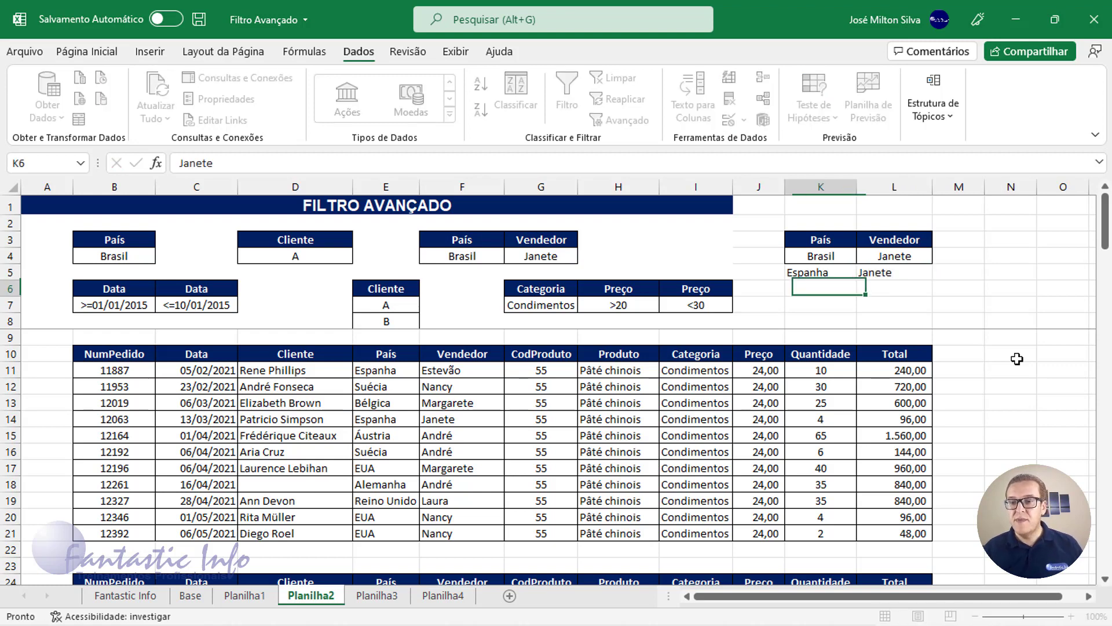
pyautogui.write('A')
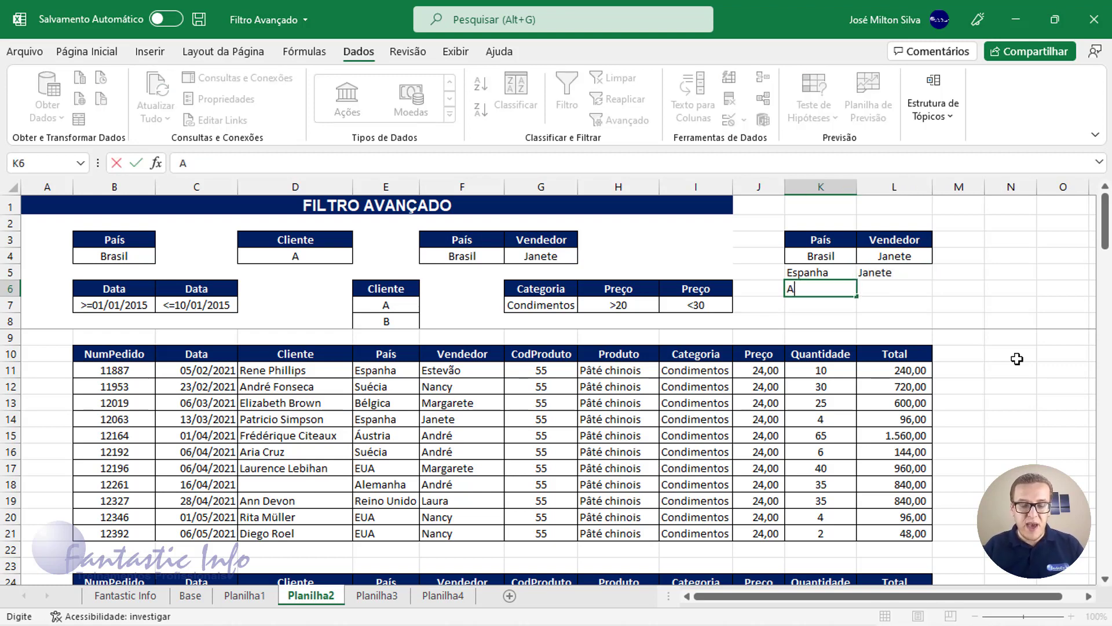
pyautogui.write('lemanha')
pyautogui.press('Tab')
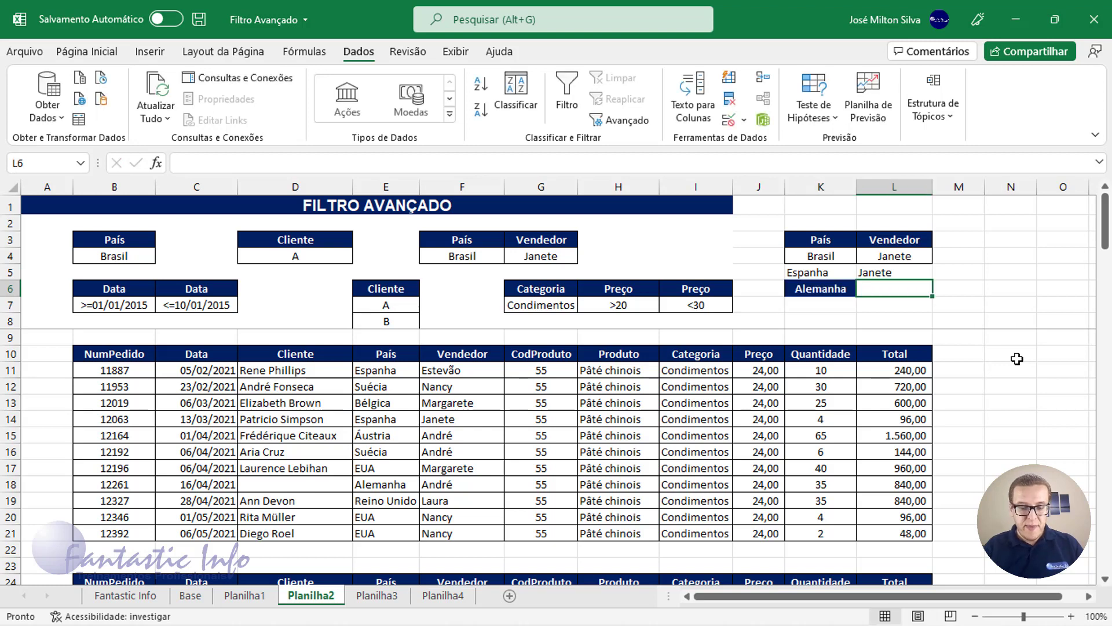
pyautogui.write('Janete')
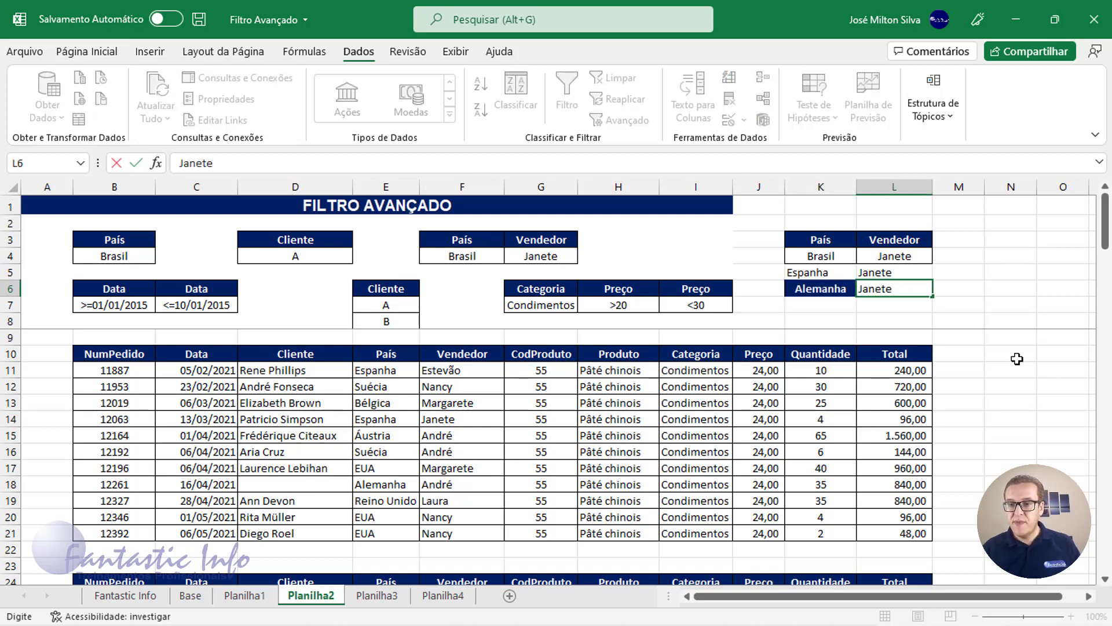
pyautogui.press('Return')
pyautogui.click(822, 257)
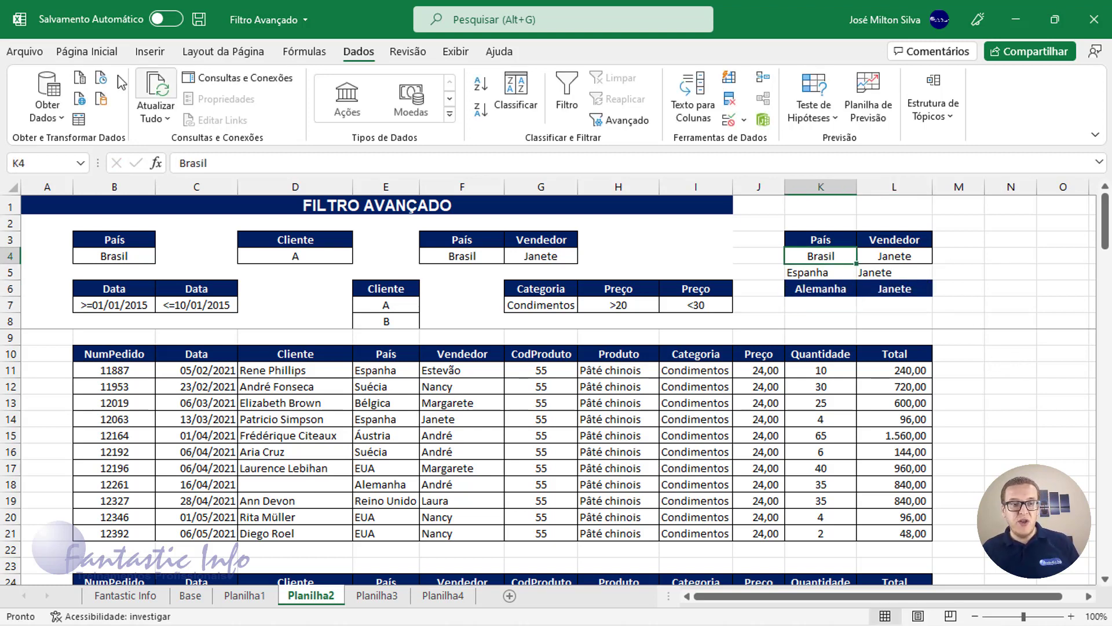
# Format Painter Brasil's K4 format onto K5:K6 and L4's format onto L5:L6
pyautogui.click(87, 51)
pyautogui.click(119, 119)
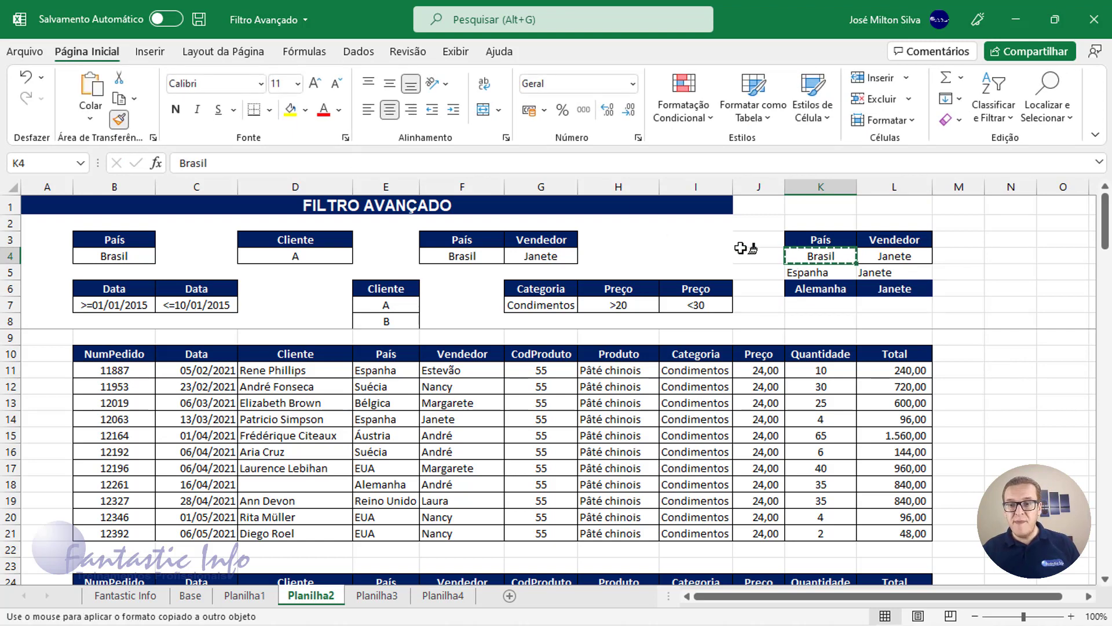
pyautogui.moveTo(820, 256); pyautogui.dragTo(820, 289)
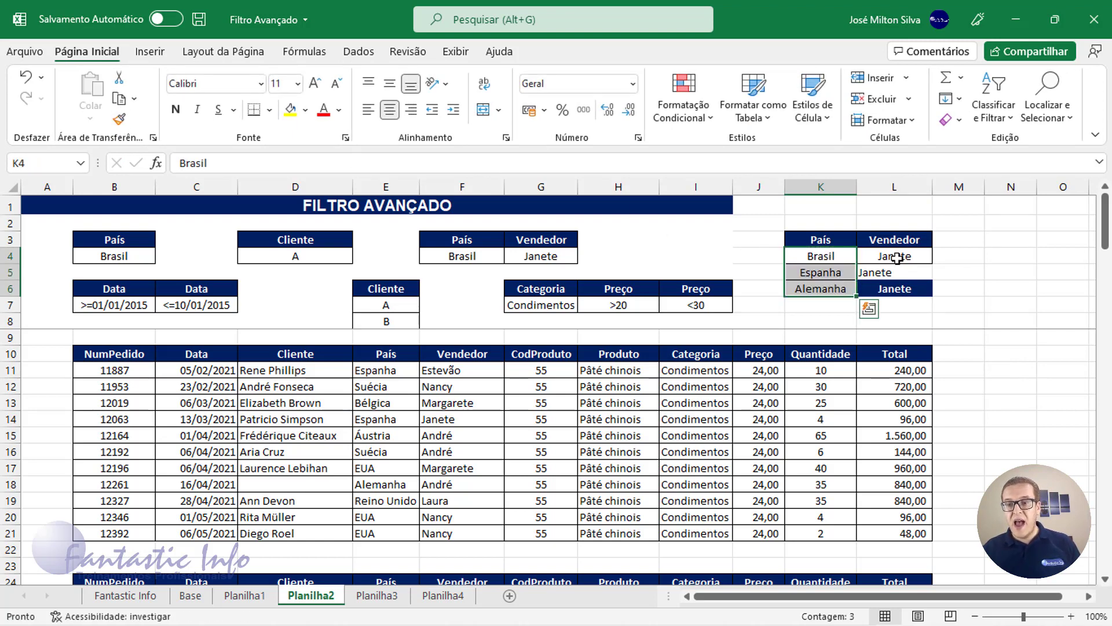
pyautogui.click(897, 256)
pyautogui.click(119, 119)
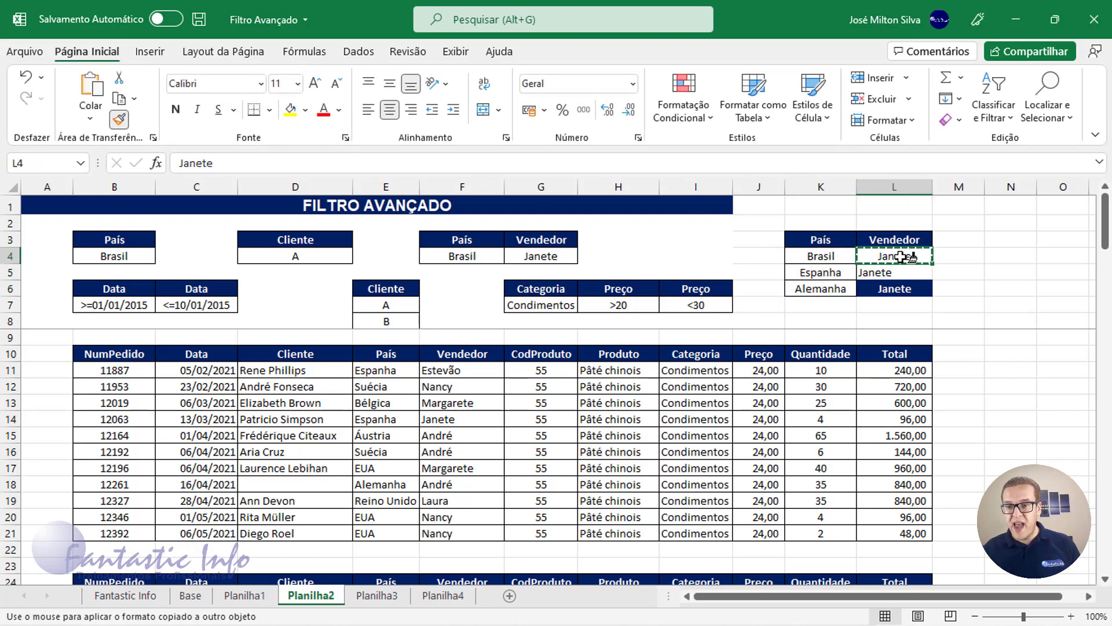
pyautogui.moveTo(900, 256); pyautogui.dragTo(911, 287)
# Delete the Janete entries in L5:L6, leaving Espanha and Alemanha without a Vendedor
pyautogui.click(834, 289)
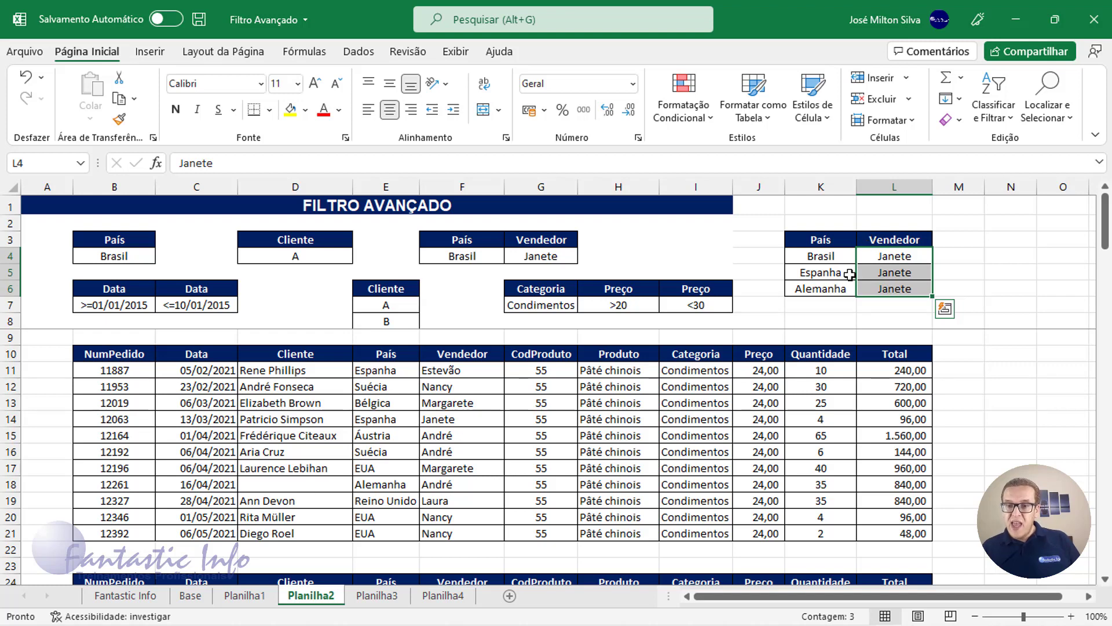
pyautogui.click(822, 274)
pyautogui.click(829, 260)
pyautogui.moveTo(835, 275); pyautogui.dragTo(840, 285)
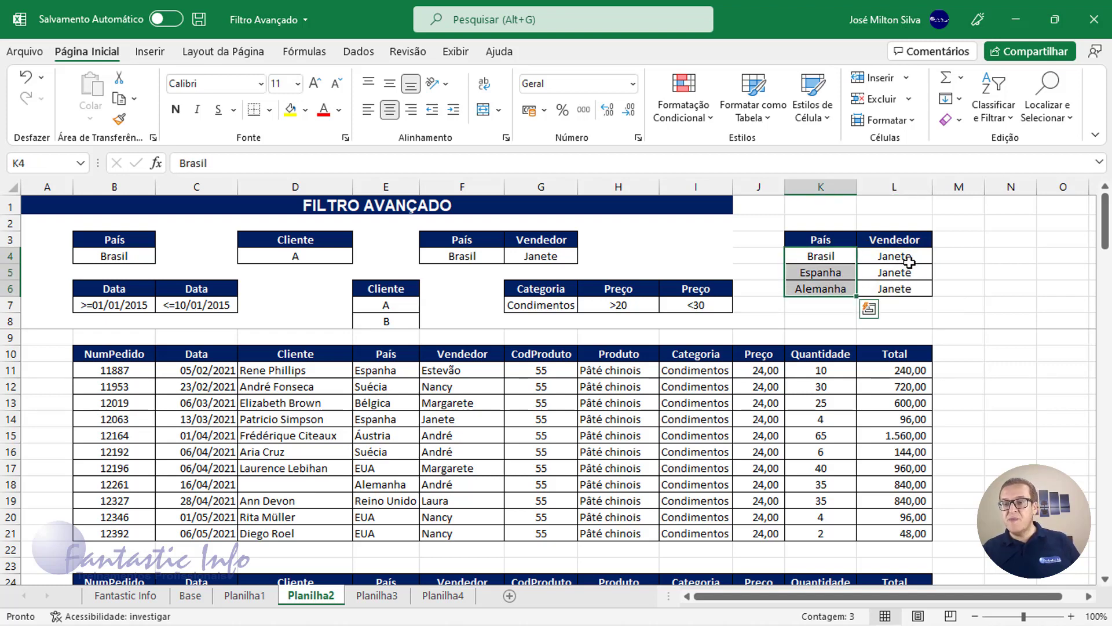
pyautogui.moveTo(913, 258); pyautogui.dragTo(914, 291)
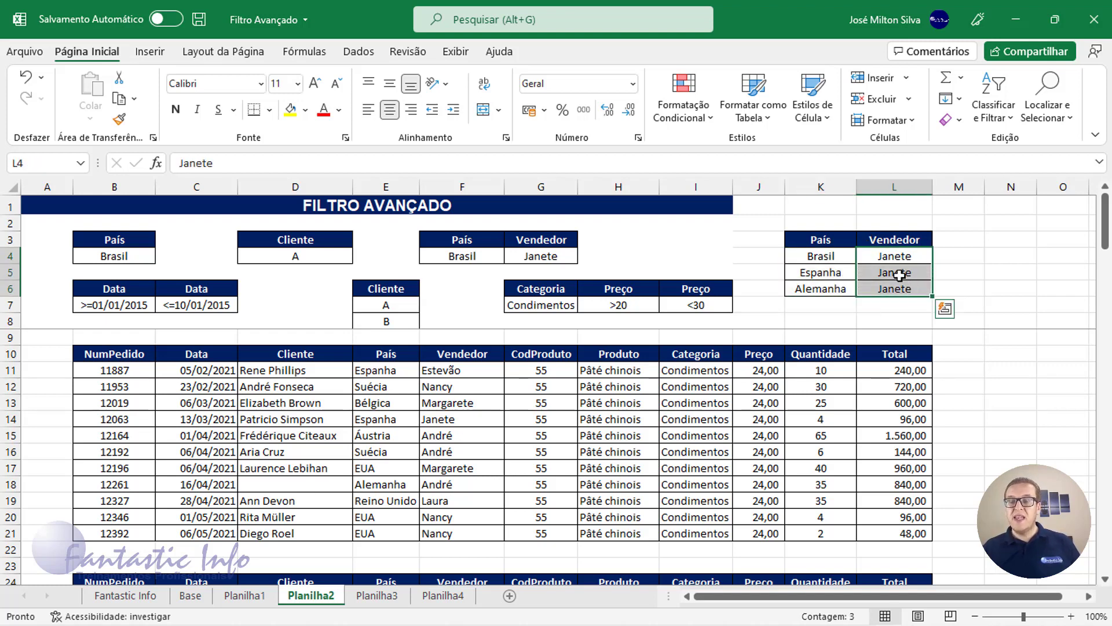
pyautogui.click(898, 273)
pyautogui.click(842, 255)
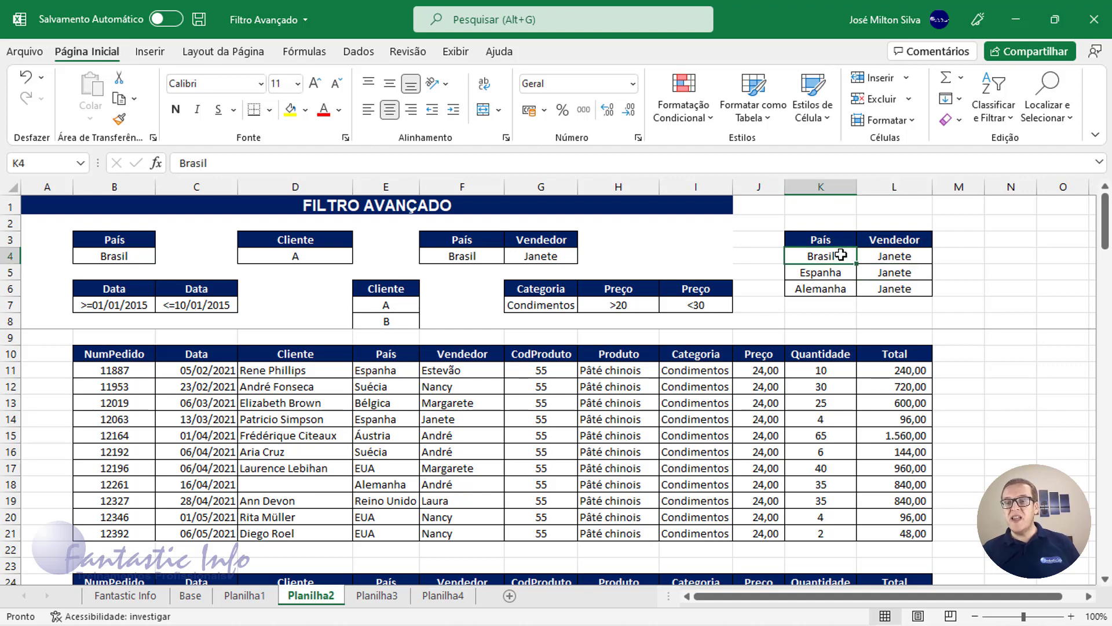
pyautogui.moveTo(904, 273); pyautogui.dragTo(915, 288)
pyautogui.press('Delete')
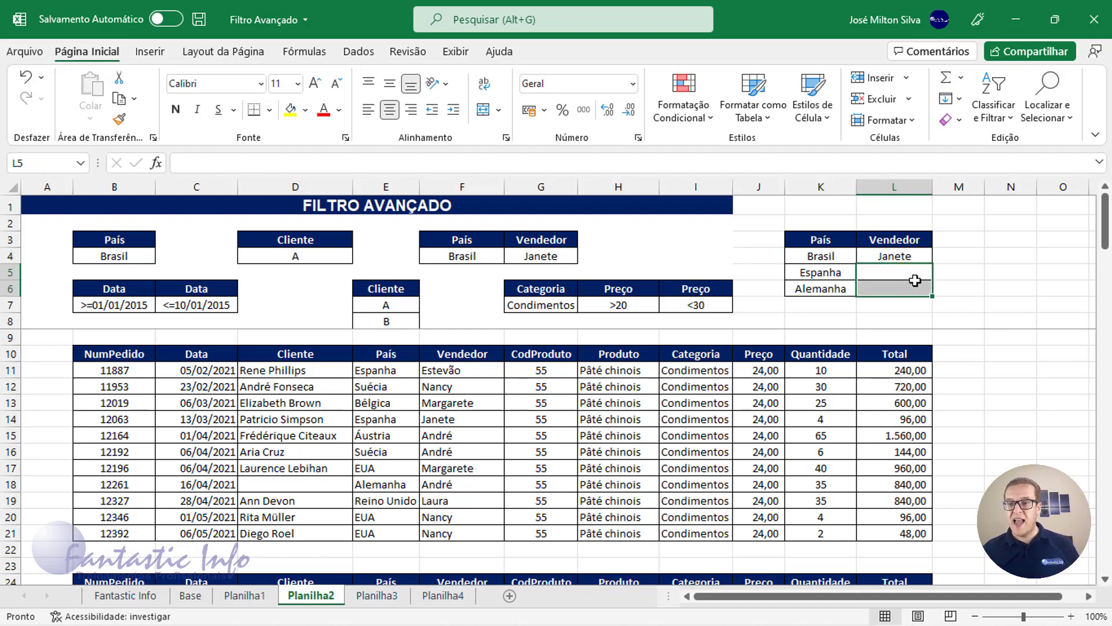
pyautogui.moveTo(835, 256); pyautogui.dragTo(892, 255)
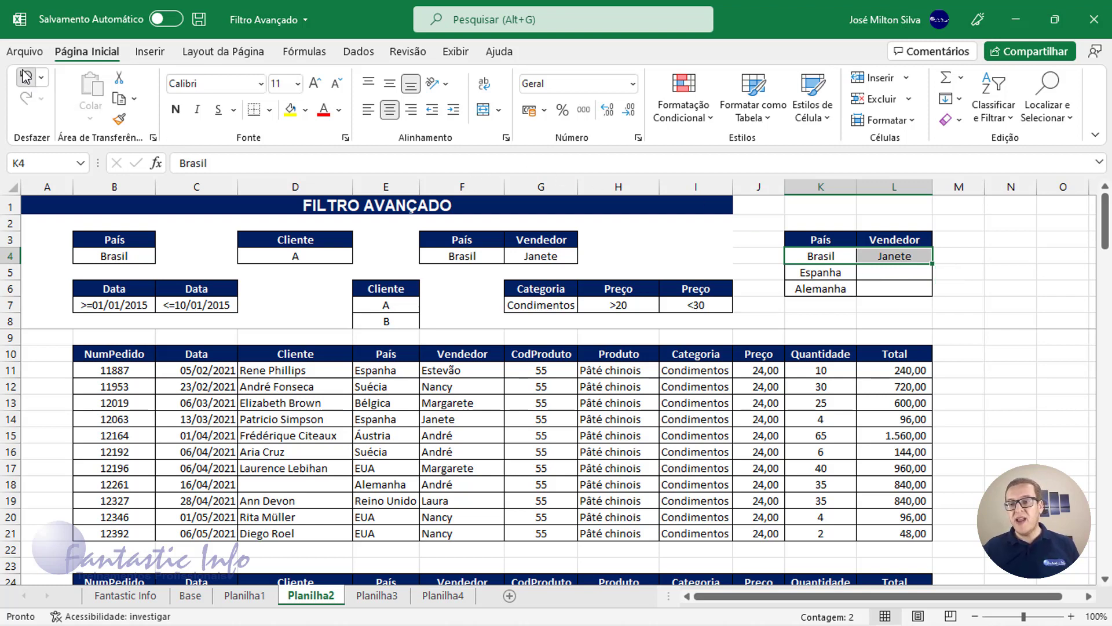
# Fill Janete from L4 down into L5:L6 and switch to the Planilha3 sheet
pyautogui.hotkey('ctrl', 'e')
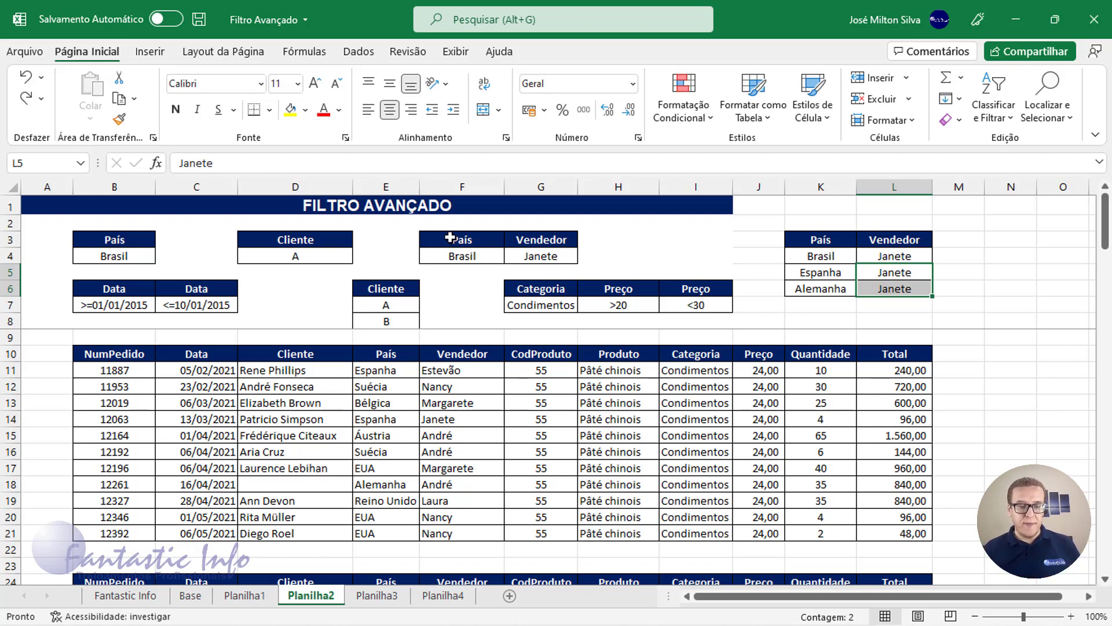
pyautogui.click(388, 601)
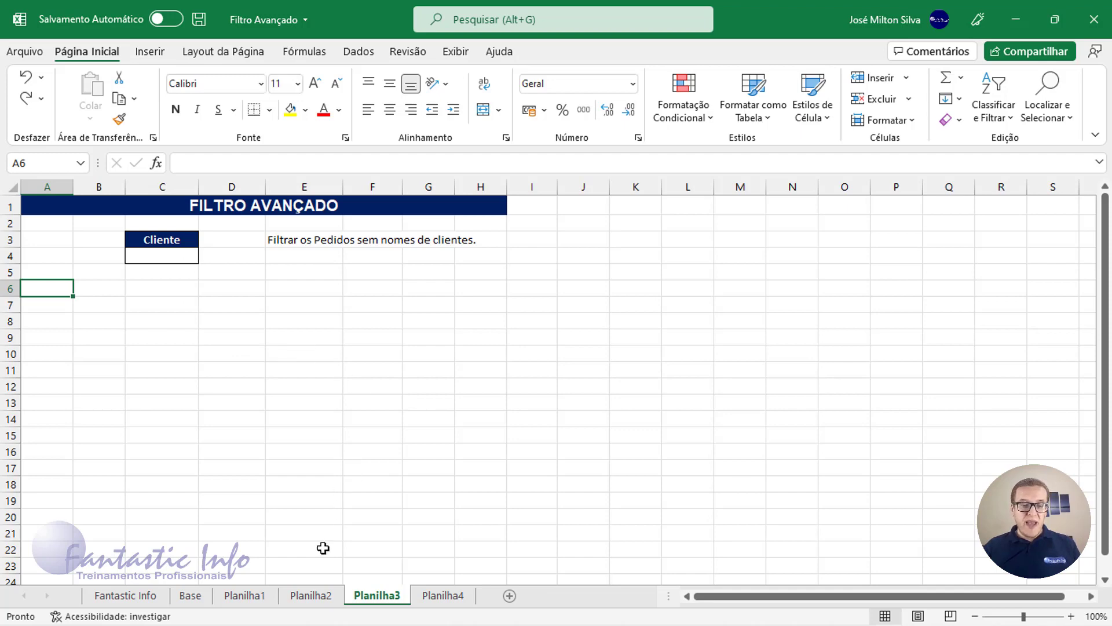
pyautogui.click(313, 597)
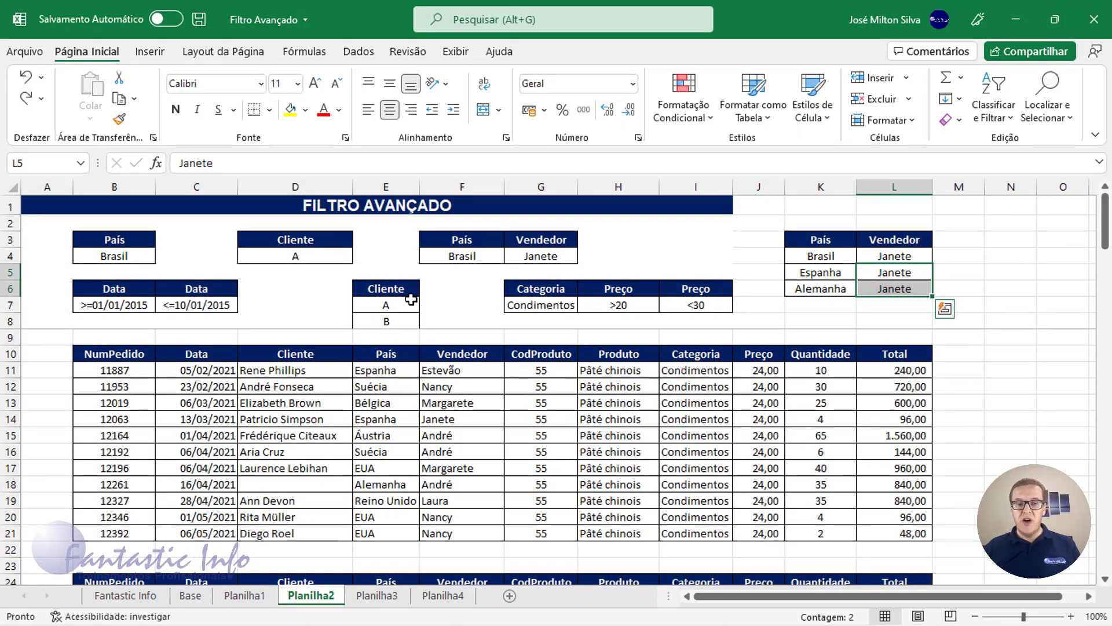
pyautogui.moveTo(118, 300); pyautogui.dragTo(197, 304)
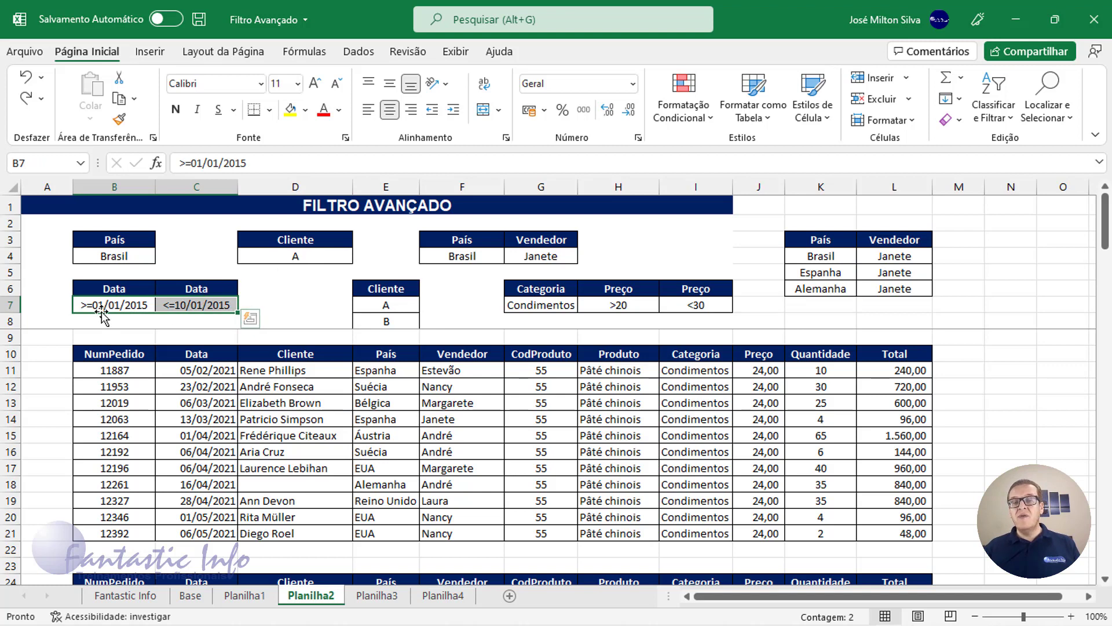
pyautogui.click(323, 262)
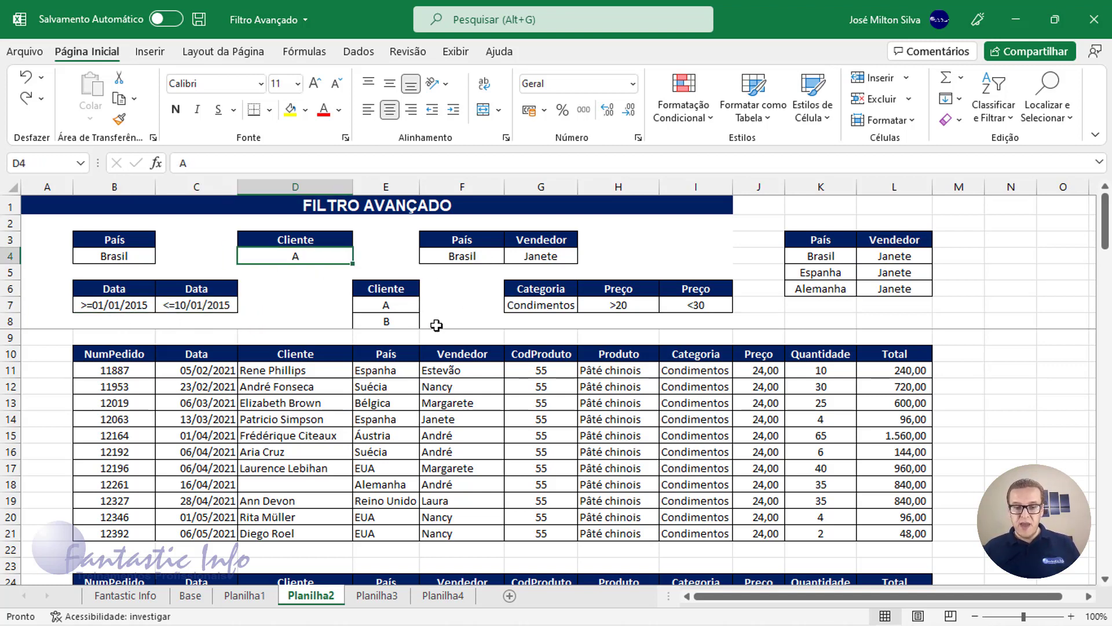
pyautogui.click(377, 596)
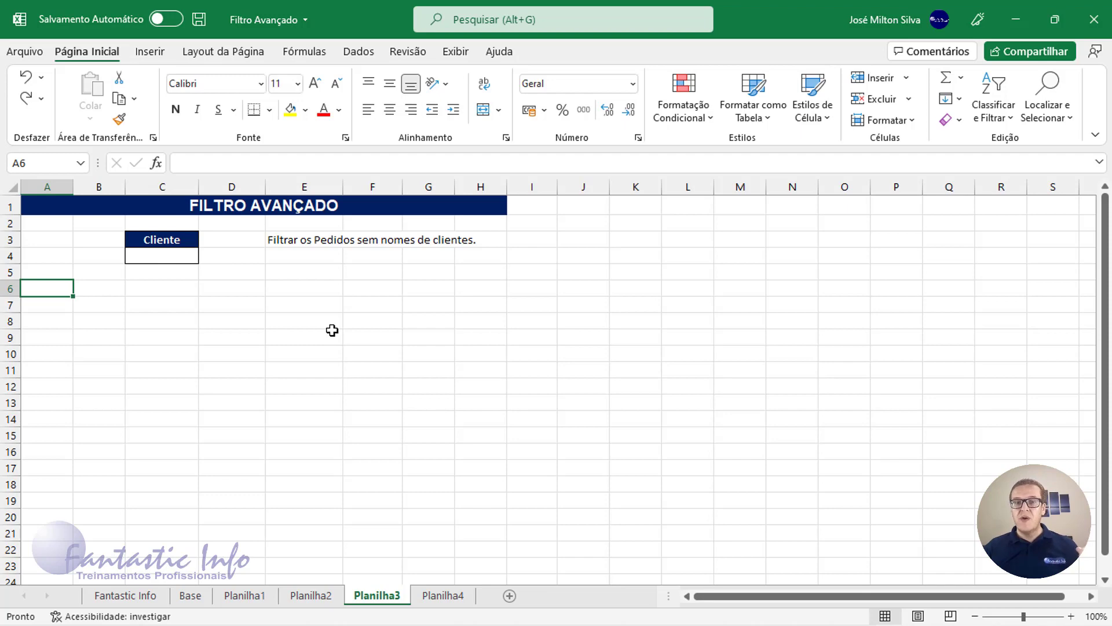
# Review the Planilha3 Cliente criterion and Planilha1 headers, then go to the Base sheet
pyautogui.moveTo(156, 236); pyautogui.dragTo(163, 252)
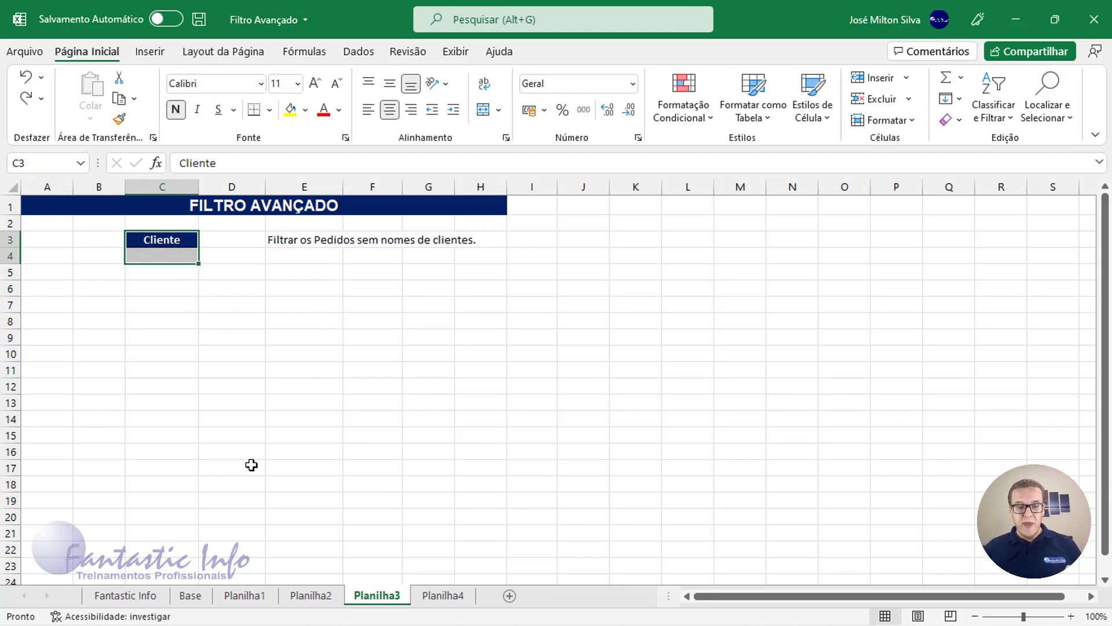
pyautogui.click(244, 595)
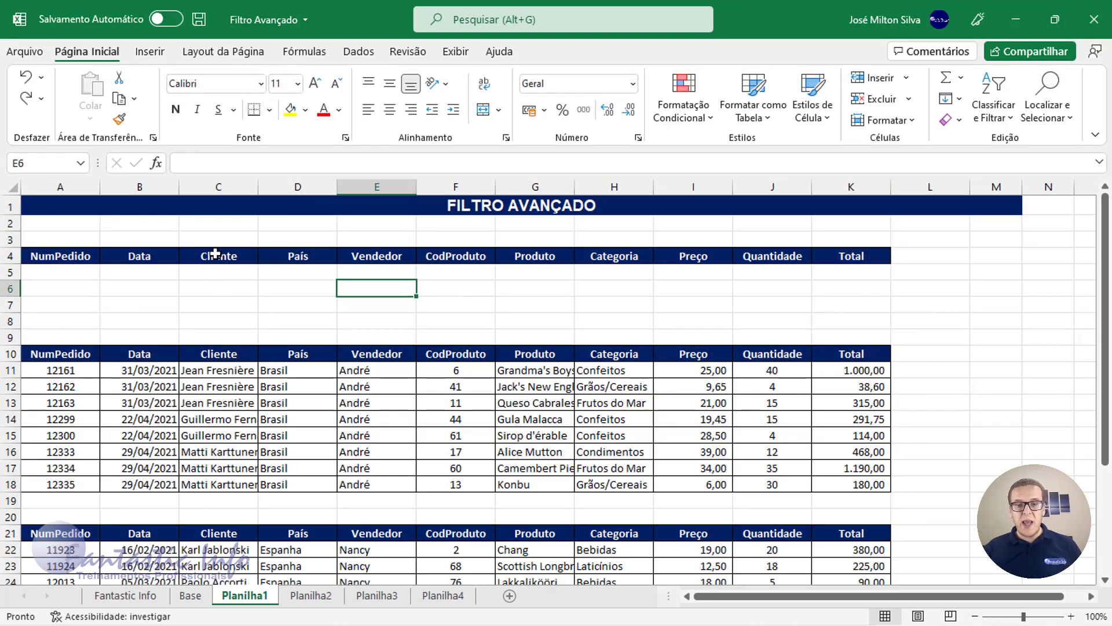
pyautogui.moveTo(216, 254); pyautogui.dragTo(626, 268)
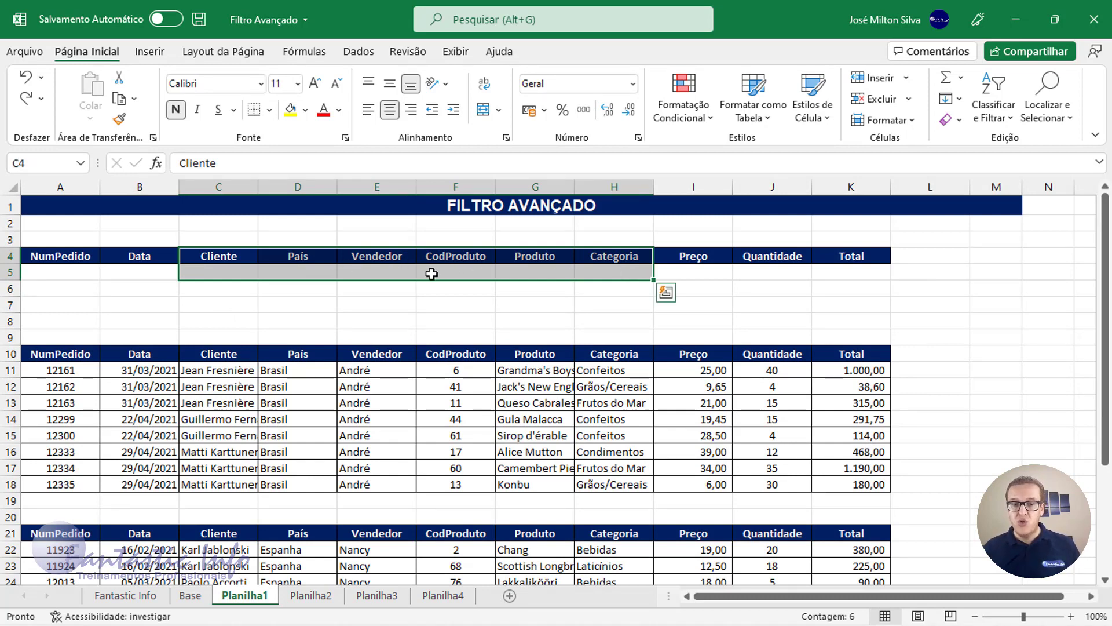
pyautogui.click(295, 272)
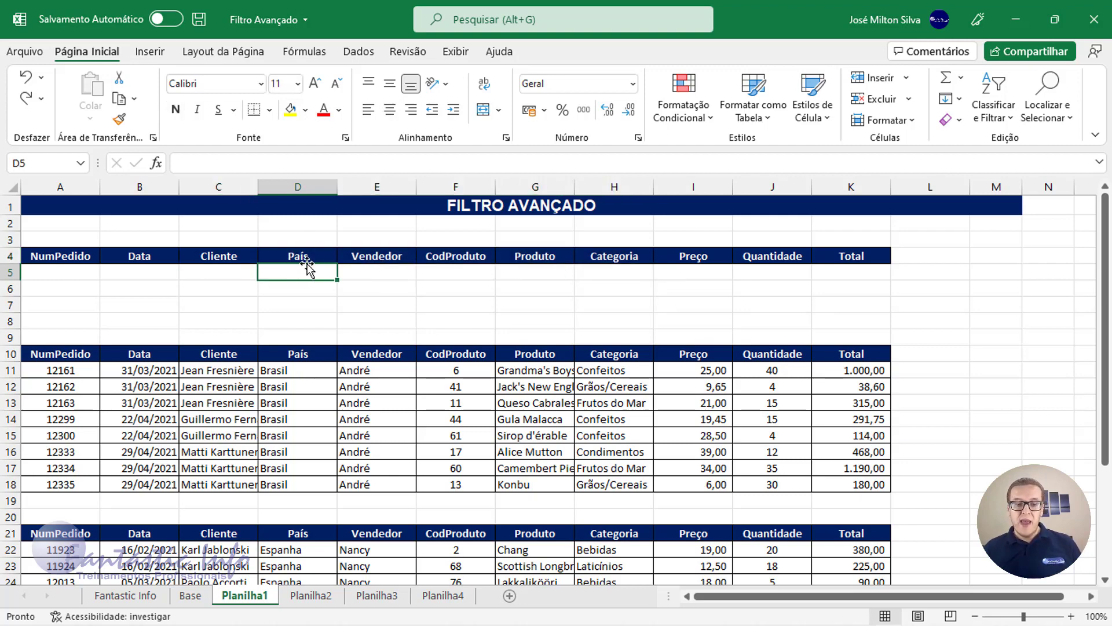
pyautogui.click(398, 598)
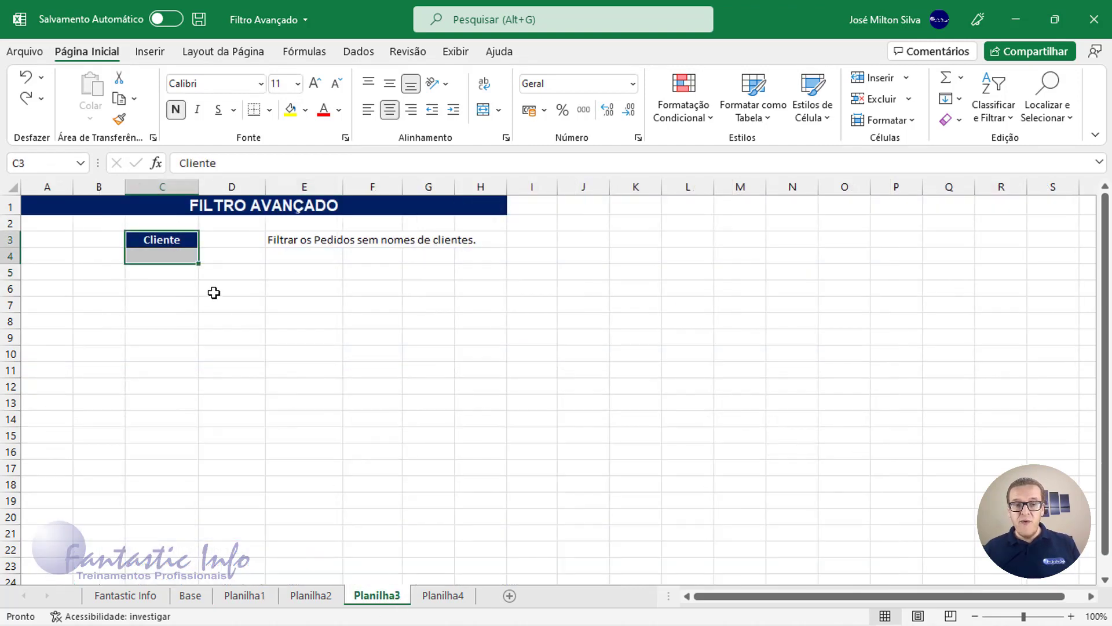
pyautogui.click(173, 257)
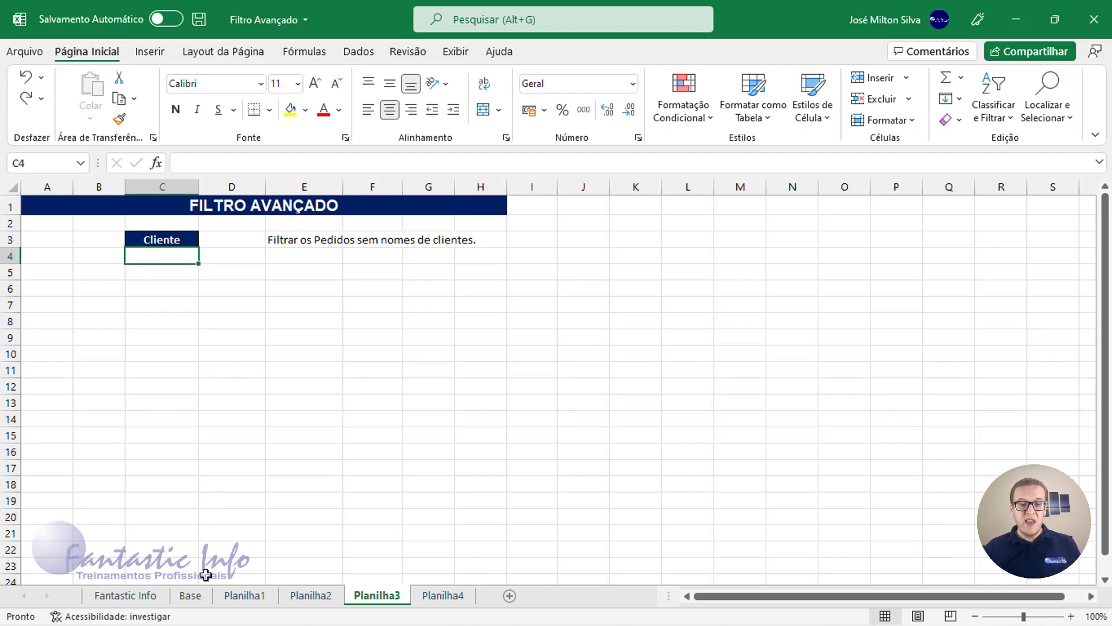
pyautogui.click(190, 595)
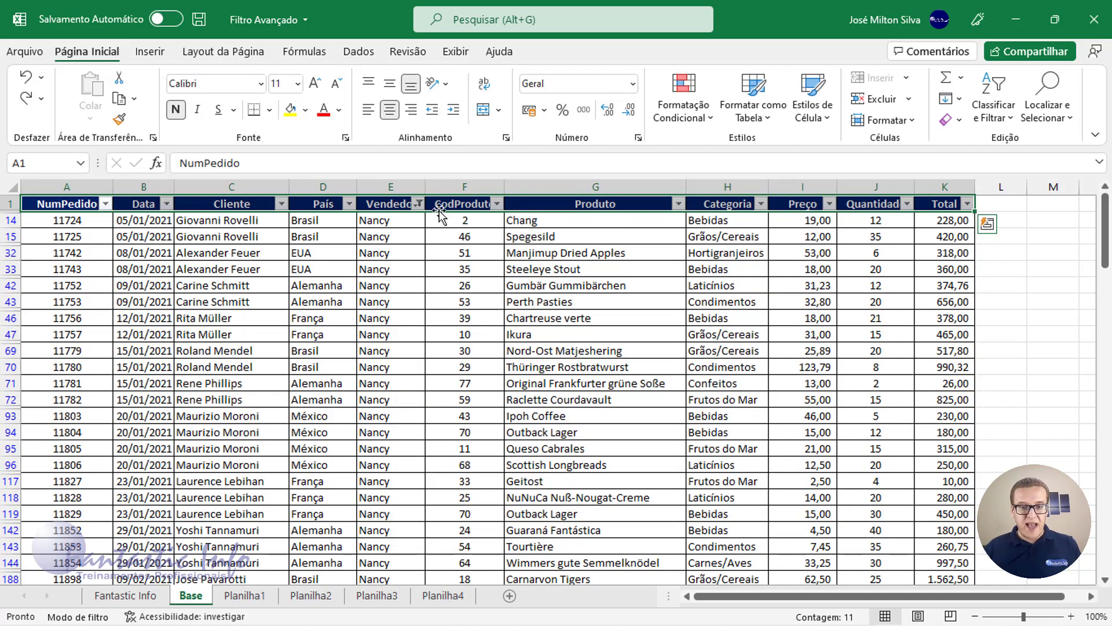
# Clear the Vendedor filter on the Base table so all orders show again
pyautogui.click(418, 203)
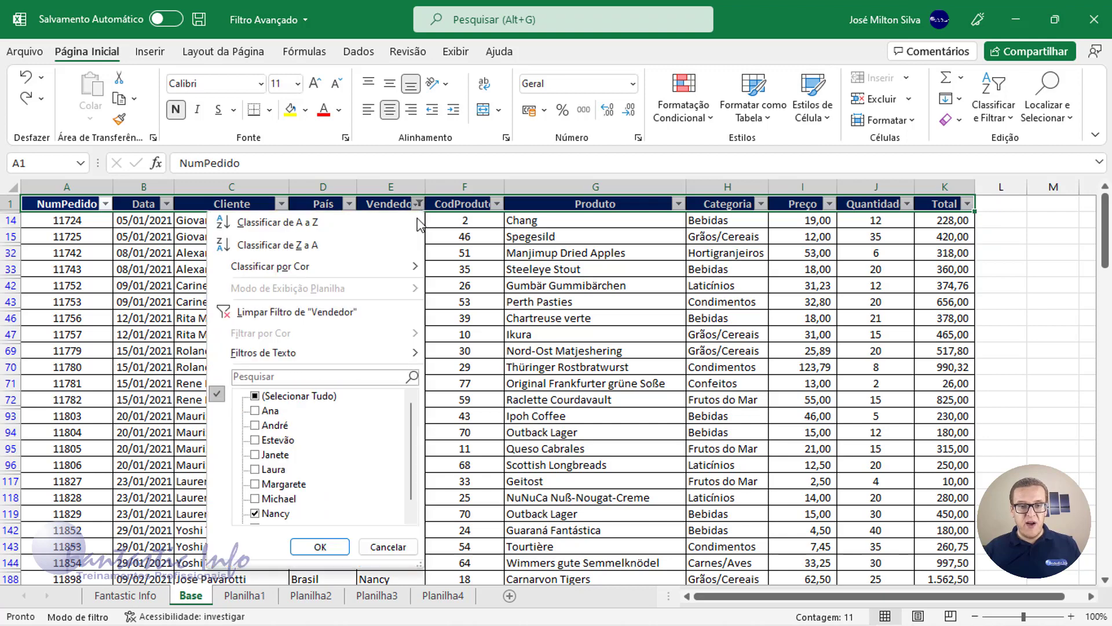
pyautogui.click(265, 315)
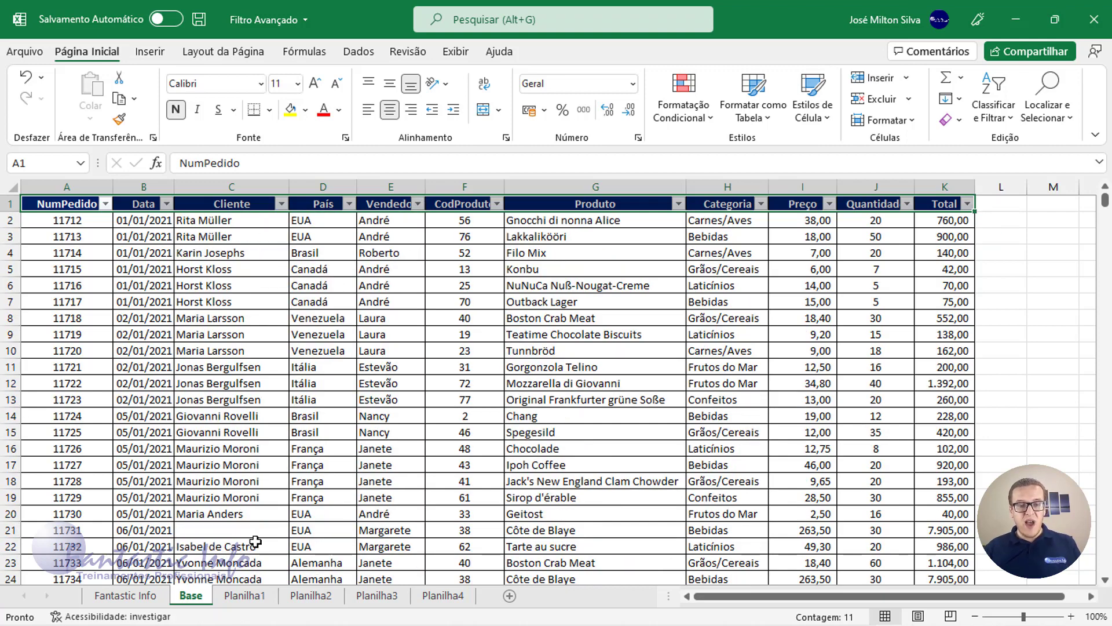
pyautogui.click(219, 530)
pyautogui.scroll(-1, 220, 524)
pyautogui.scroll(-2, 230, 408)
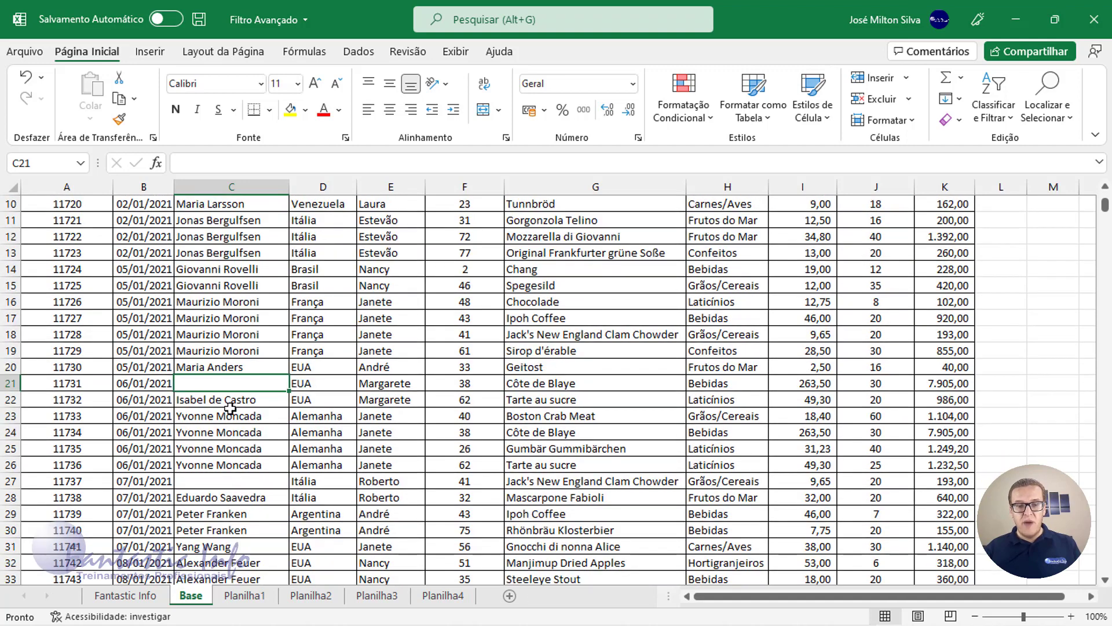
pyautogui.scroll(-3, 224, 374)
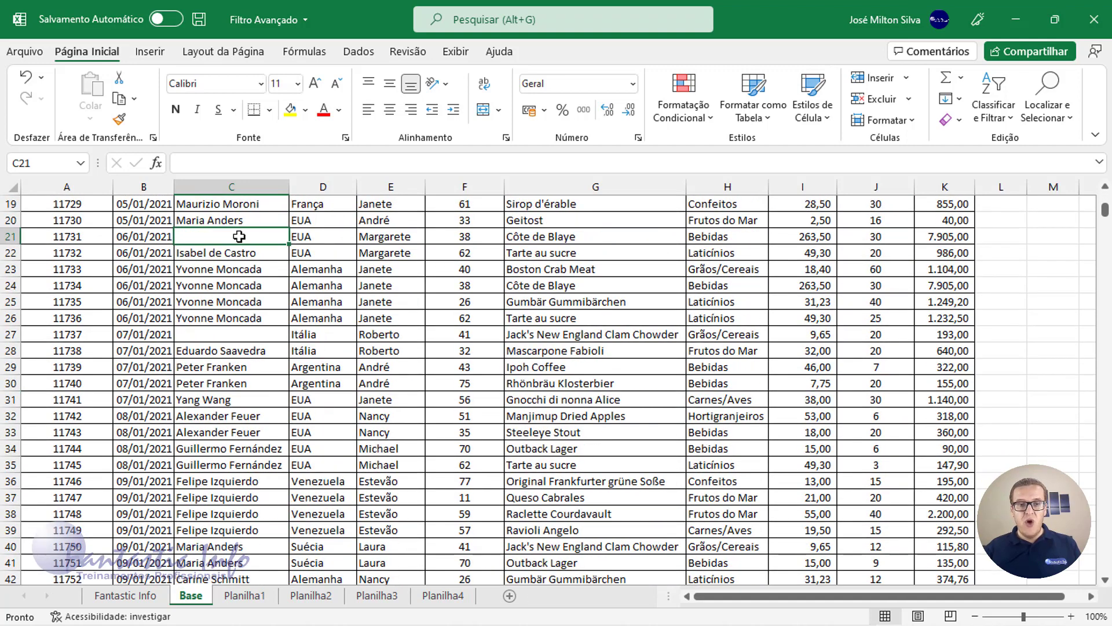
# Temporarily fill the blank Cliente cells C21 and C27 yellow, then undo both highlights
pyautogui.click(291, 110)
pyautogui.click(255, 334)
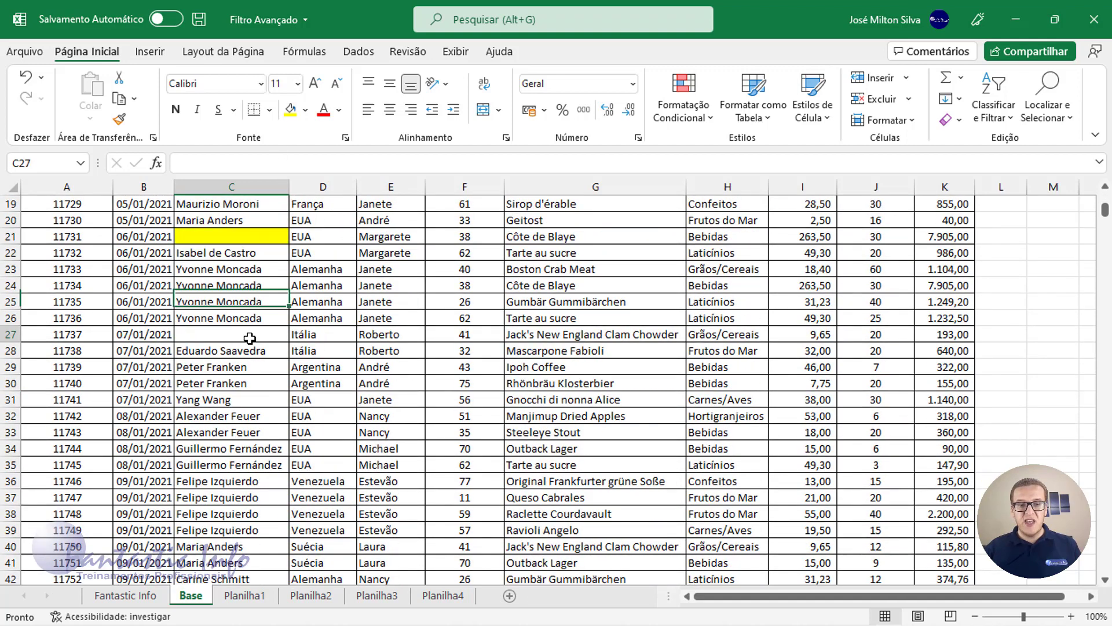
pyautogui.click(297, 115)
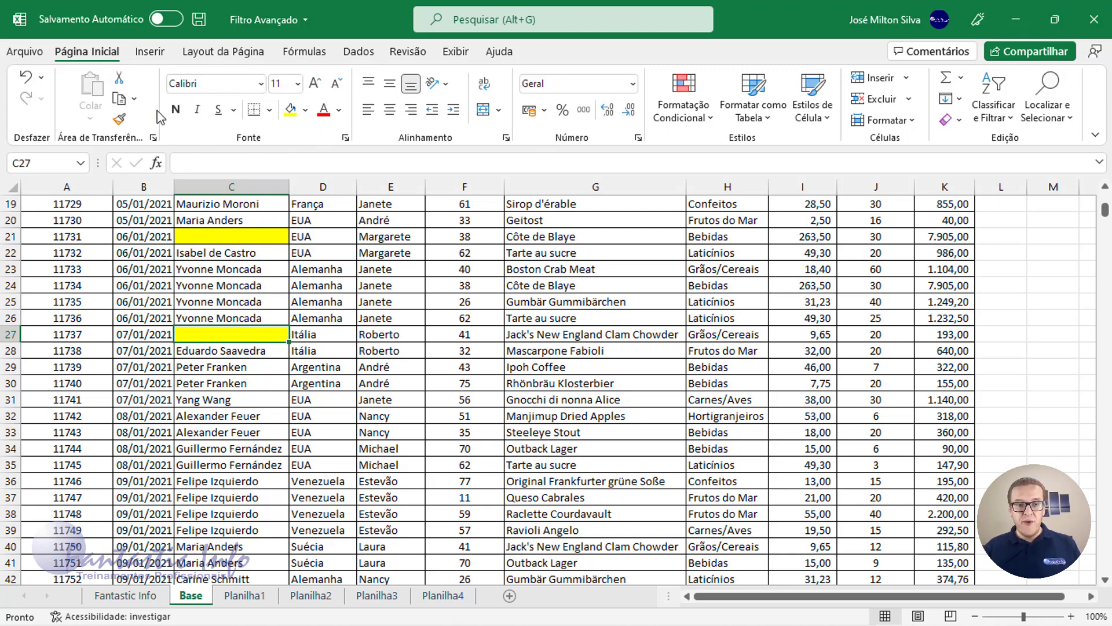
pyautogui.click(26, 77)
pyautogui.click(25, 77)
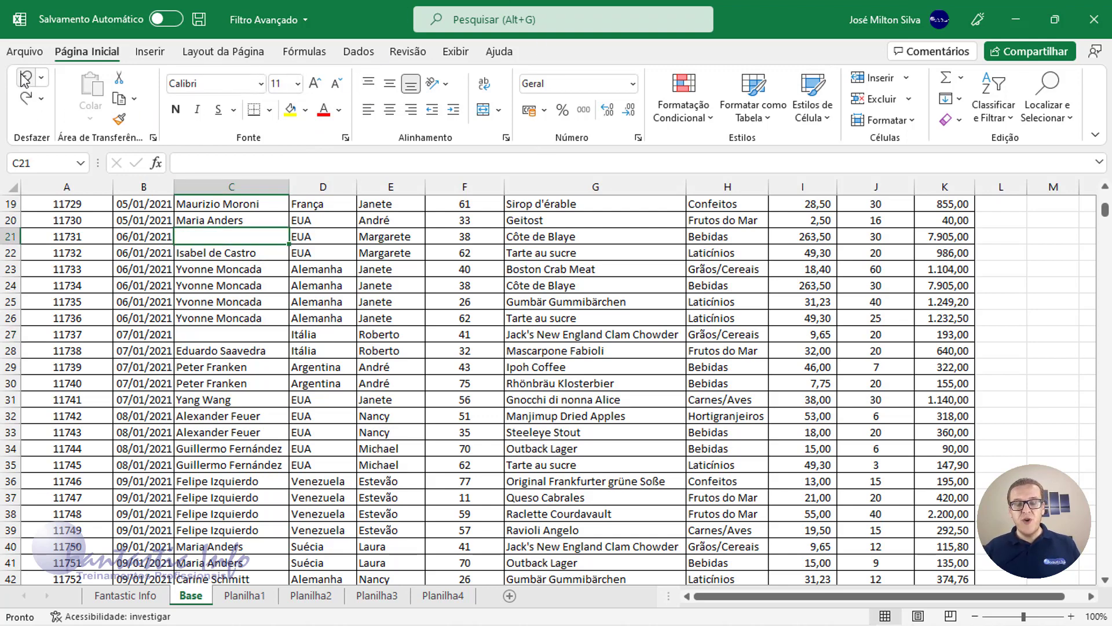
pyautogui.scroll(6, 210, 275)
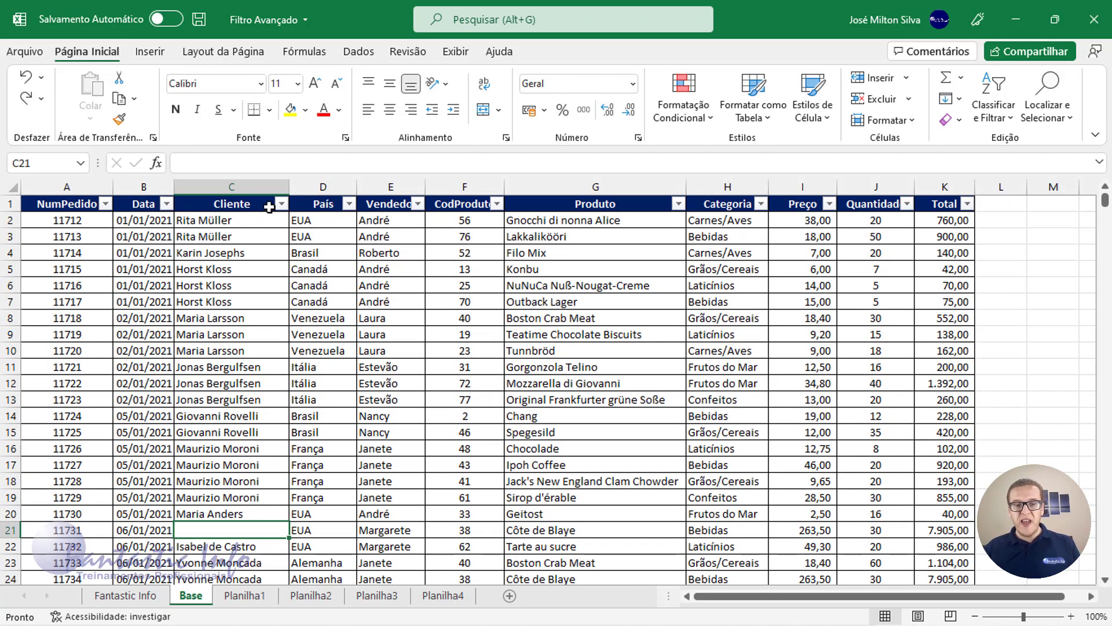
# Filter the Base Cliente column to show only (Vazias) blank-client orders
pyautogui.click(281, 204)
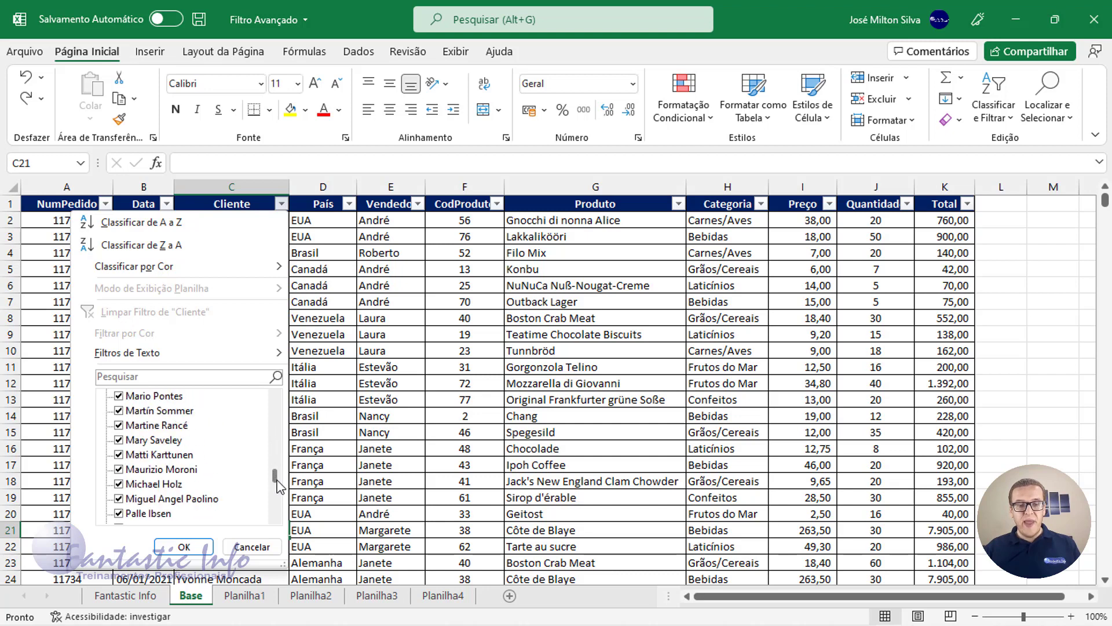
pyautogui.moveTo(277, 412); pyautogui.dragTo(275, 502)
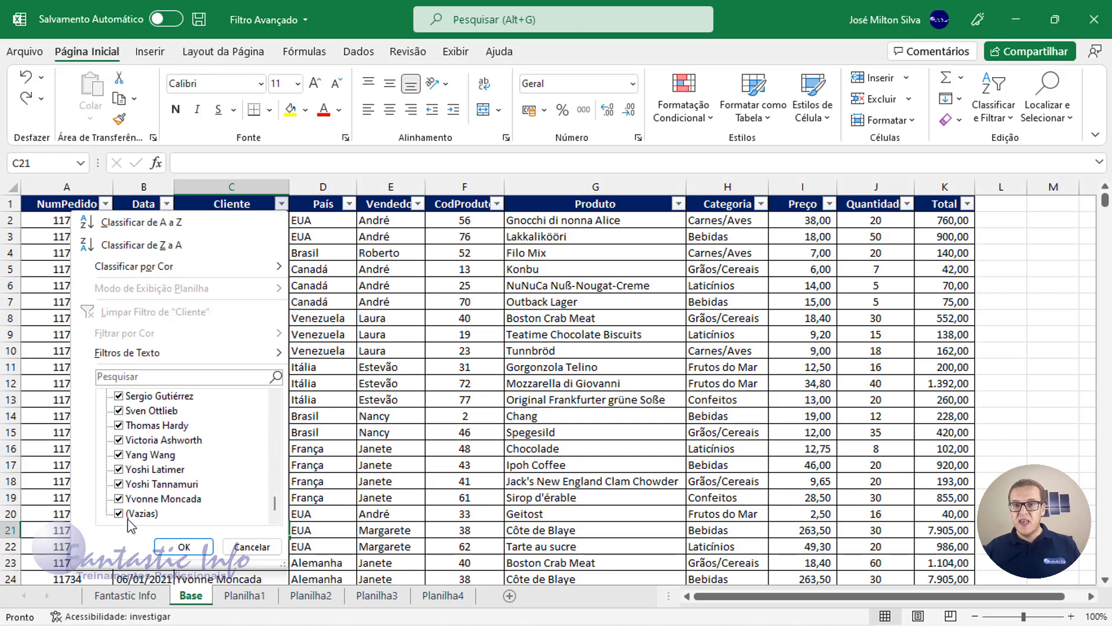
pyautogui.moveTo(276, 503)
pyautogui.mouseDown()
pyautogui.moveTo(276, 408)
pyautogui.moveTo(275, 501)
pyautogui.mouseUp()
pyautogui.click(119, 396)
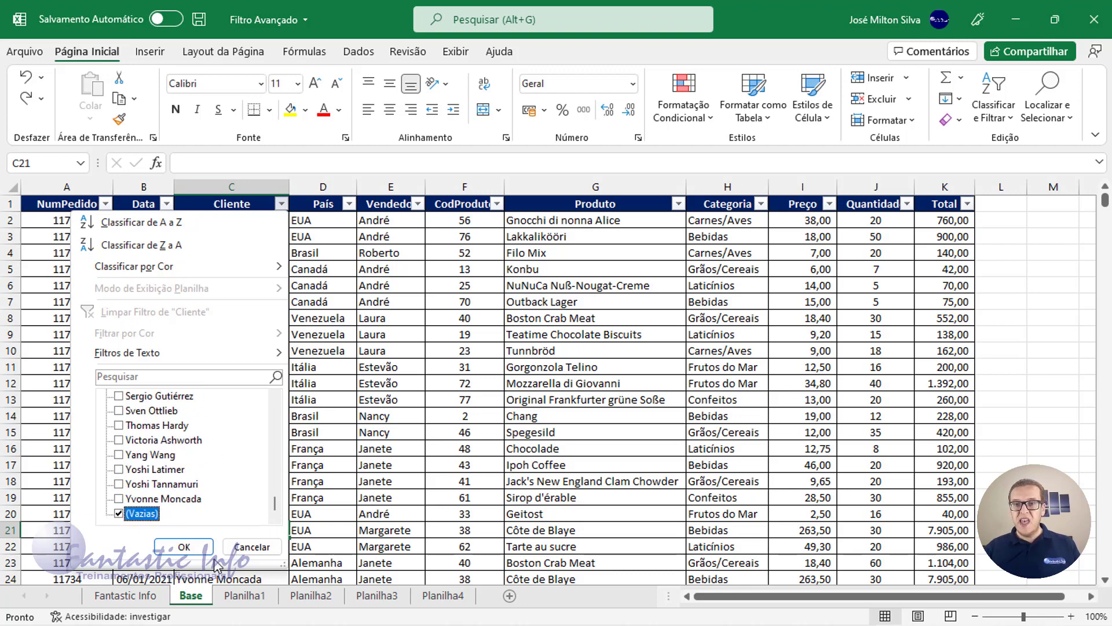
pyautogui.click(184, 548)
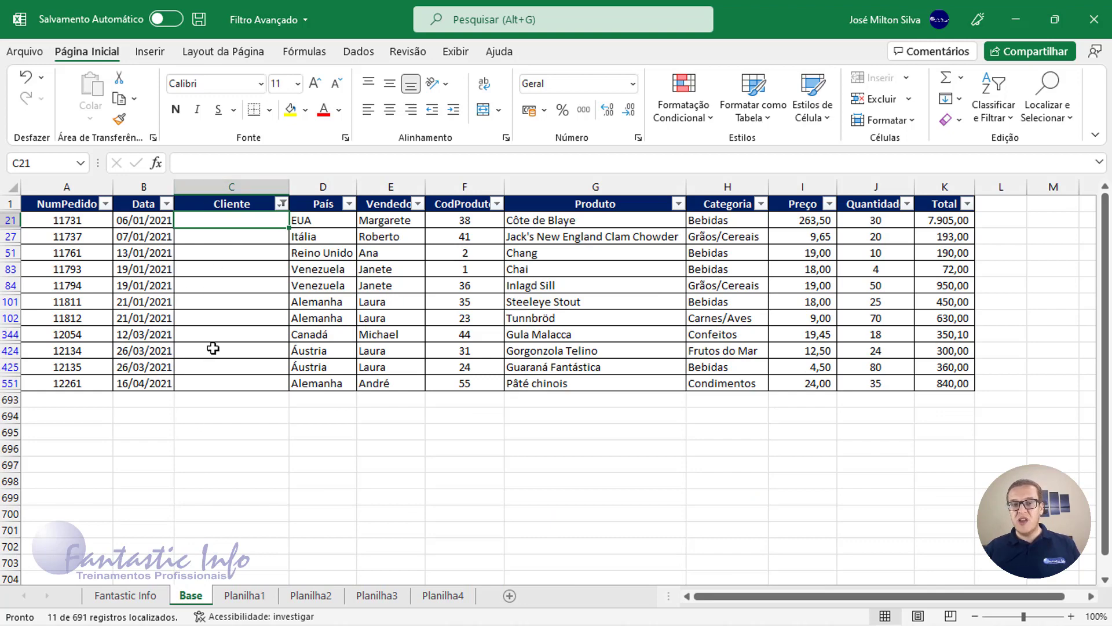
# Clear the filter from the Base table and go to the Planilha3 sheet
pyautogui.click(359, 52)
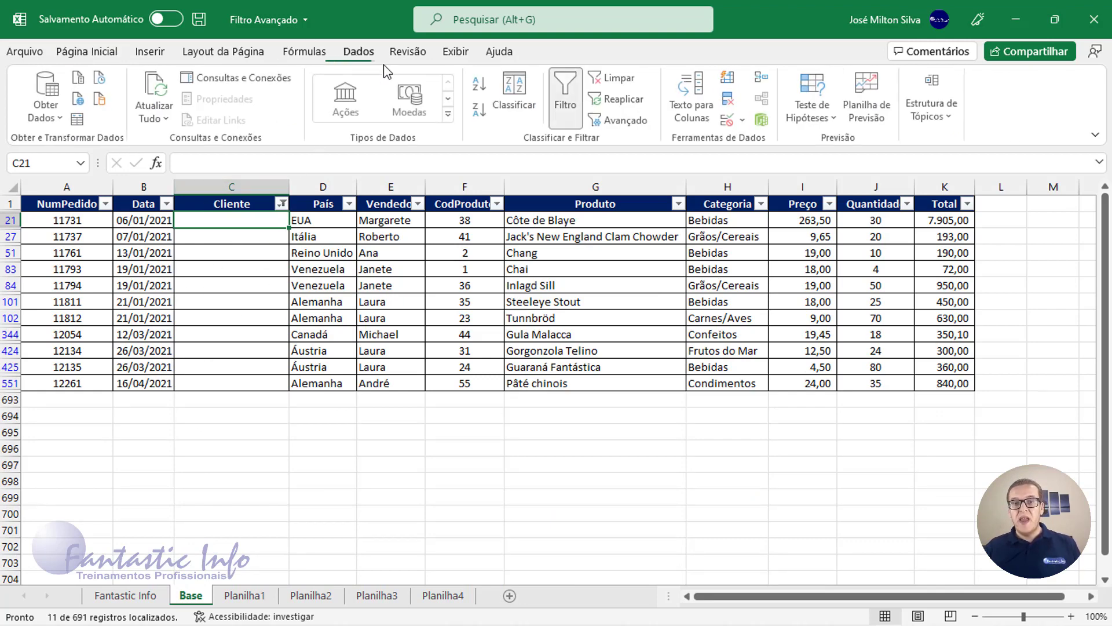
pyautogui.click(615, 77)
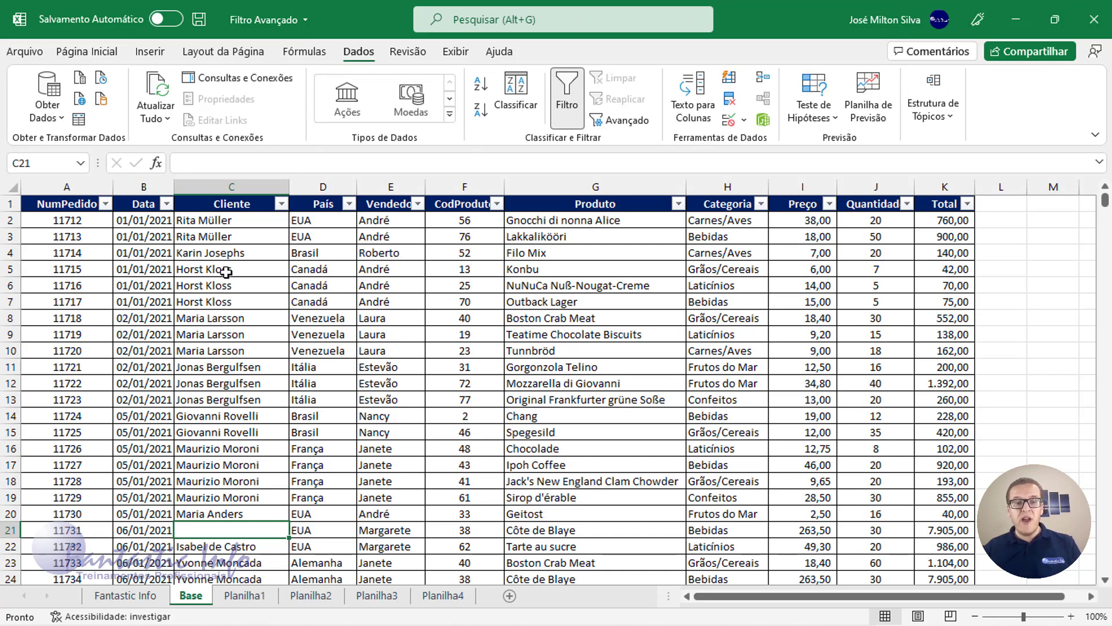
pyautogui.click(377, 595)
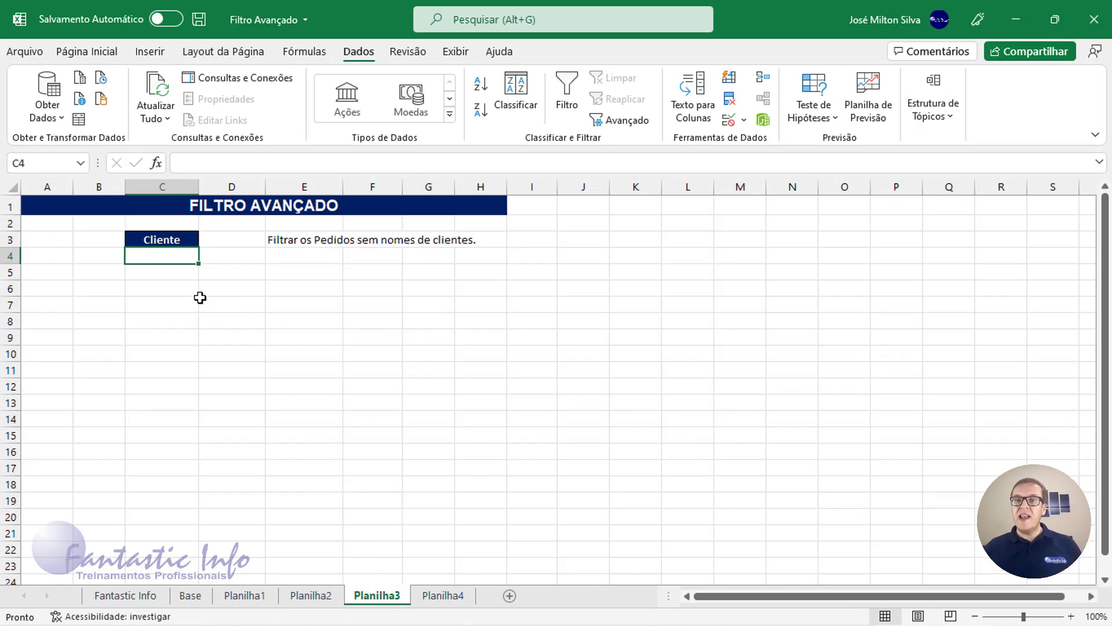
# Enter a lone '=' in C4 as the blank-Cliente criterion
pyautogui.click(154, 286)
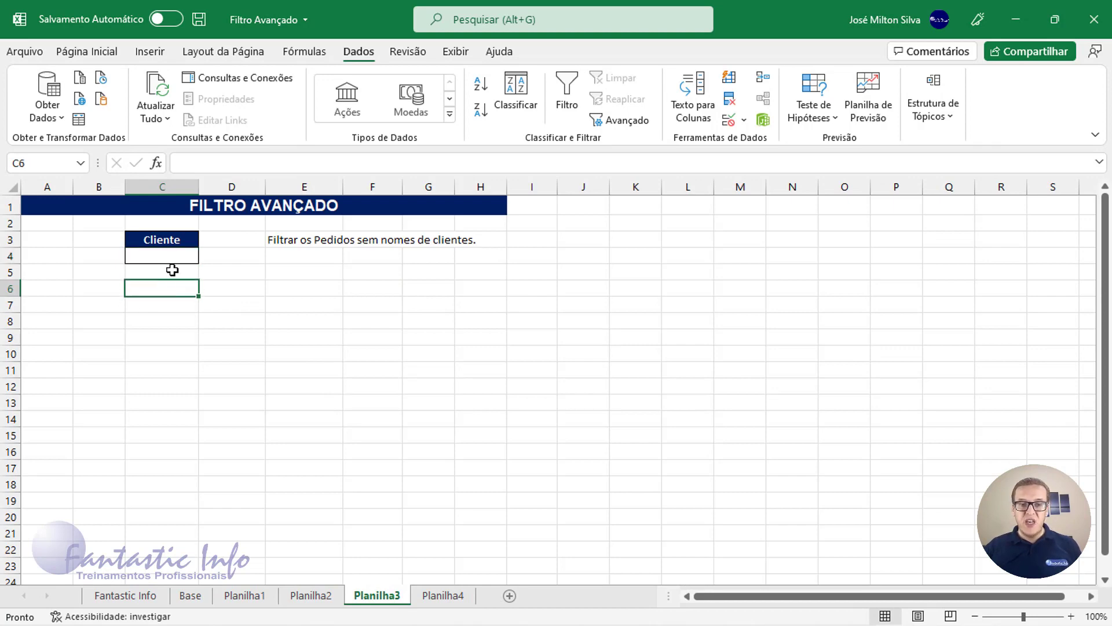
pyautogui.click(158, 259)
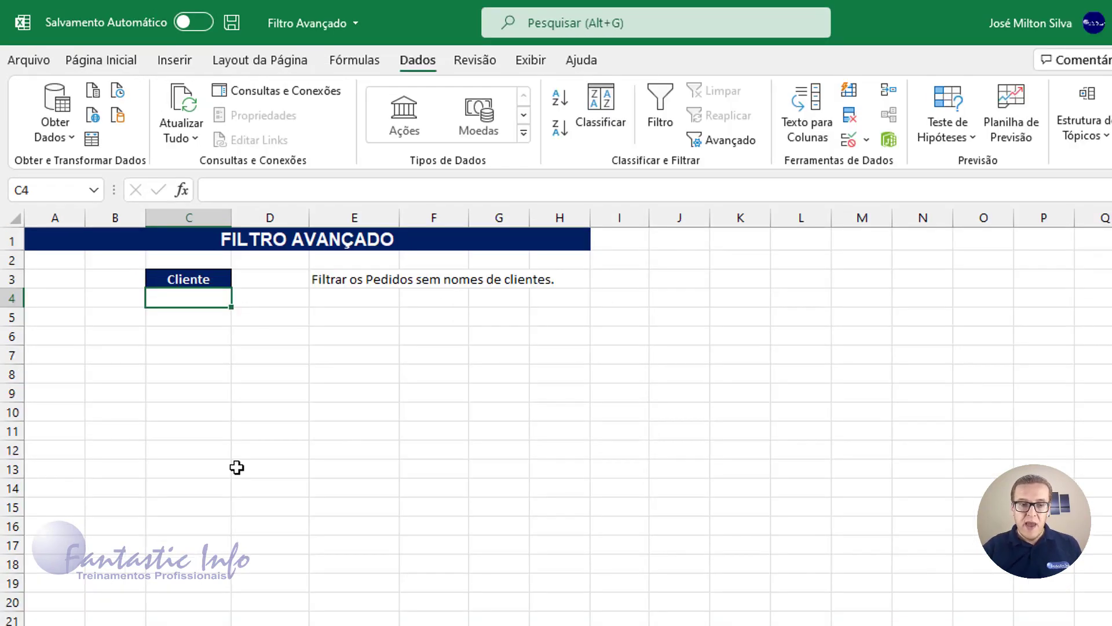
pyautogui.write('=')
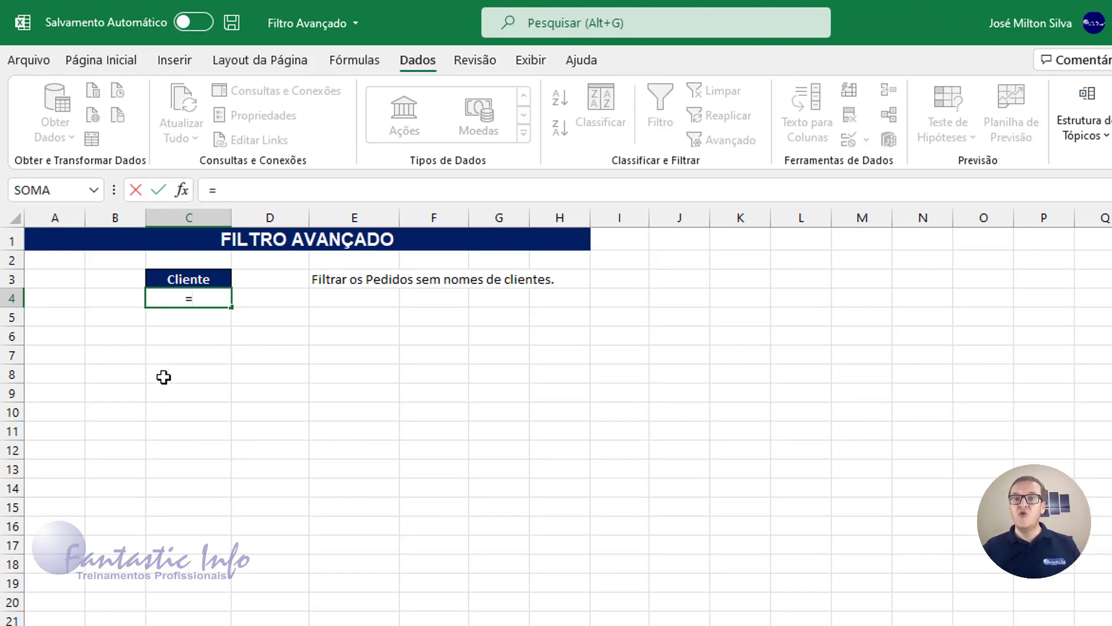
pyautogui.click(200, 339)
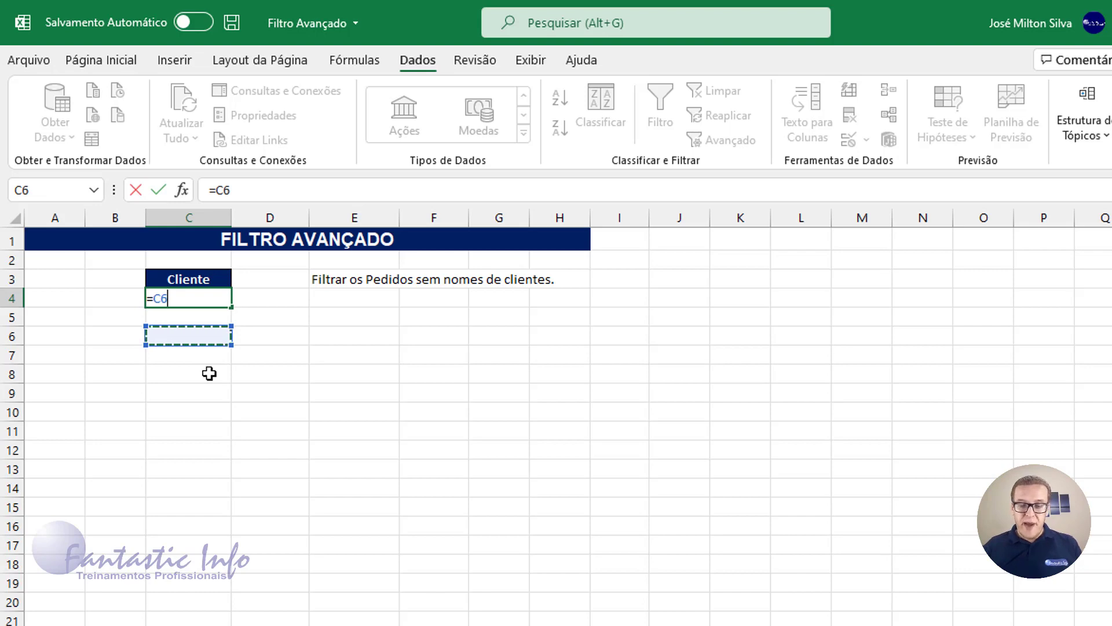
pyautogui.press('BackSpace')
pyautogui.press('BackSpace')
pyautogui.press('Return')
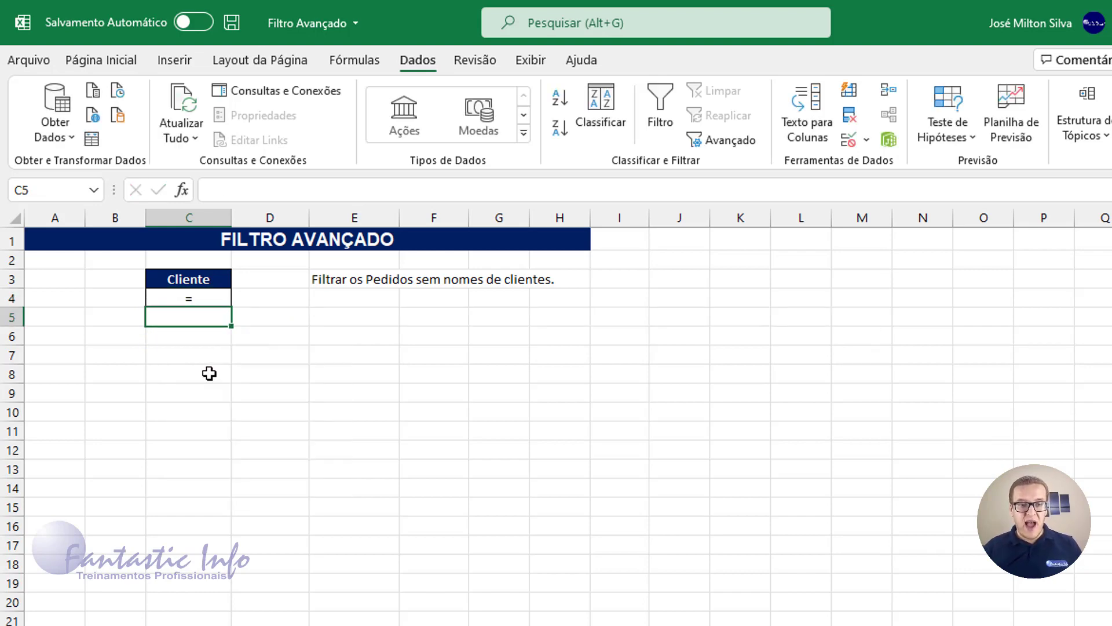
pyautogui.click(186, 357)
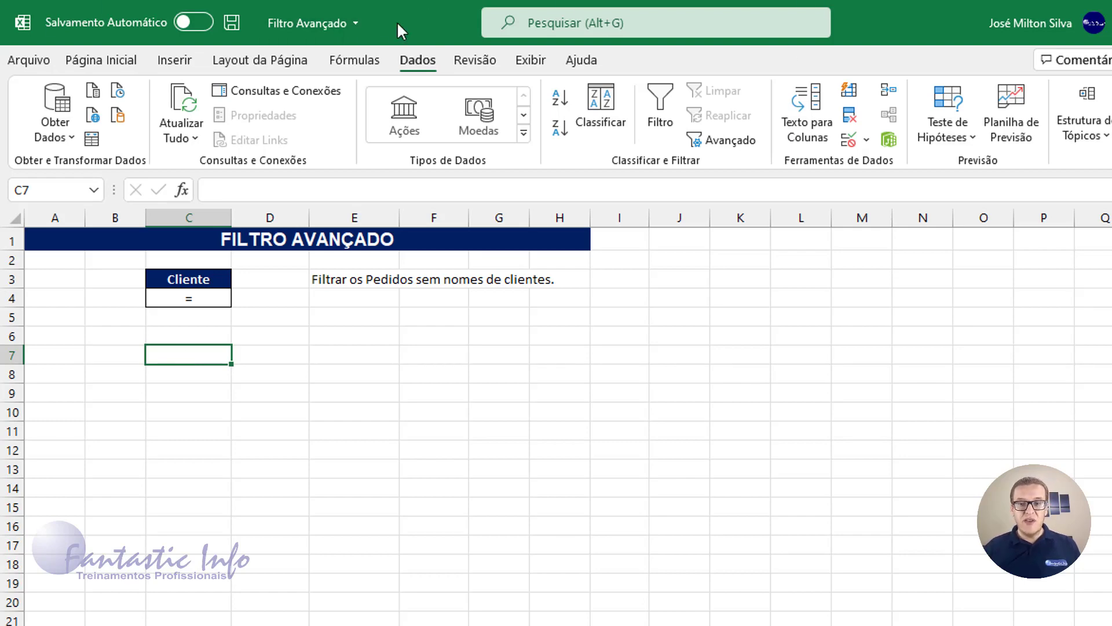
# Run Advanced Filter on list PEDIDOS with criteria C3:C4, copying results to C7
pyautogui.click(731, 140)
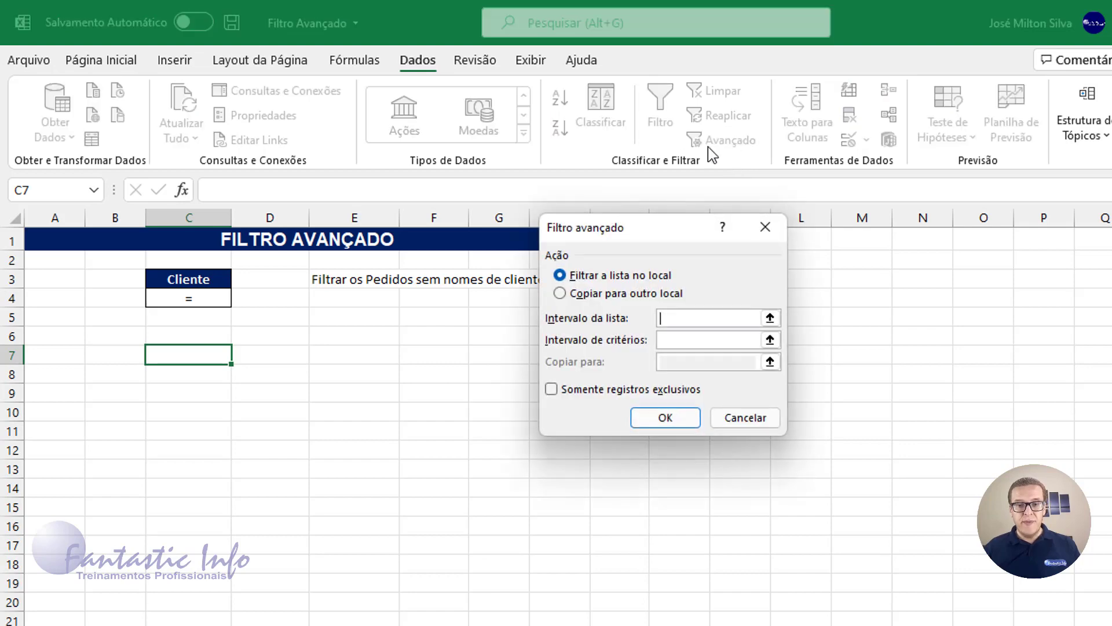
pyautogui.click(579, 296)
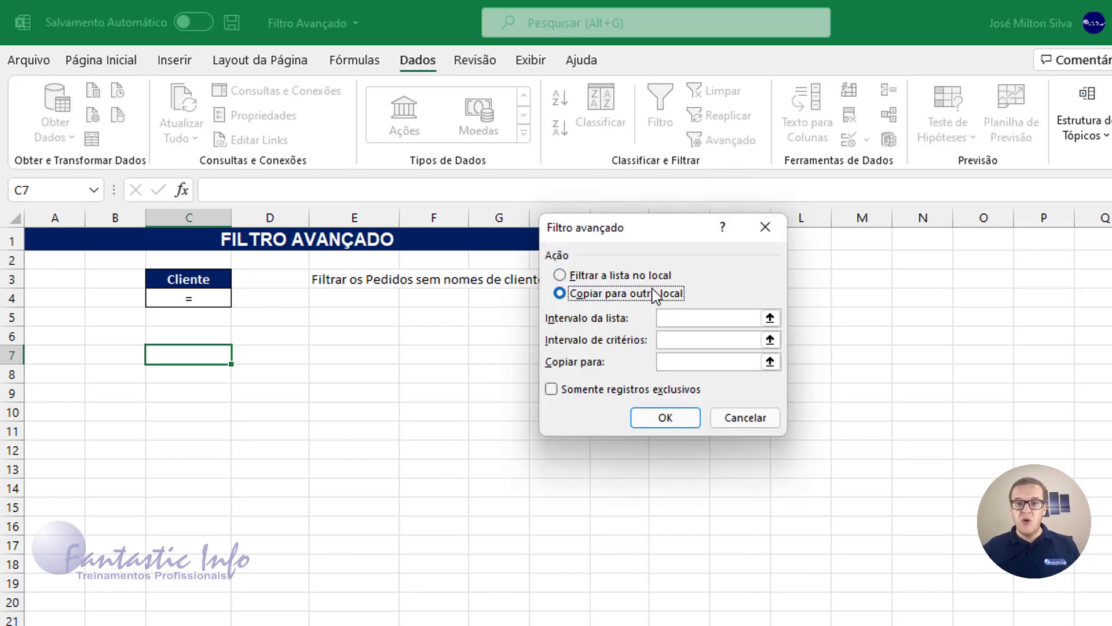
pyautogui.click(695, 318)
pyautogui.write('pedi')
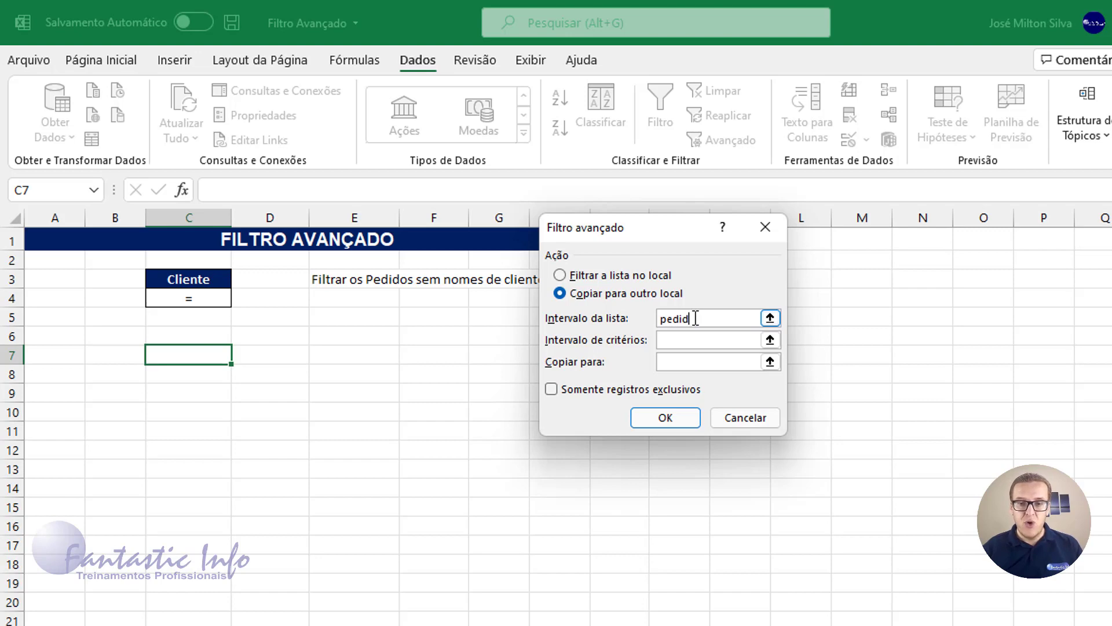
pyautogui.press('BackSpace')
pyautogui.press('BackSpace')
pyautogui.press('BackSpace')
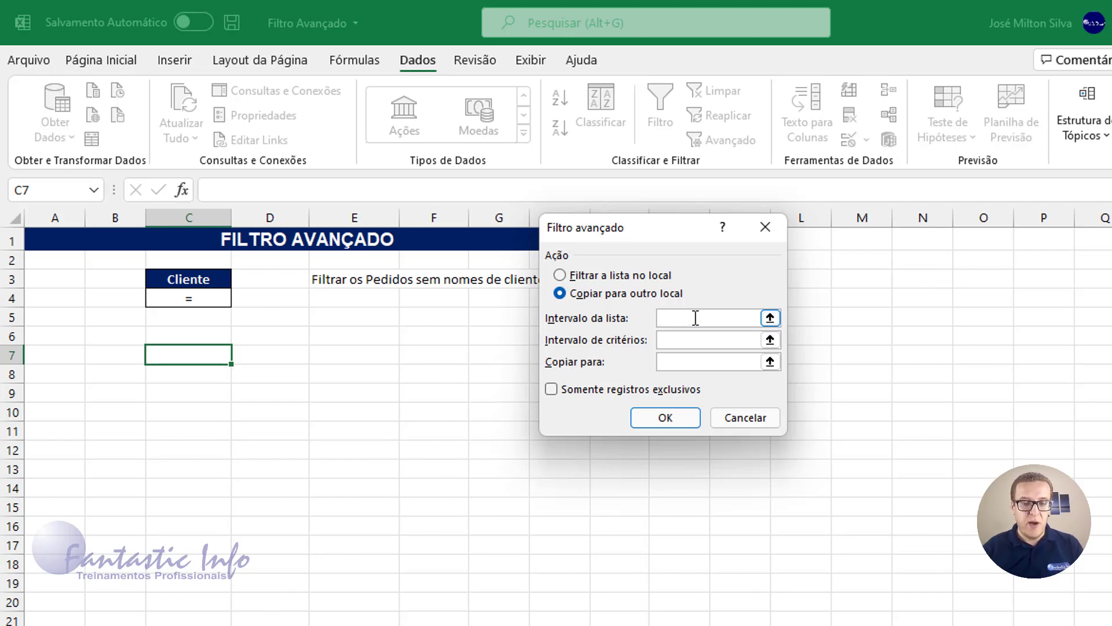
pyautogui.write('PEDIDOS')
pyautogui.click(700, 343)
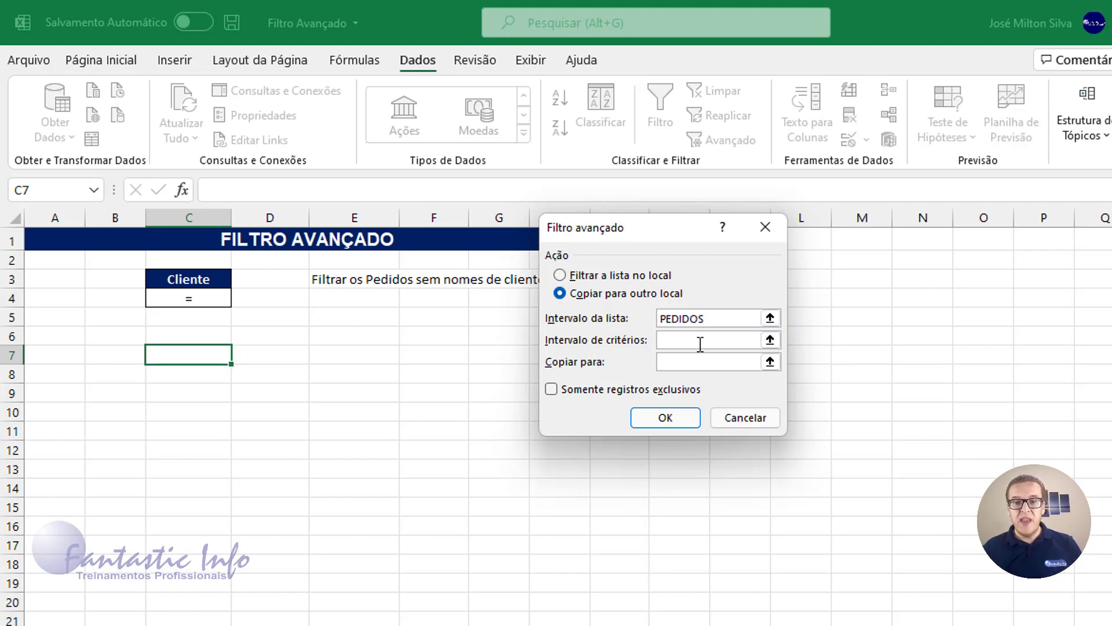
pyautogui.moveTo(177, 279); pyautogui.dragTo(197, 298)
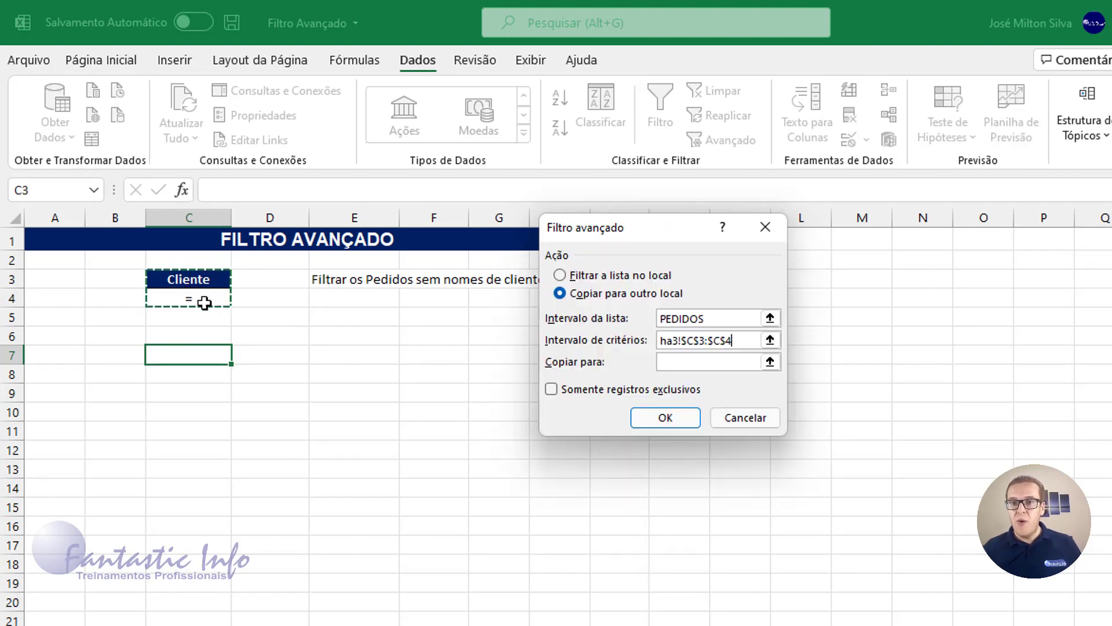
pyautogui.click(696, 363)
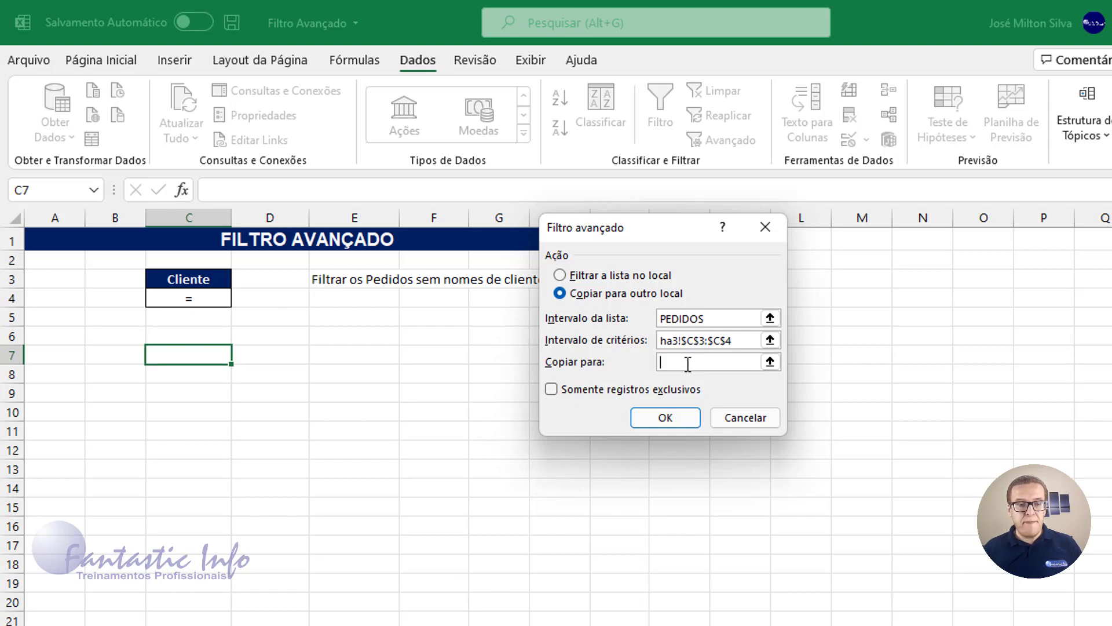
pyautogui.click(187, 361)
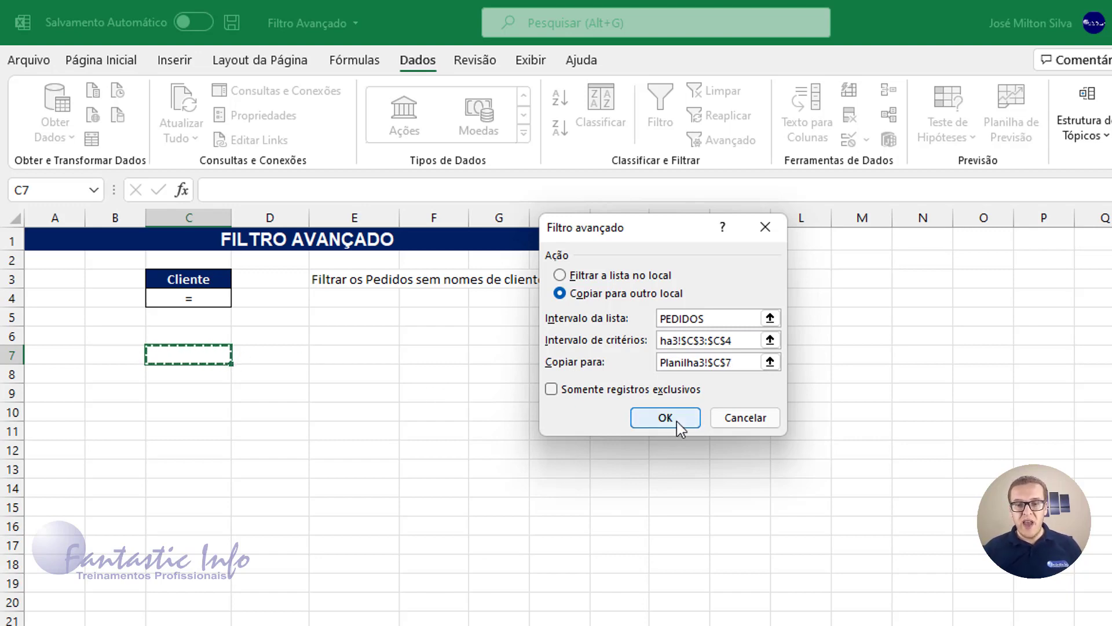
pyautogui.click(676, 422)
pyautogui.click(572, 359)
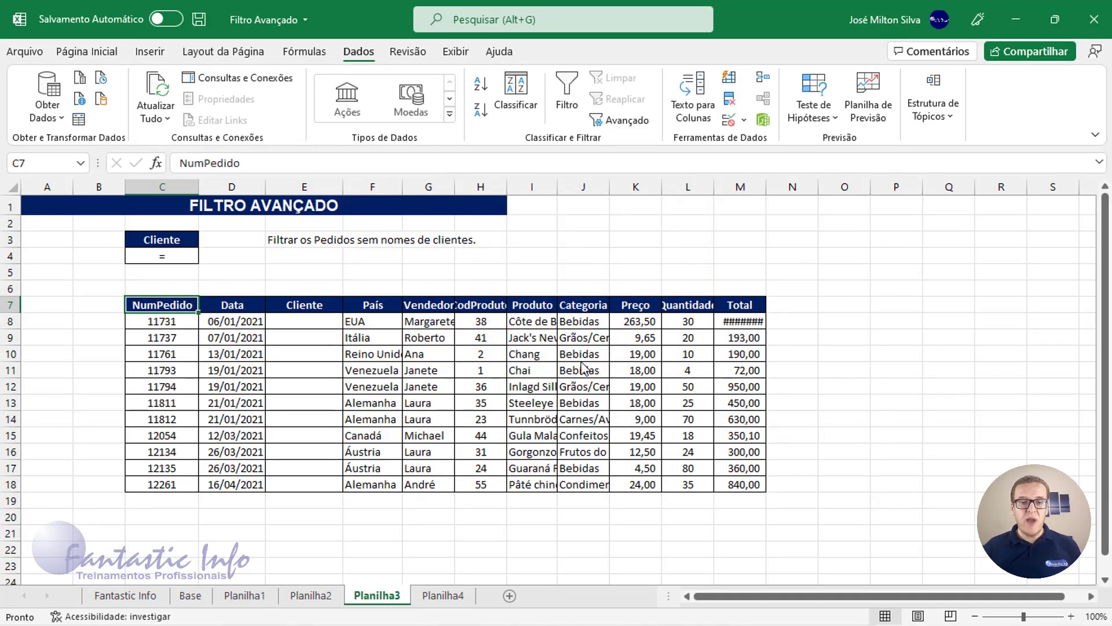
pyautogui.moveTo(301, 320); pyautogui.dragTo(300, 483)
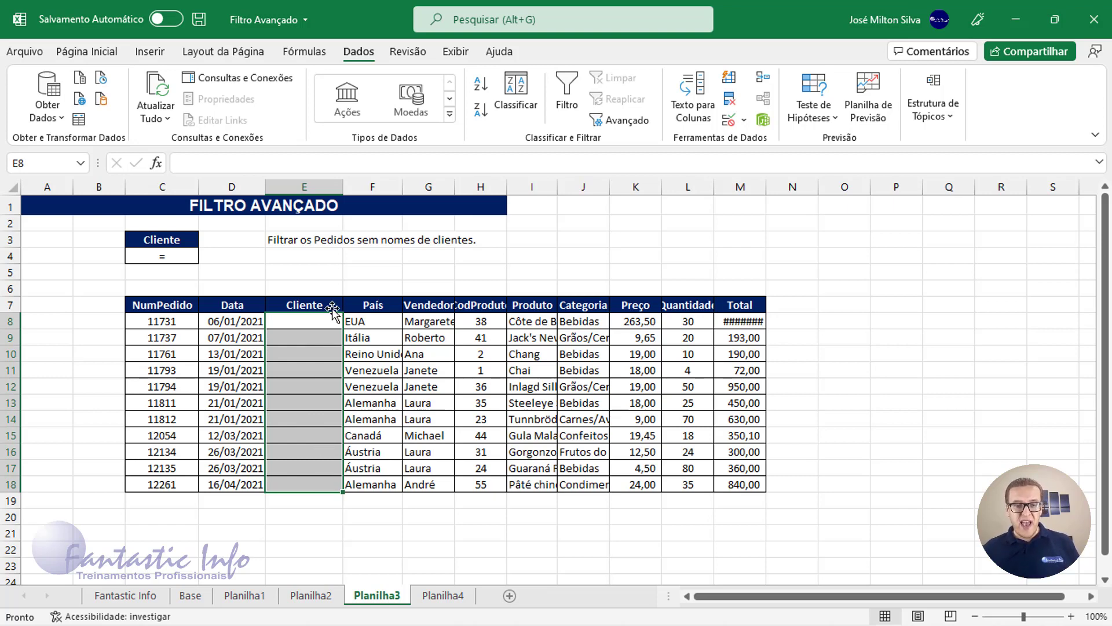
pyautogui.moveTo(165, 240); pyautogui.dragTo(172, 253)
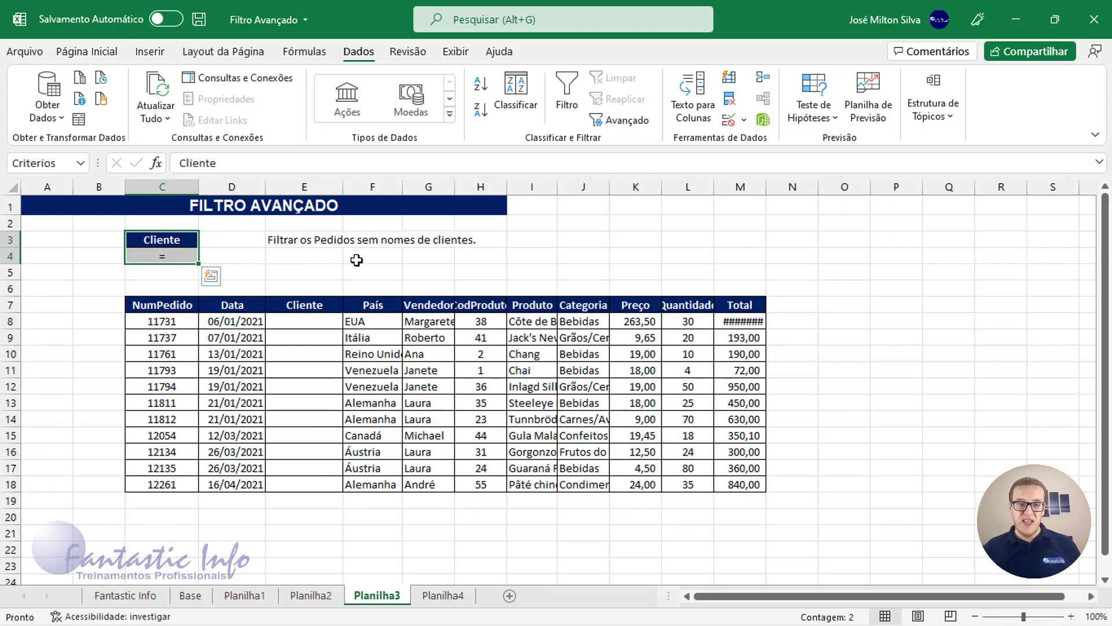
pyautogui.click(180, 255)
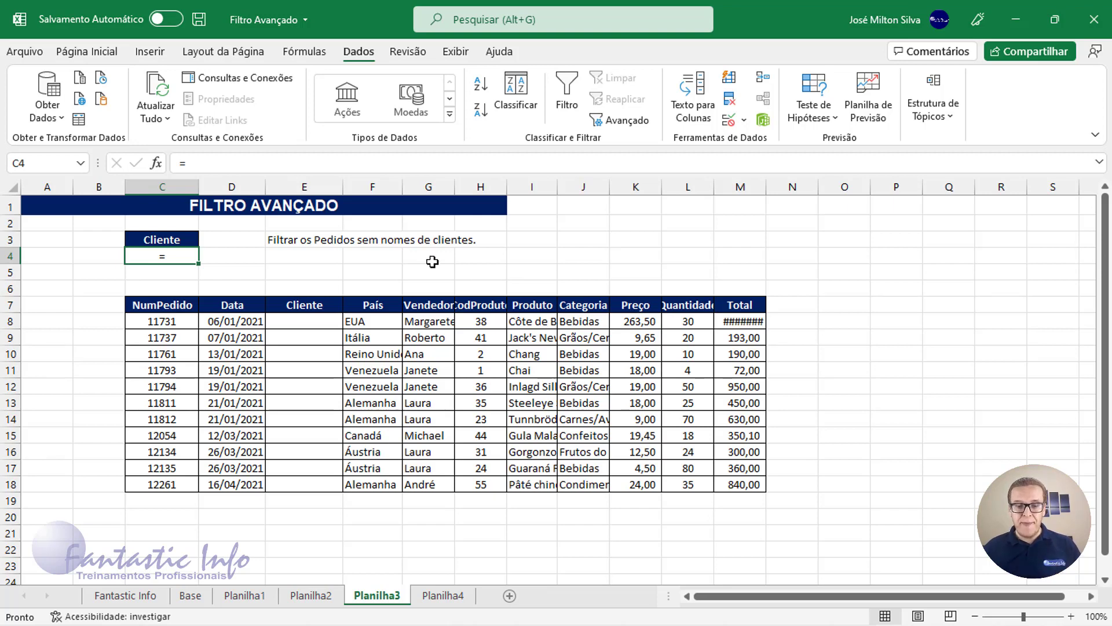
# Go to Planilha4 and inspect the NumPedido, Data, Produto and Total headers in C6:F6
pyautogui.click(442, 596)
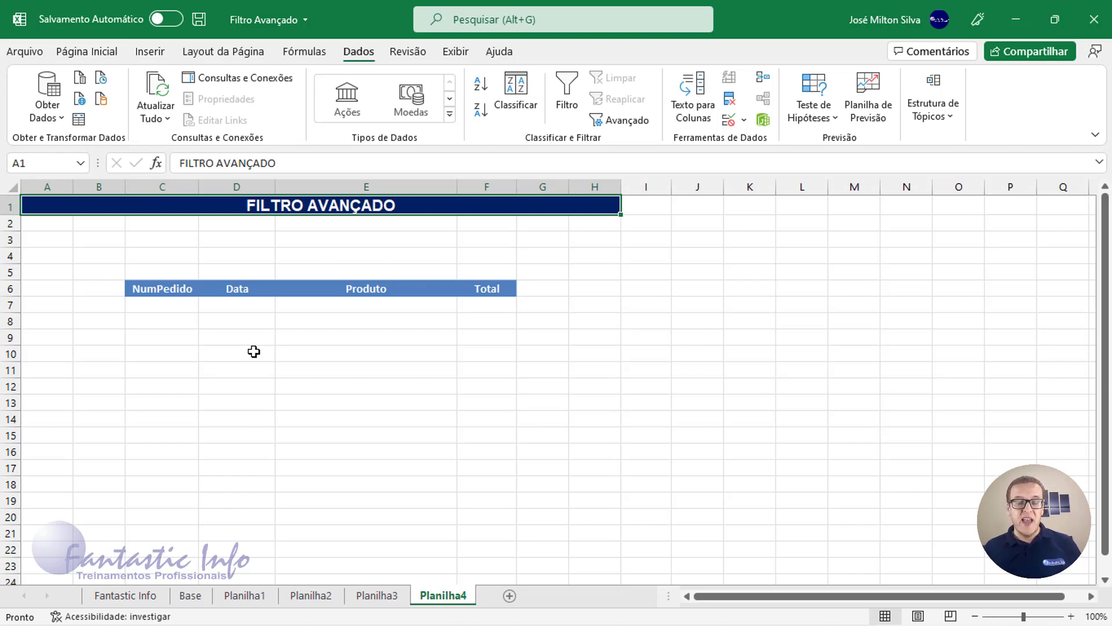
pyautogui.click(175, 291)
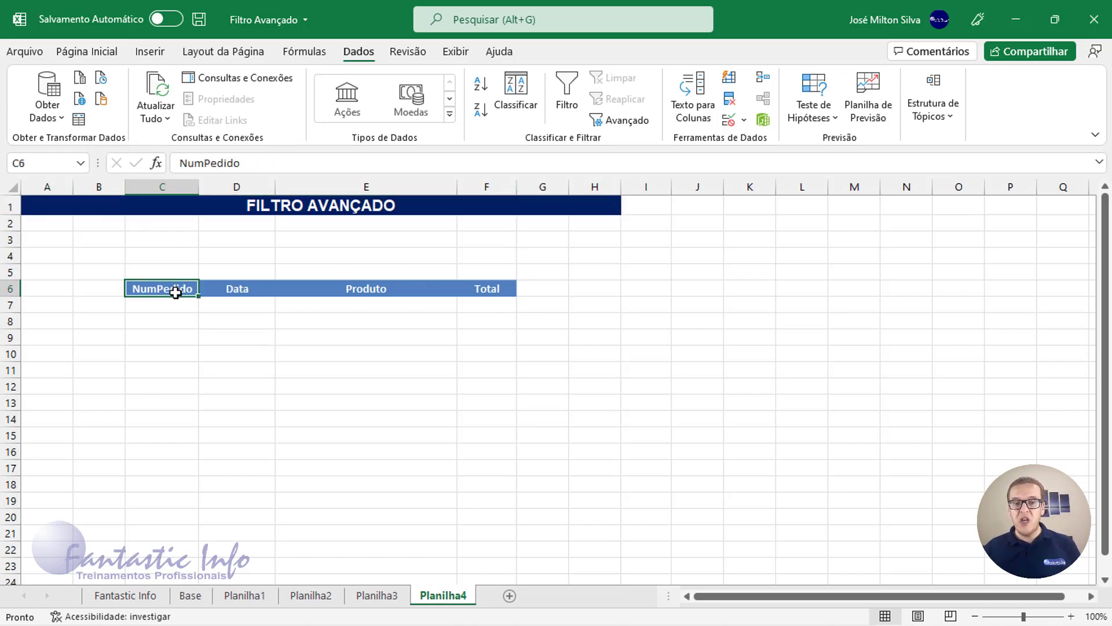
pyautogui.click(236, 290)
pyautogui.click(360, 288)
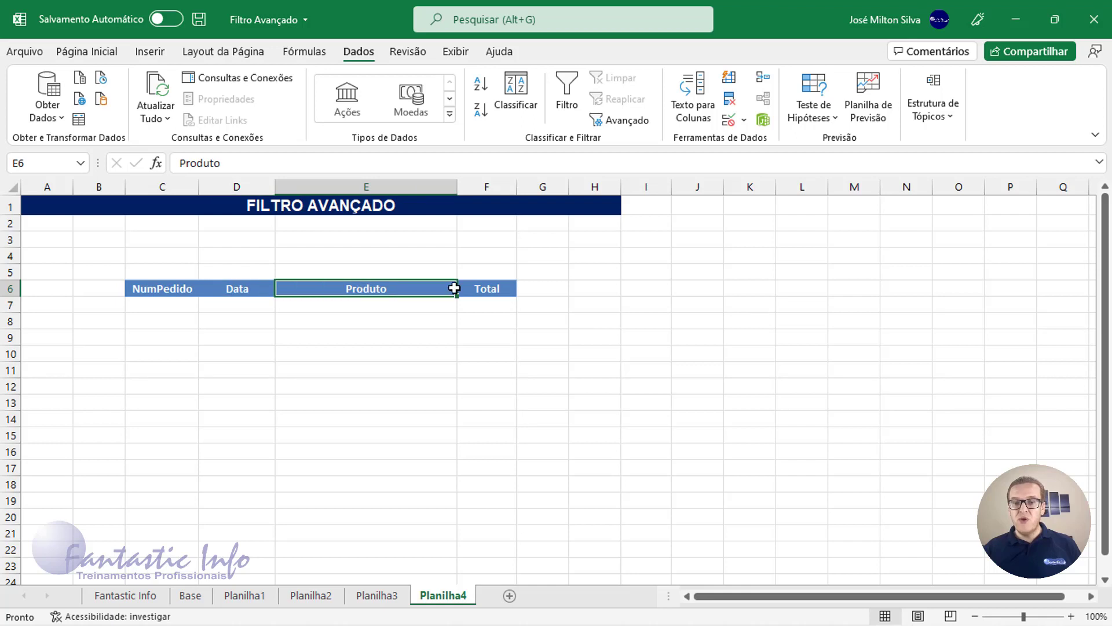
pyautogui.click(499, 286)
pyautogui.click(367, 320)
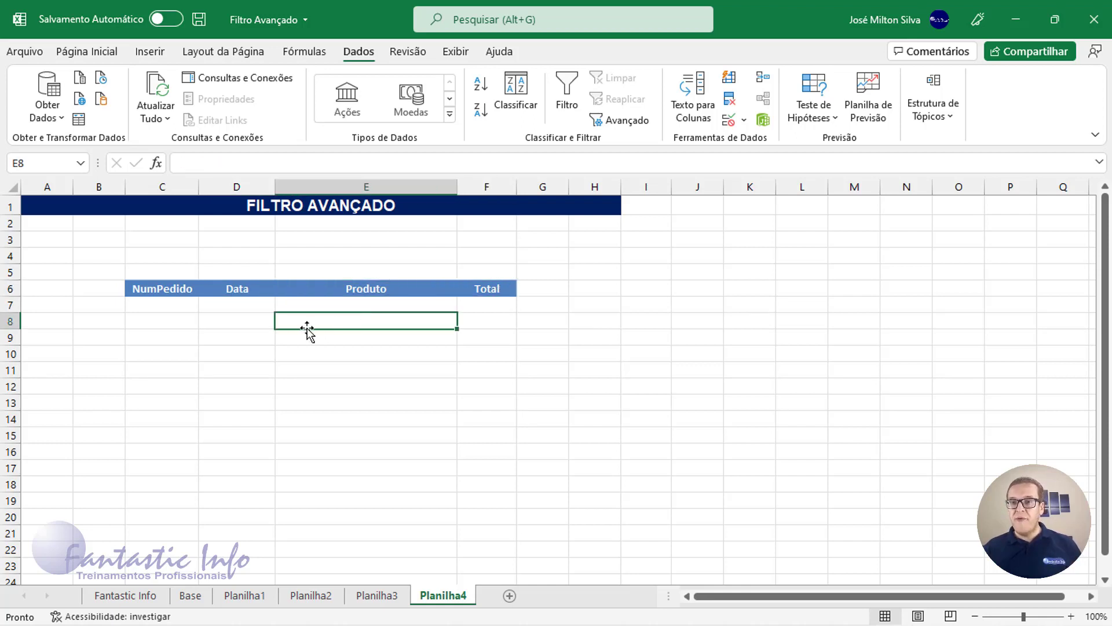
pyautogui.moveTo(155, 290); pyautogui.dragTo(466, 288)
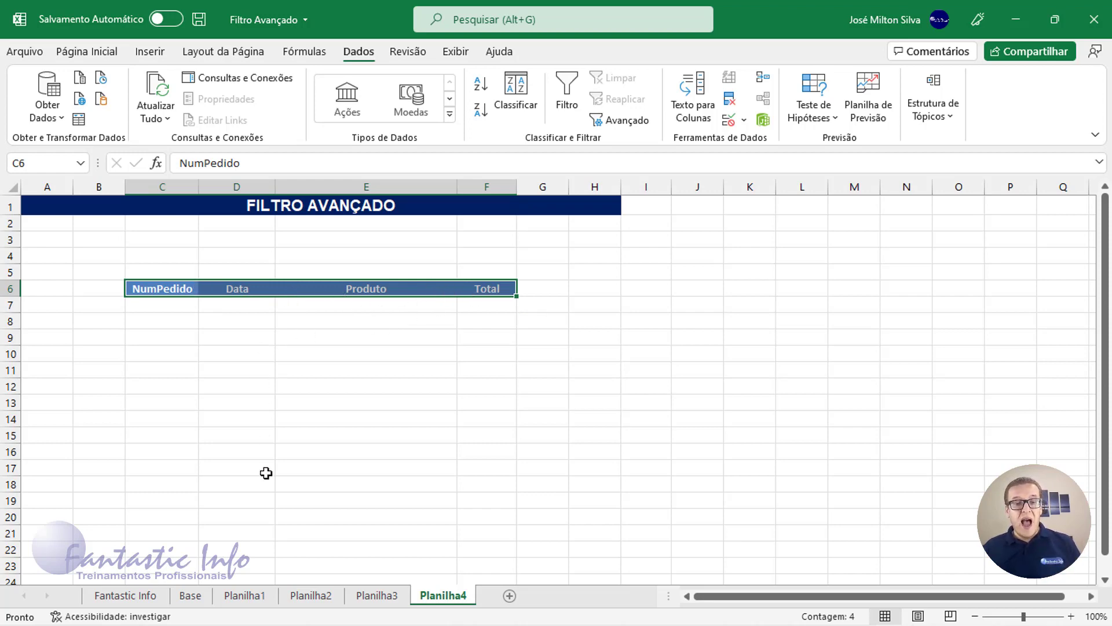
pyautogui.click(167, 242)
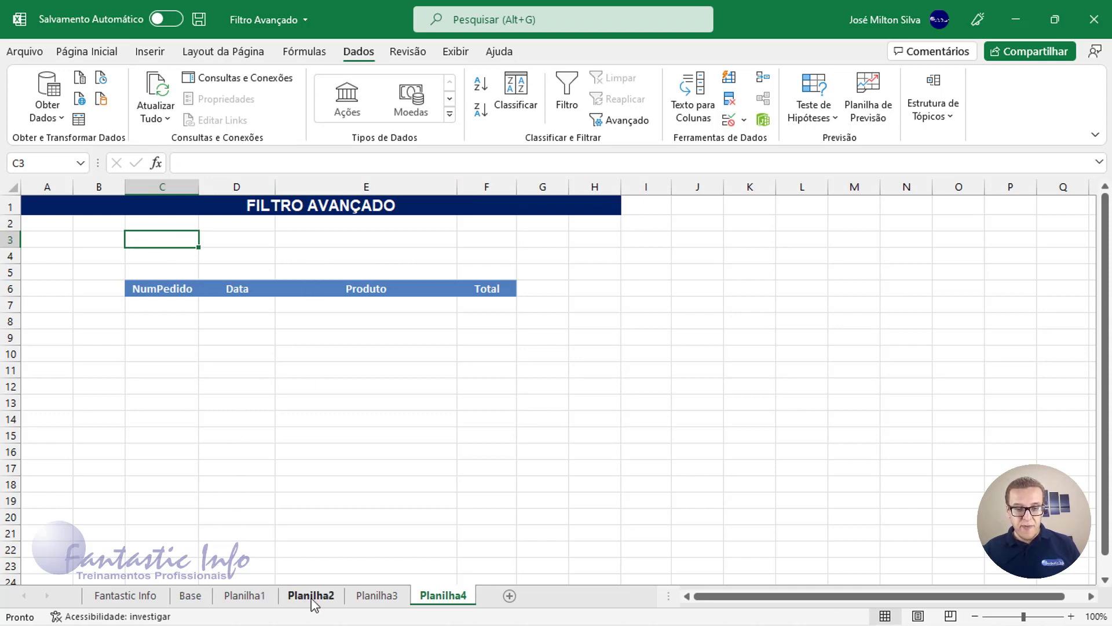
# Copy the País and Vendedor headers from Base into C3 on Planilha4
pyautogui.click(194, 597)
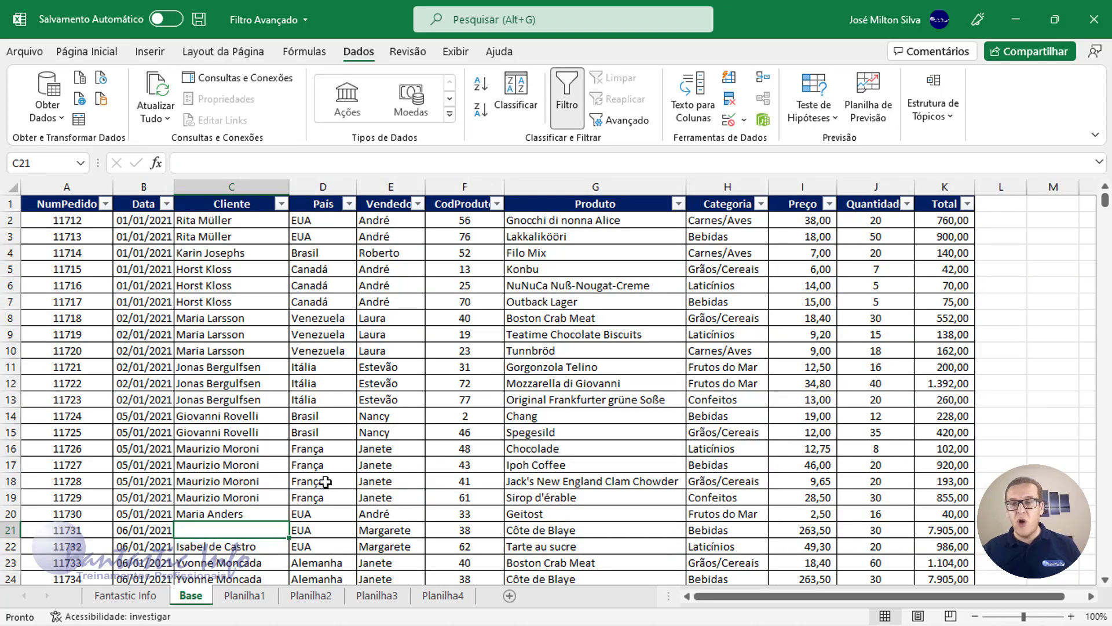
pyautogui.moveTo(323, 204); pyautogui.dragTo(385, 204)
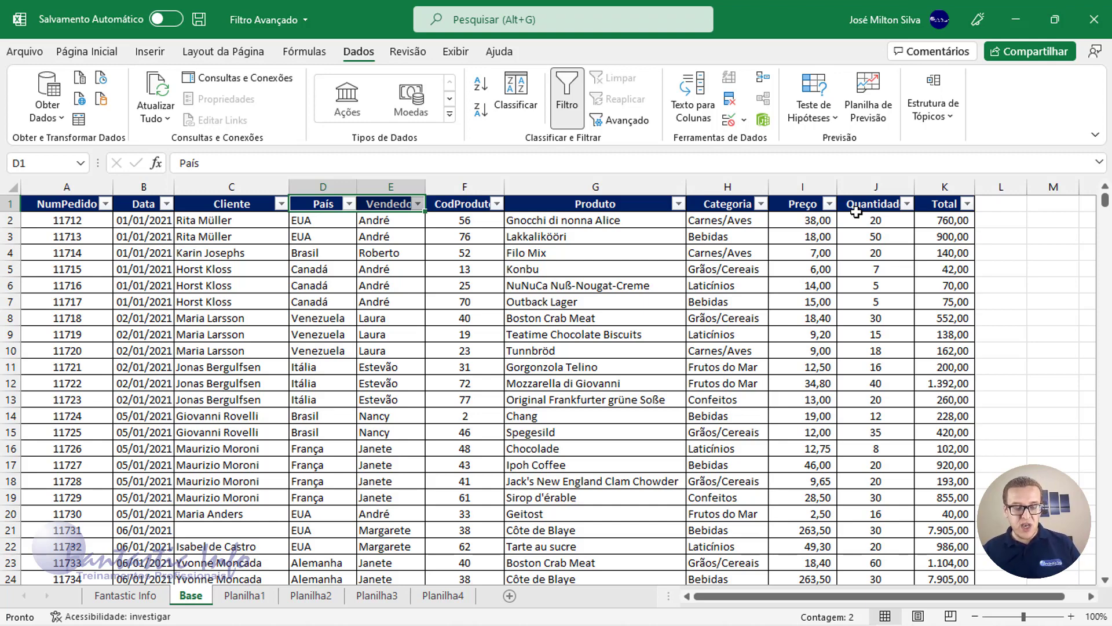
pyautogui.hotkey('ctrl', 'c')
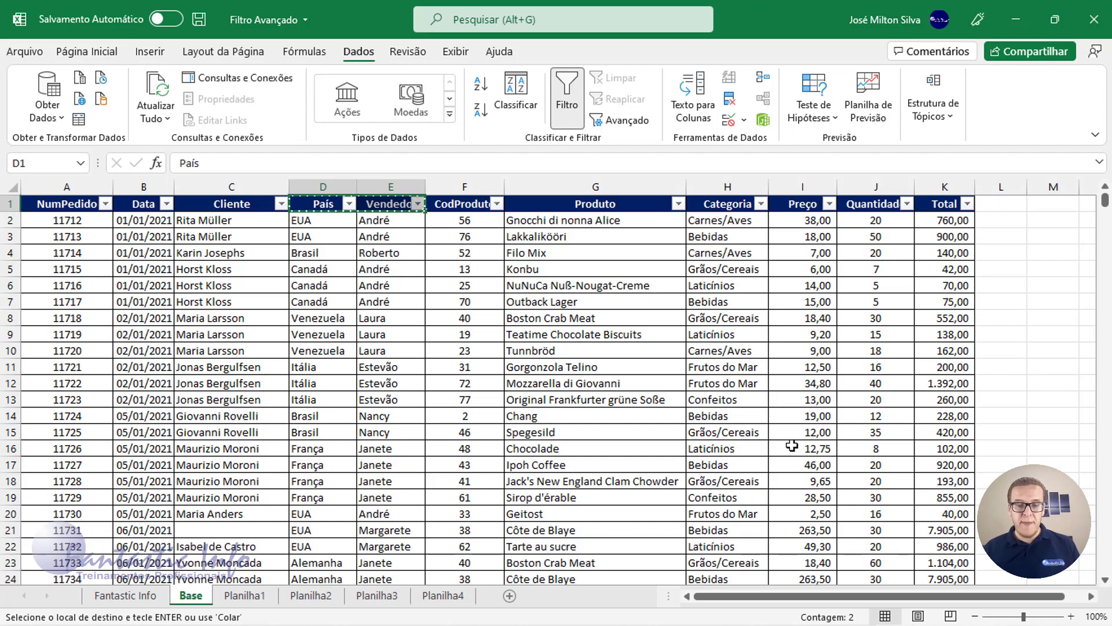
pyautogui.click(464, 596)
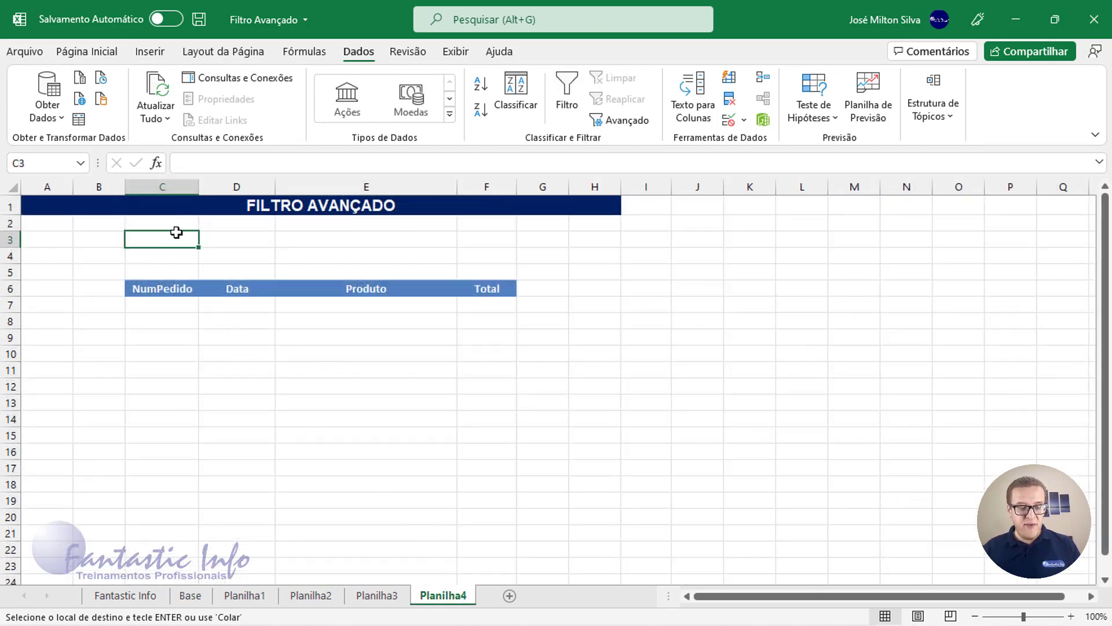
pyautogui.hotkey('ctrl', 'v')
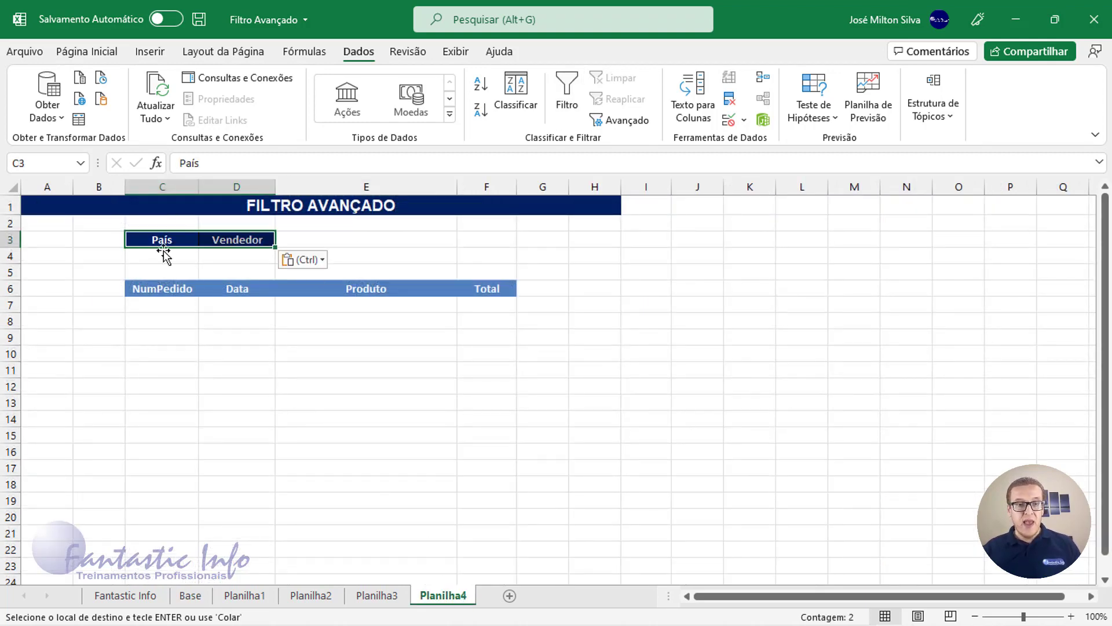
# Enter BRASIL under País in C4 and ANDRÉ under Vendedor in D4
pyautogui.click(165, 255)
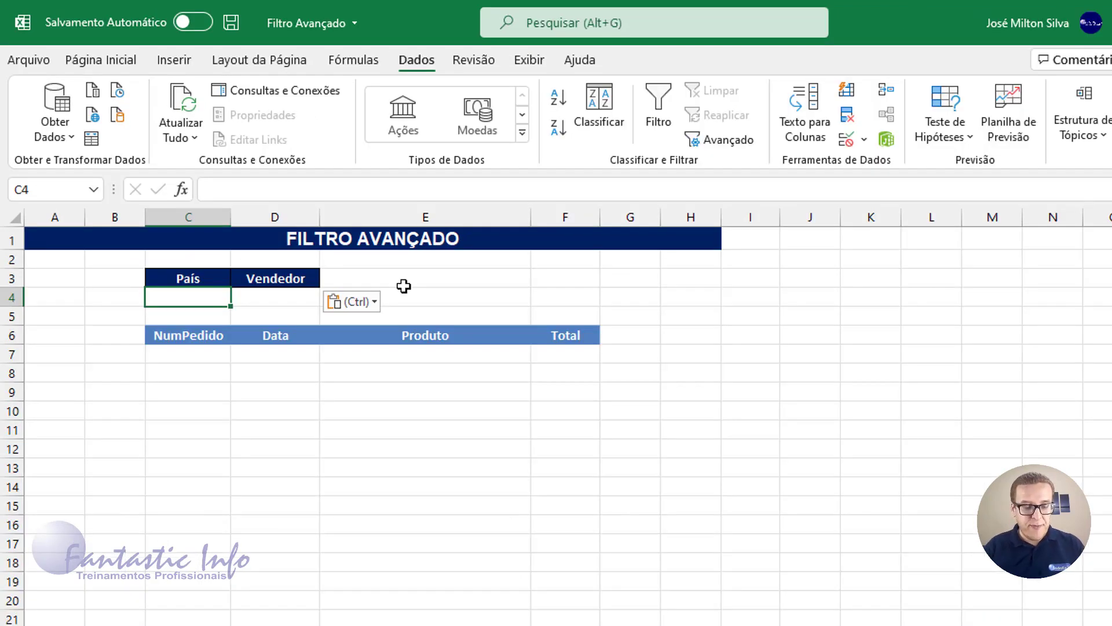
pyautogui.write('bA')
pyautogui.press('BackSpace')
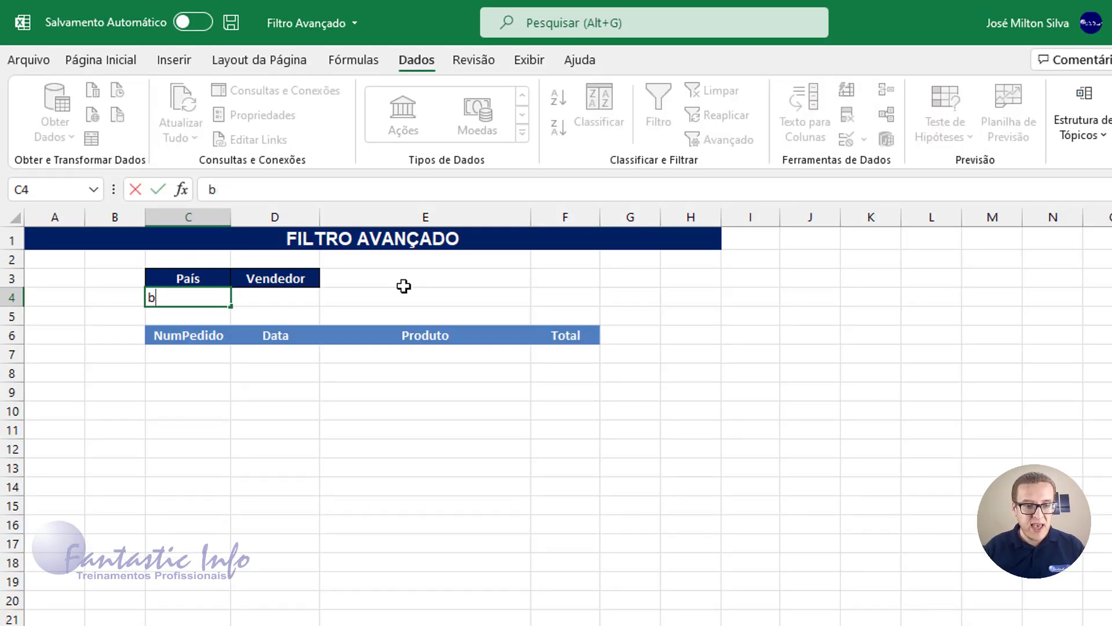
pyautogui.press('BackSpace')
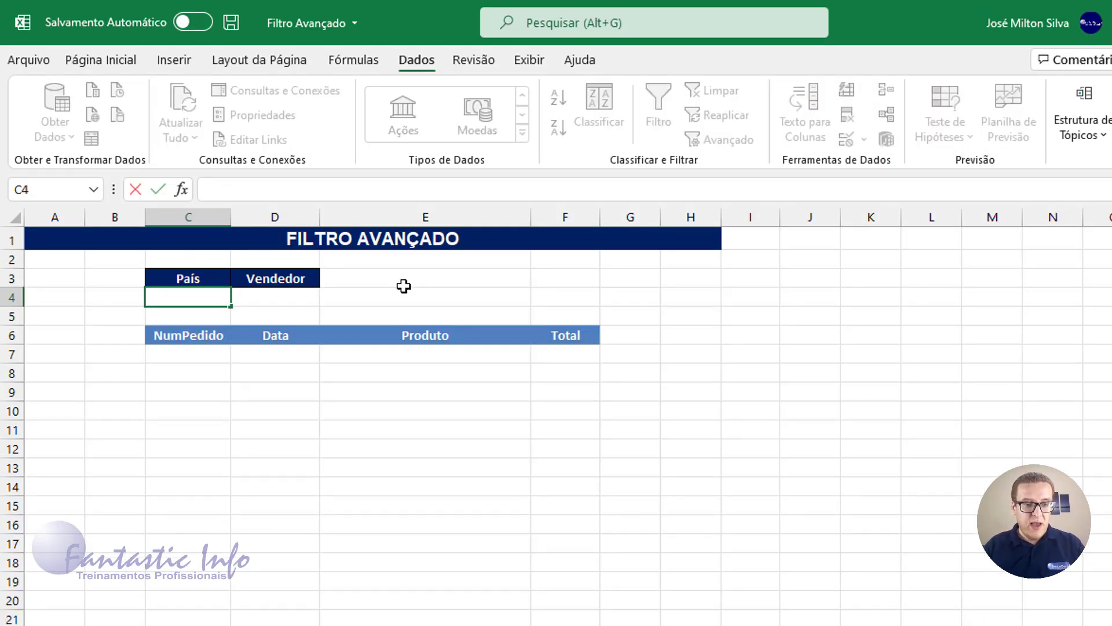
pyautogui.write('BRASIL')
pyautogui.press('Tab')
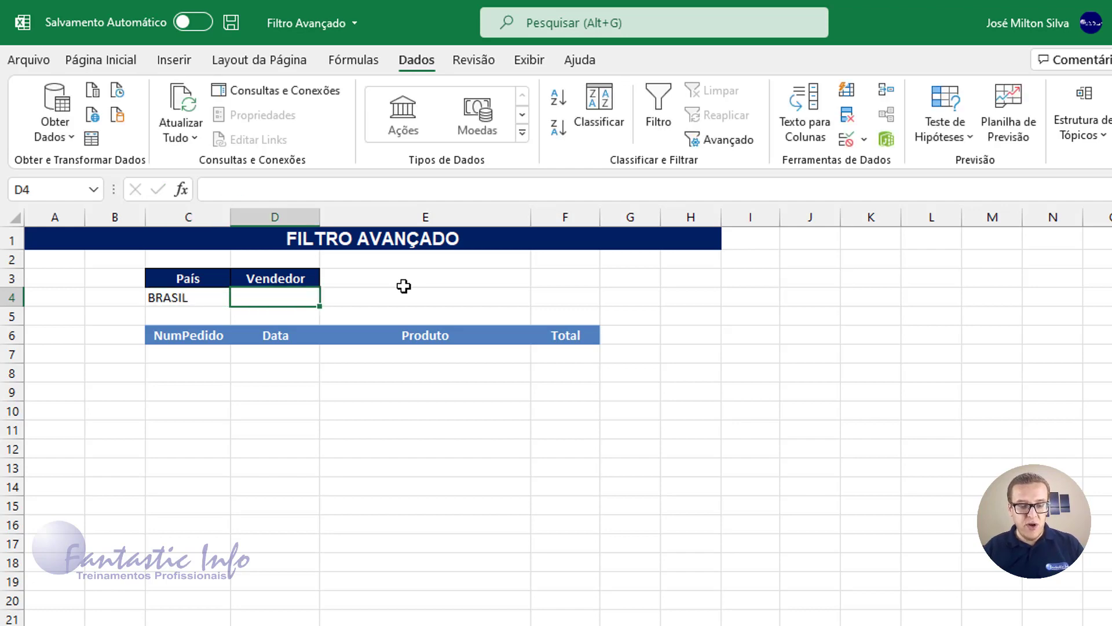
pyautogui.write('ANDRÉ')
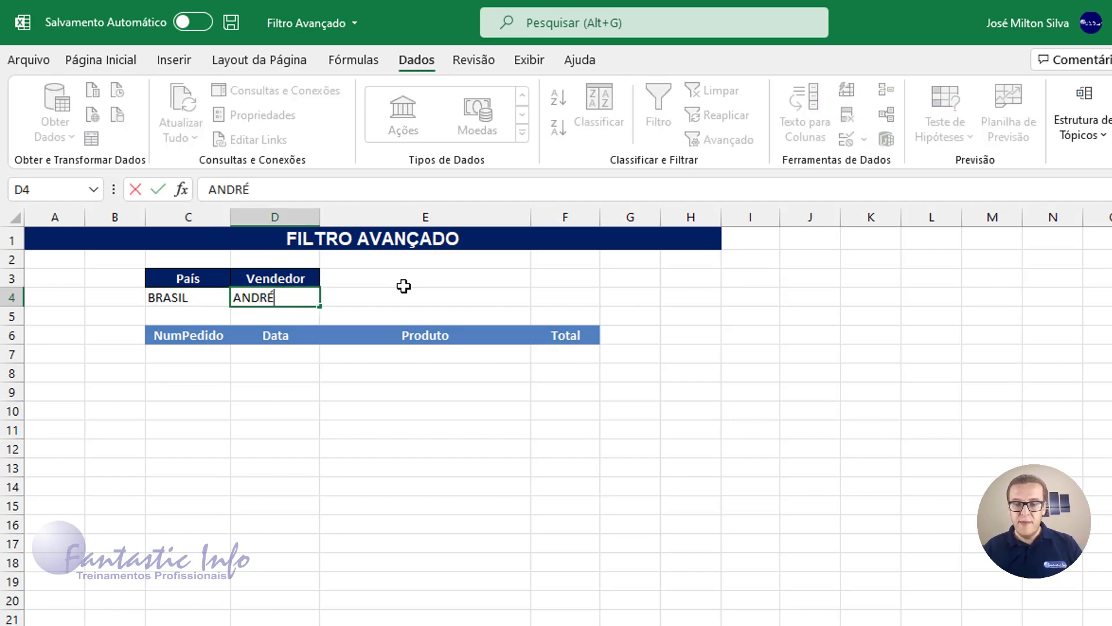
pyautogui.press('Return')
# Select the C6:F6 output header row to check the destination range
pyautogui.click(197, 355)
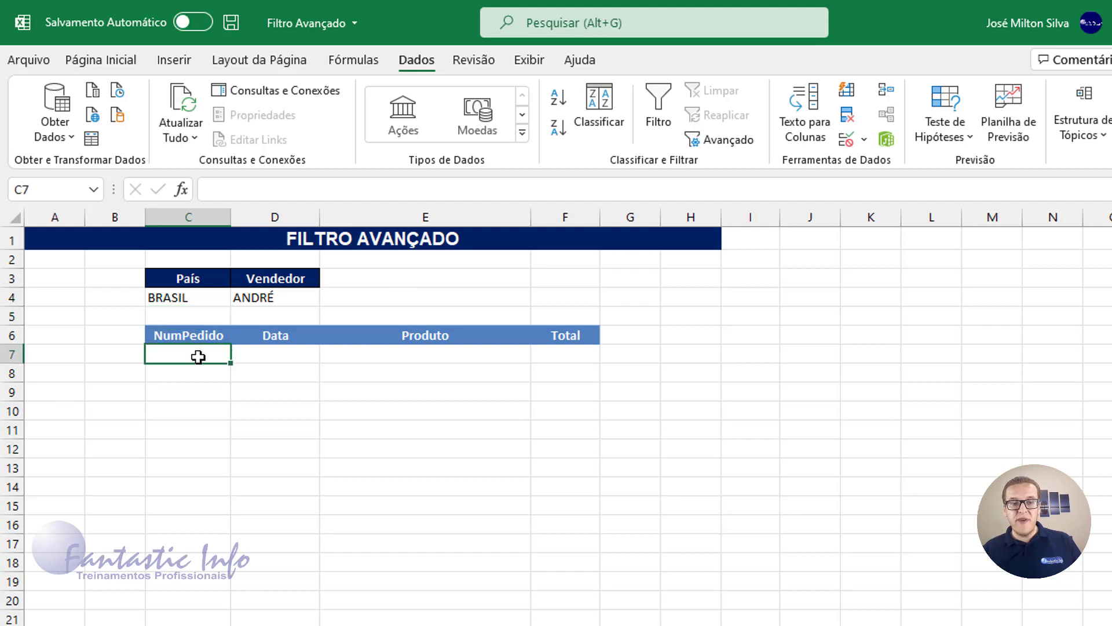
pyautogui.moveTo(185, 336); pyautogui.dragTo(580, 337)
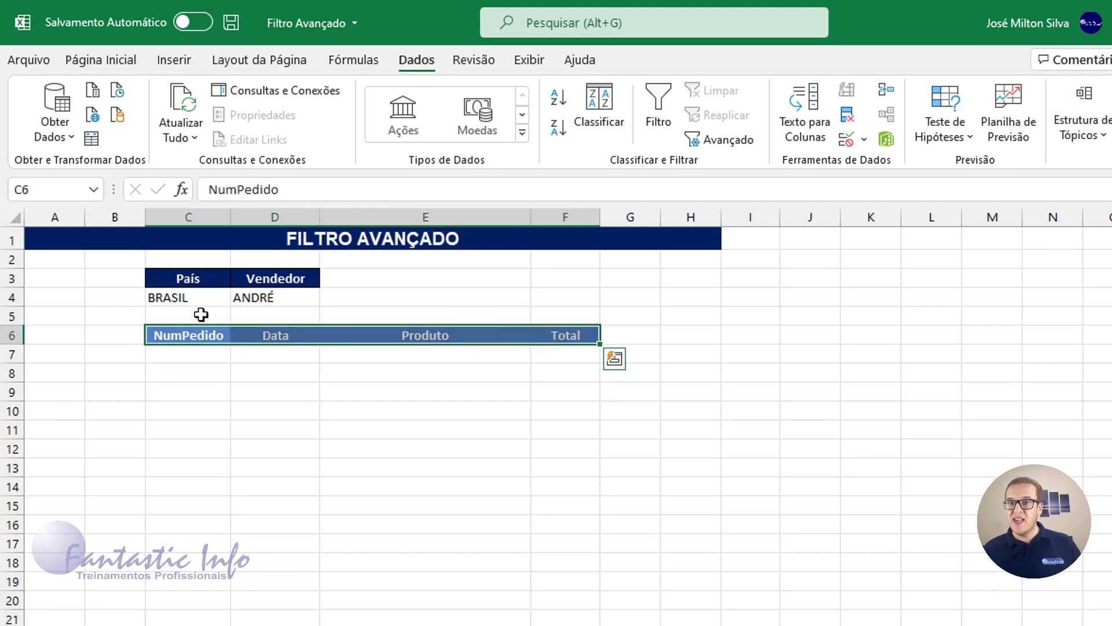
pyautogui.click(196, 370)
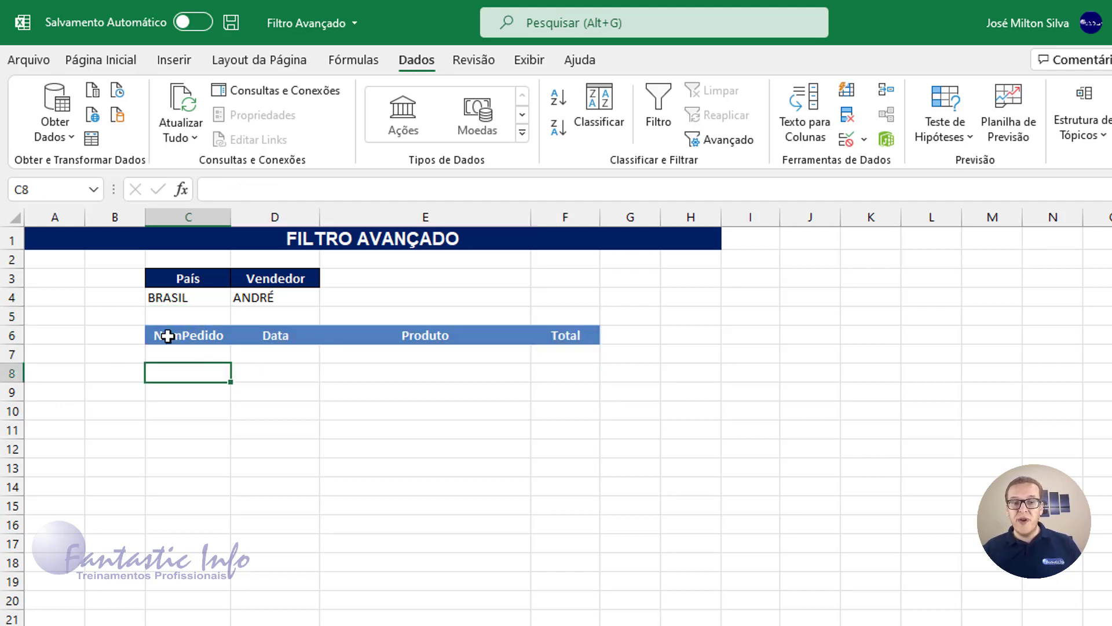
pyautogui.moveTo(164, 335); pyautogui.dragTo(565, 336)
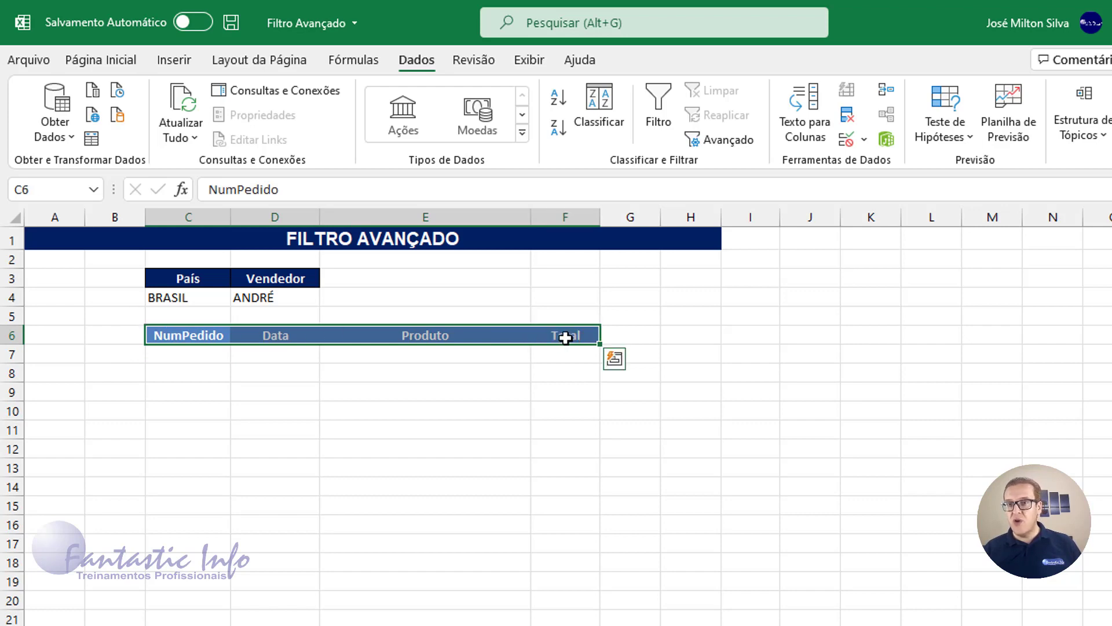
pyautogui.click(206, 371)
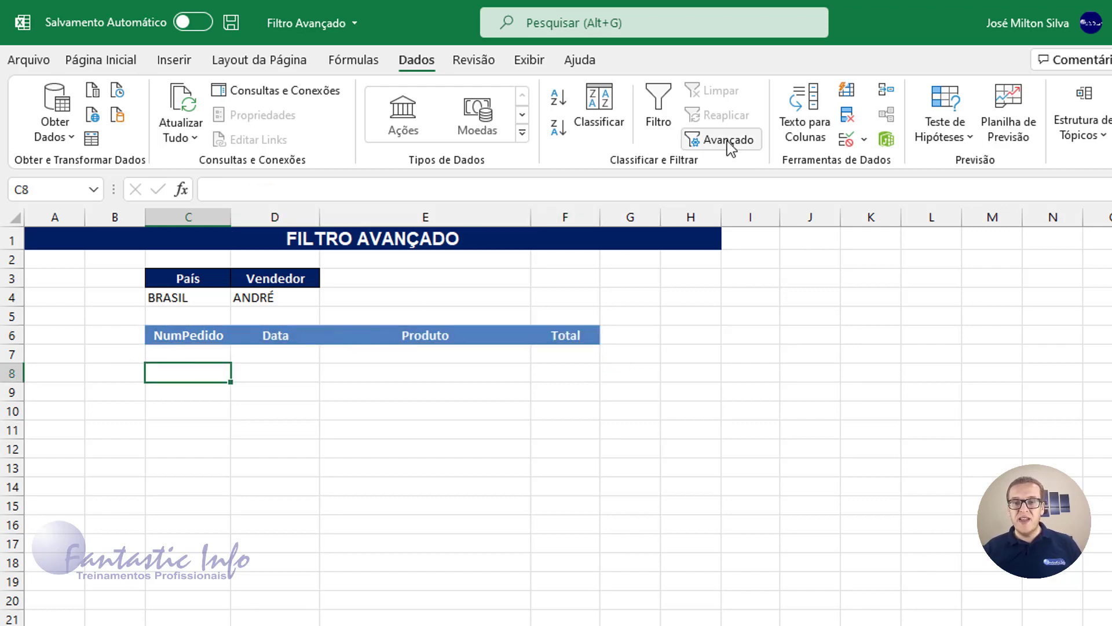
# Set Advanced Filter to copy elsewhere, with criteria C3:D4 and destination C6:F6
pyautogui.click(728, 142)
pyautogui.click(608, 292)
pyautogui.write('PEDIDOS')
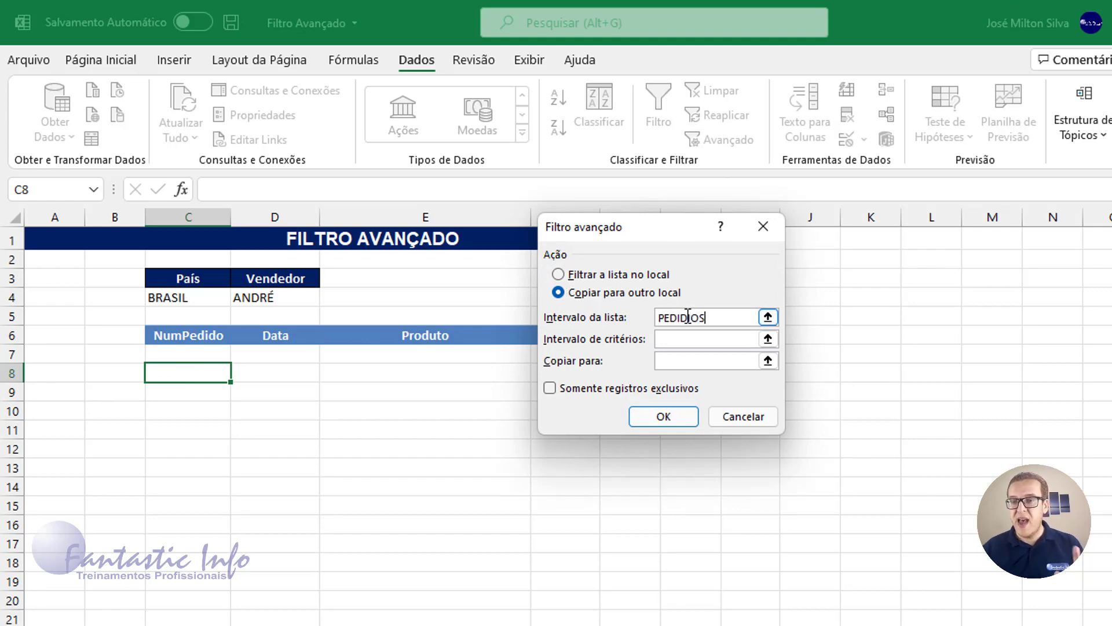
pyautogui.click(698, 345)
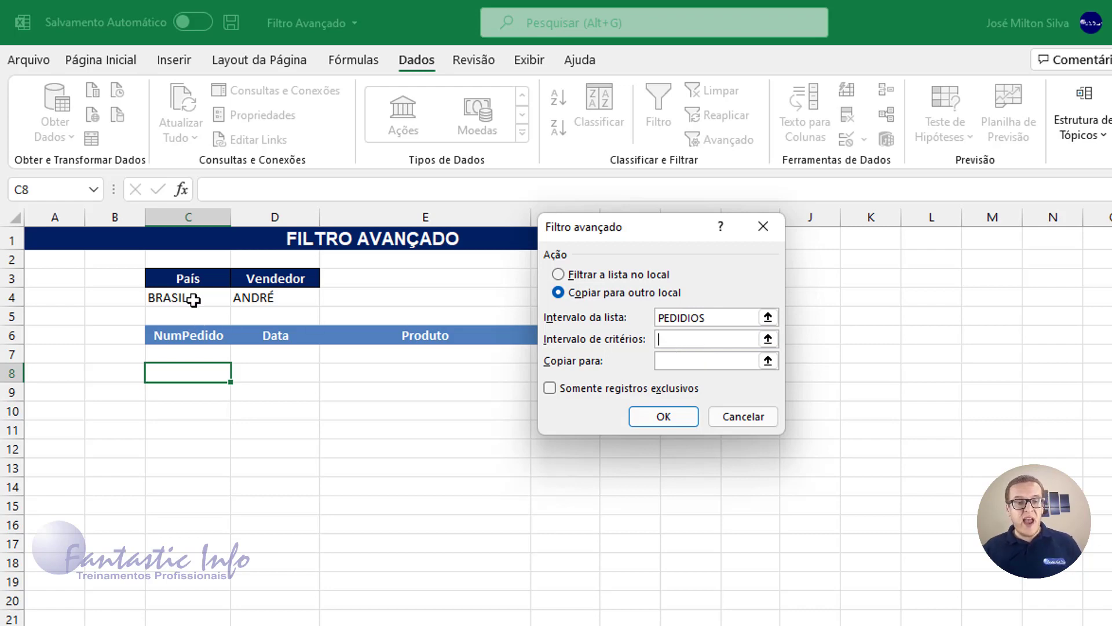
pyautogui.moveTo(183, 278); pyautogui.dragTo(313, 298)
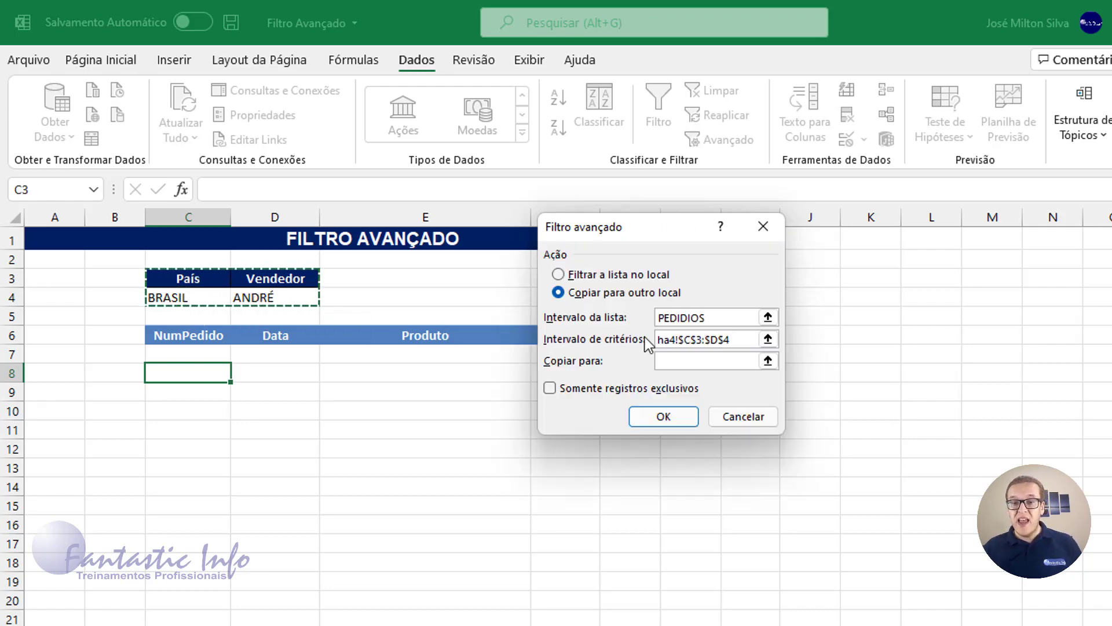
pyautogui.click(690, 361)
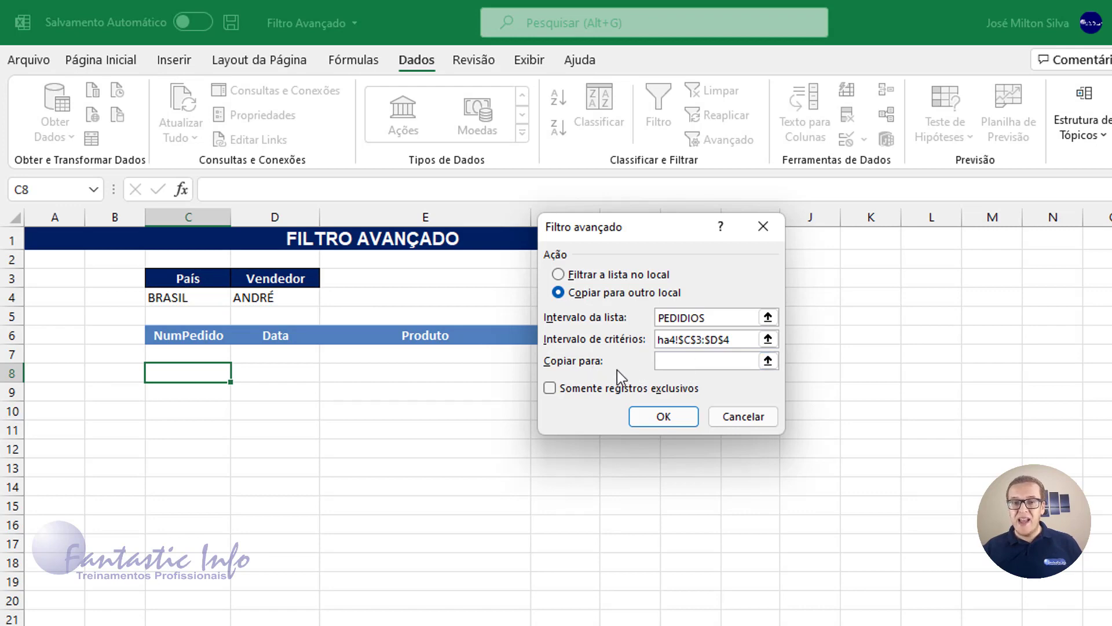
pyautogui.moveTo(588, 236)
pyautogui.mouseDown()
pyautogui.moveTo(700, 224)
pyautogui.moveTo(680, 231)
pyautogui.mouseUp()
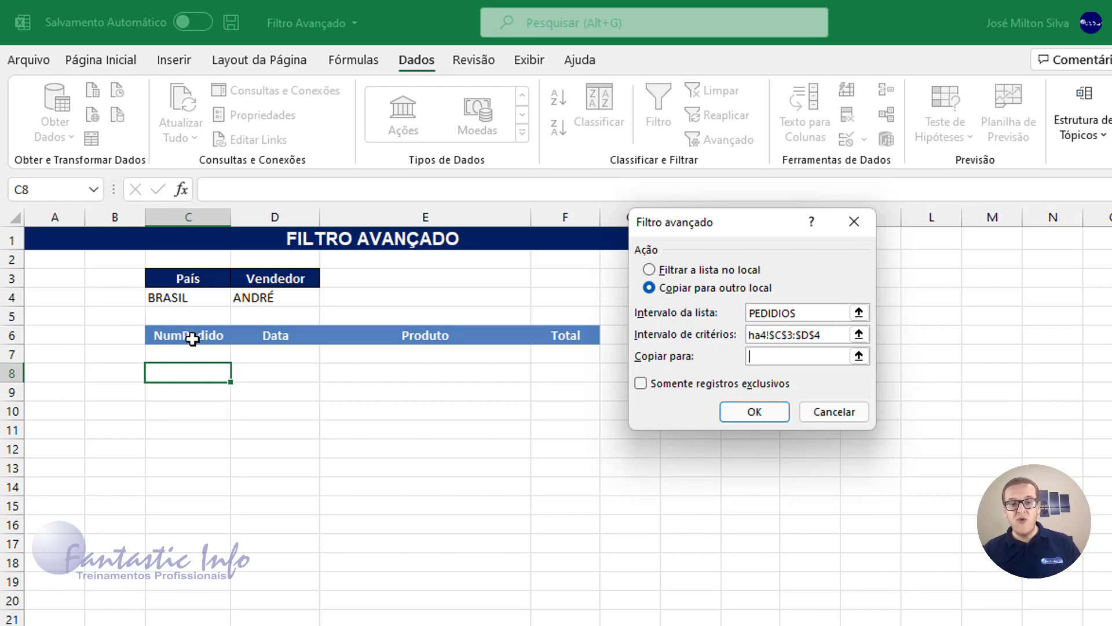
pyautogui.moveTo(192, 339); pyautogui.dragTo(541, 335)
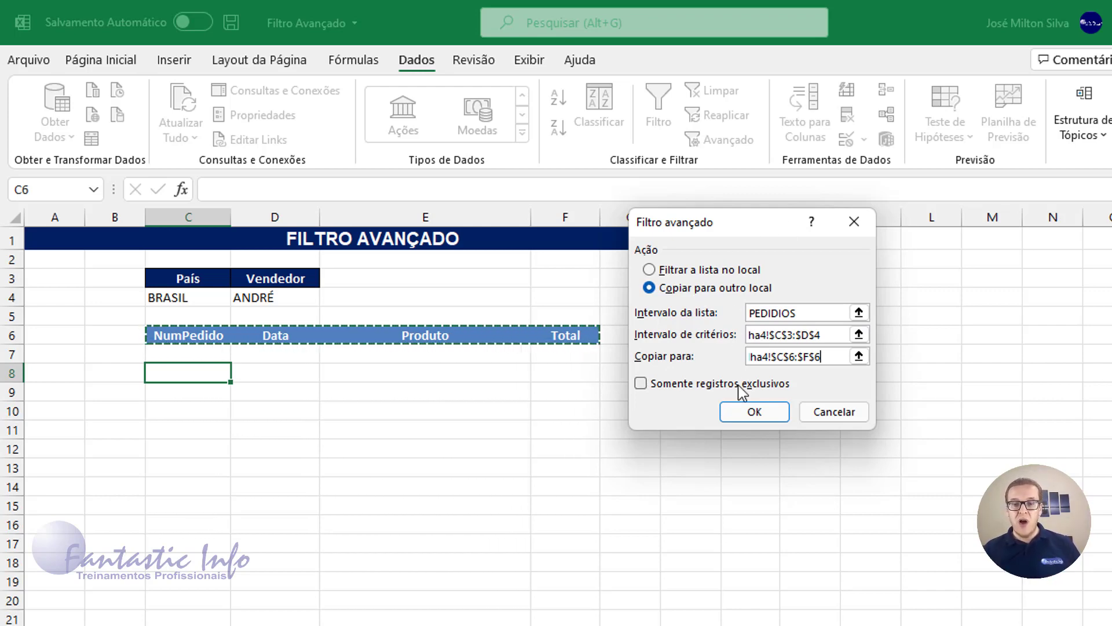
# Dismiss the invalid-name error and replace the list range text with PEDIDOS
pyautogui.click(755, 411)
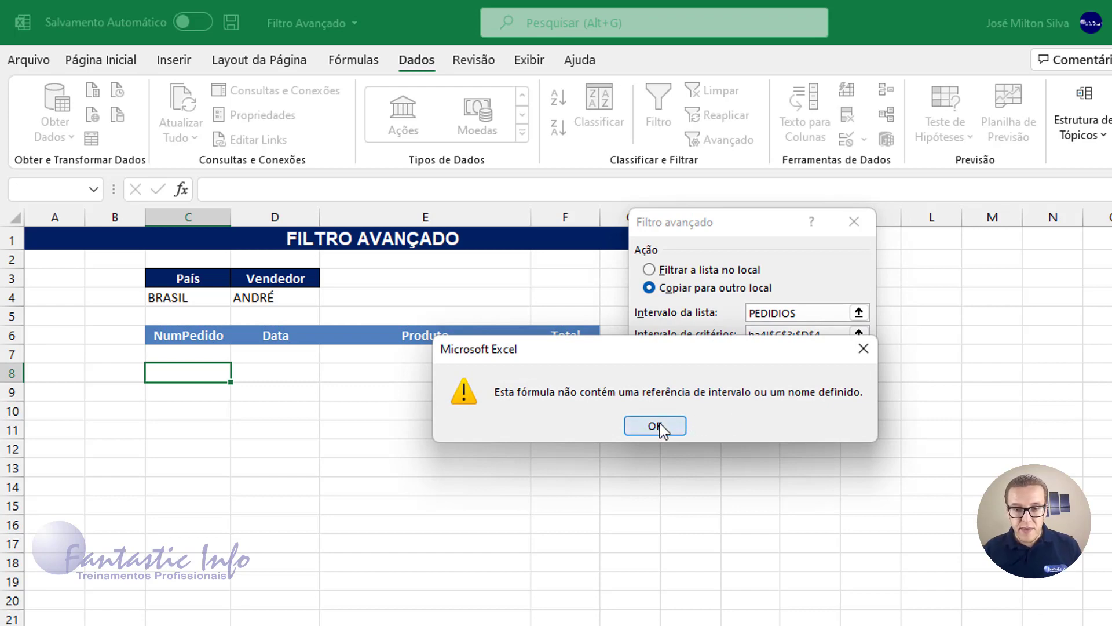
pyautogui.click(660, 428)
pyautogui.click(782, 314)
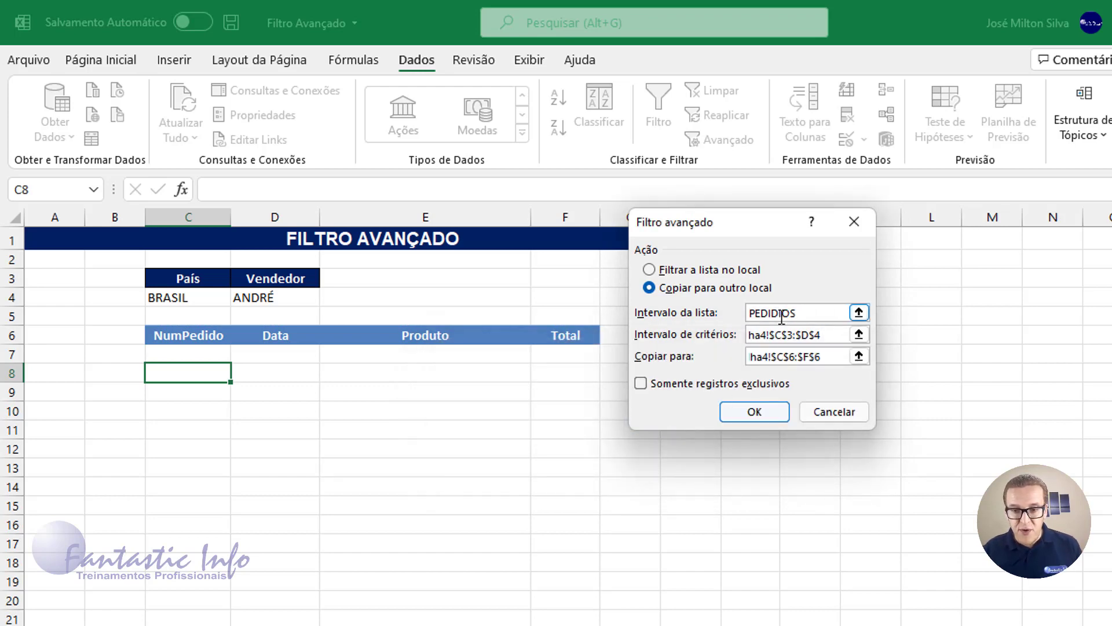
pyautogui.press('Right')
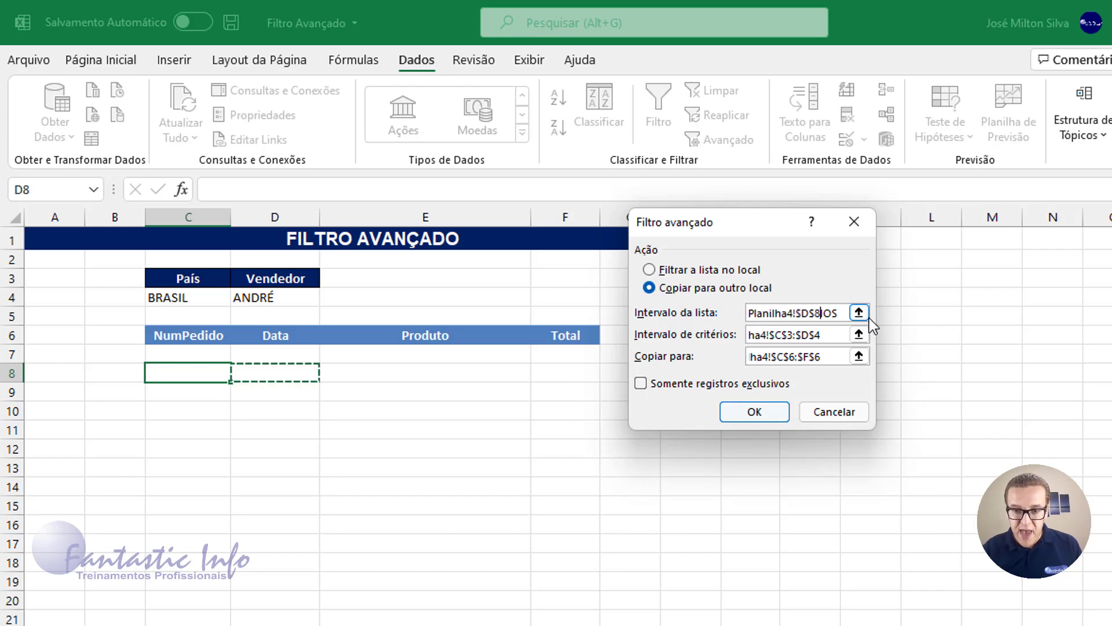
pyautogui.press('BackSpace')
pyautogui.press('BackSpace')
pyautogui.press('BackSpace')
pyautogui.press('BackSpace')
pyautogui.press('BackSpace')
pyautogui.press('BackSpace')
pyautogui.press('BackSpace')
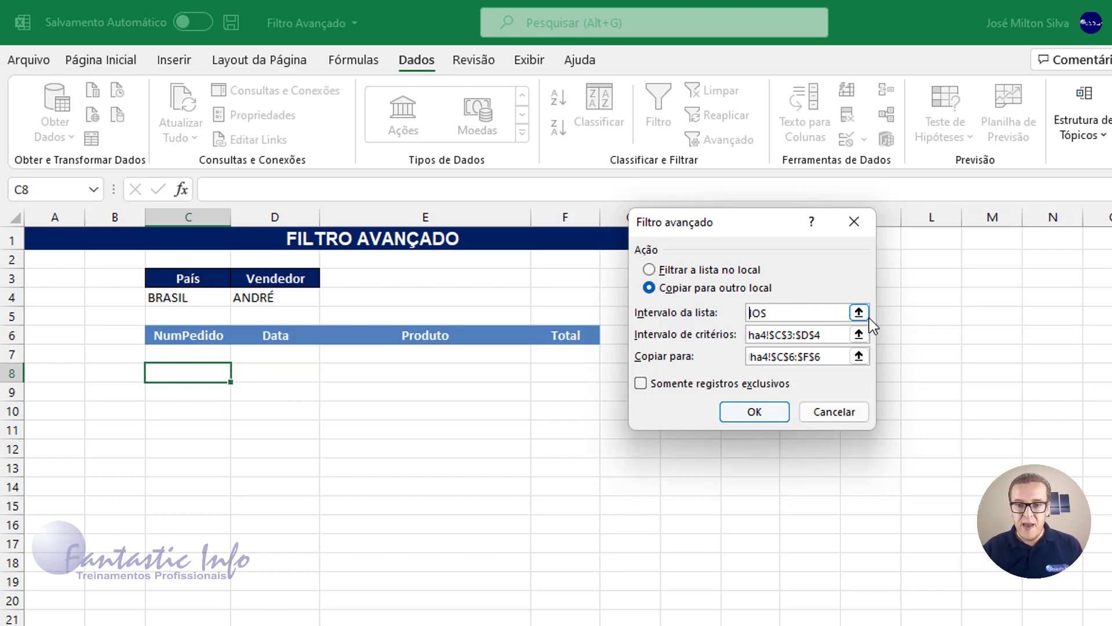
pyautogui.moveTo(784, 311); pyautogui.dragTo(715, 313)
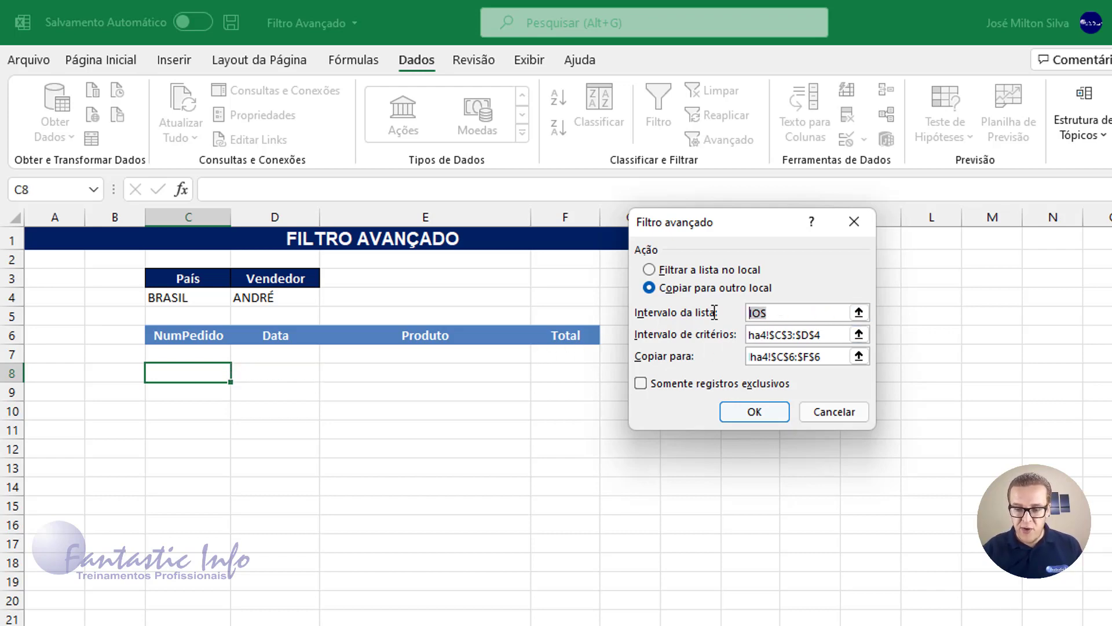
pyautogui.press('BackSpace')
pyautogui.write('PE')
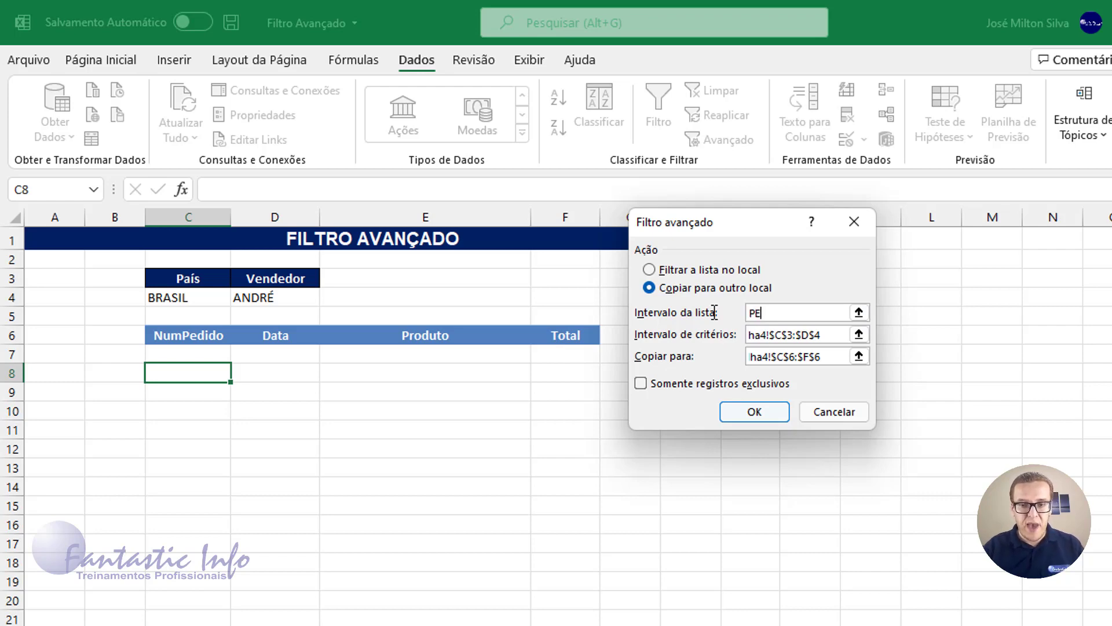
pyautogui.write('DIDOS')
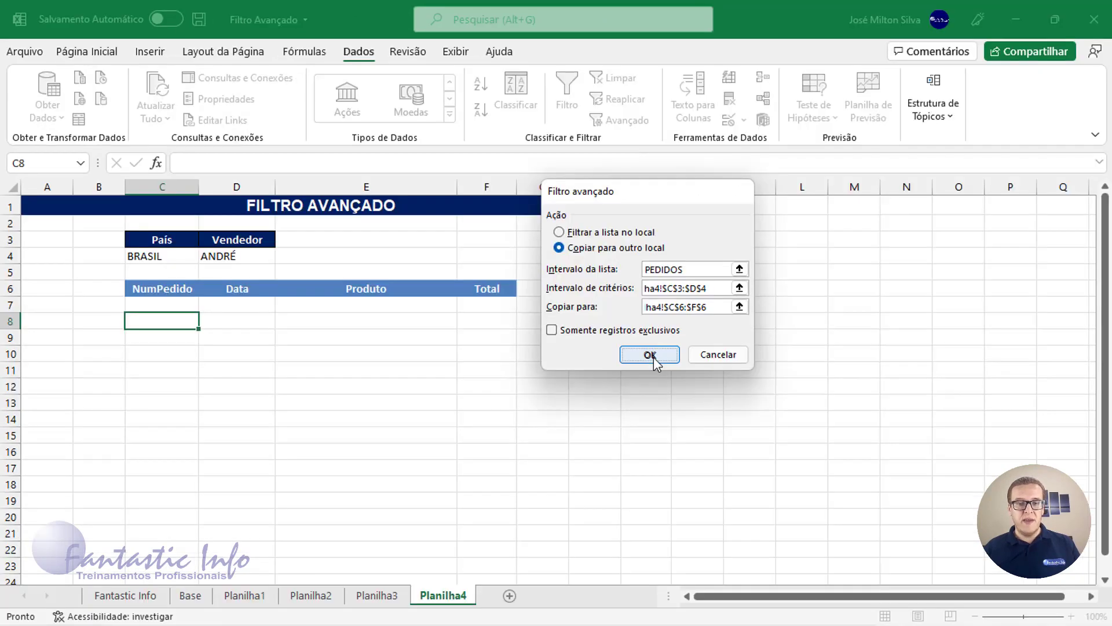
# Run the filter, copying the 8 BRASIL/ANDRÉ orders into rows 7–14, and check the results
pyautogui.click(650, 355)
pyautogui.moveTo(162, 290); pyautogui.dragTo(167, 417)
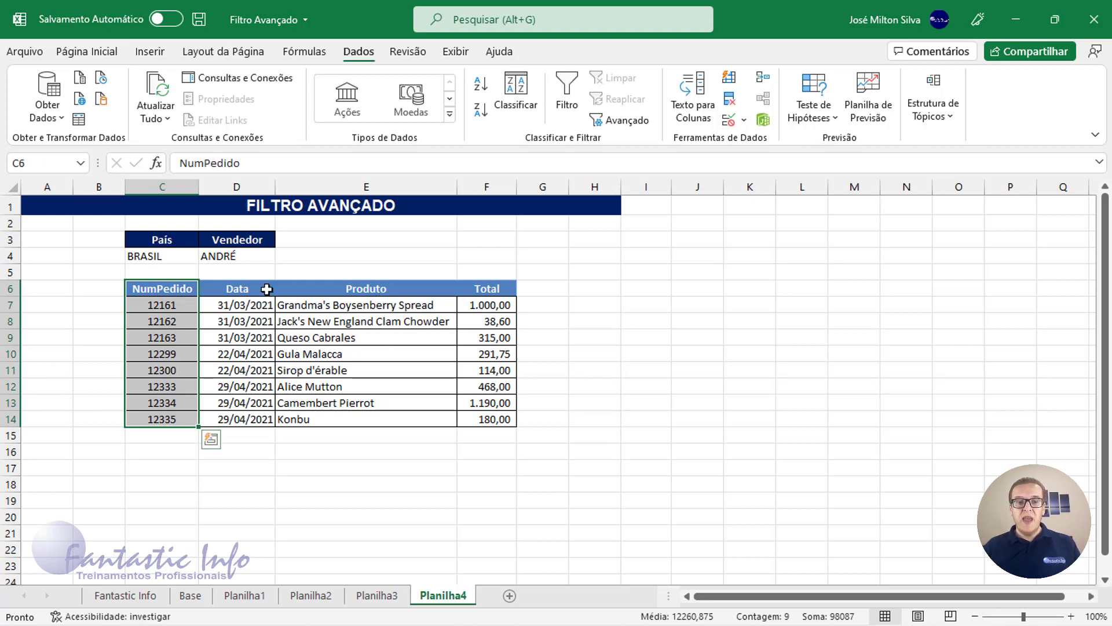
pyautogui.click(302, 205)
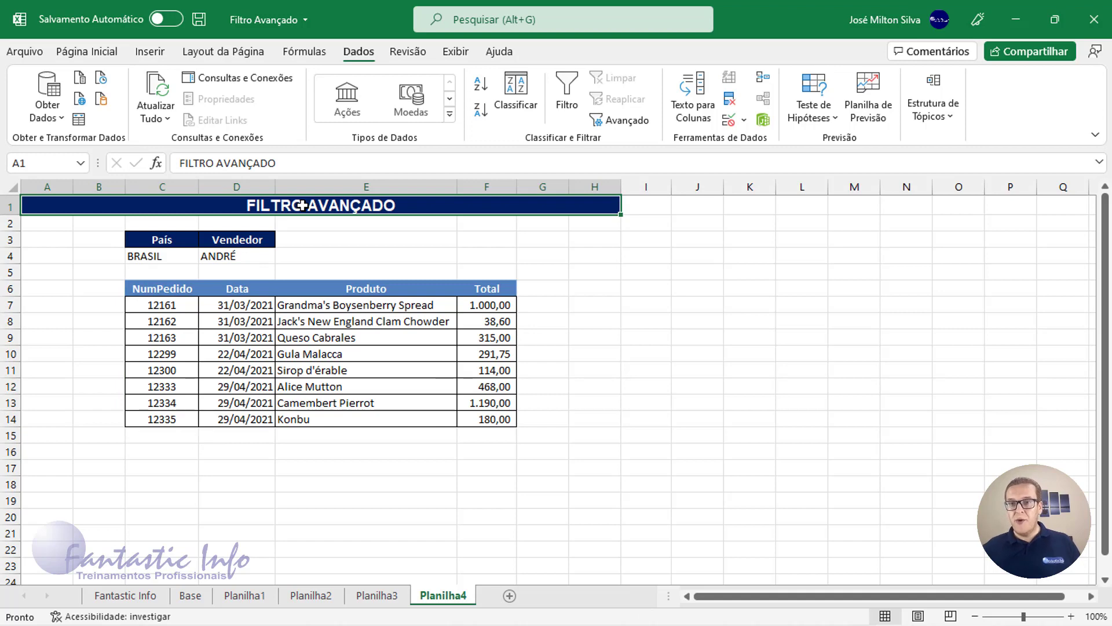